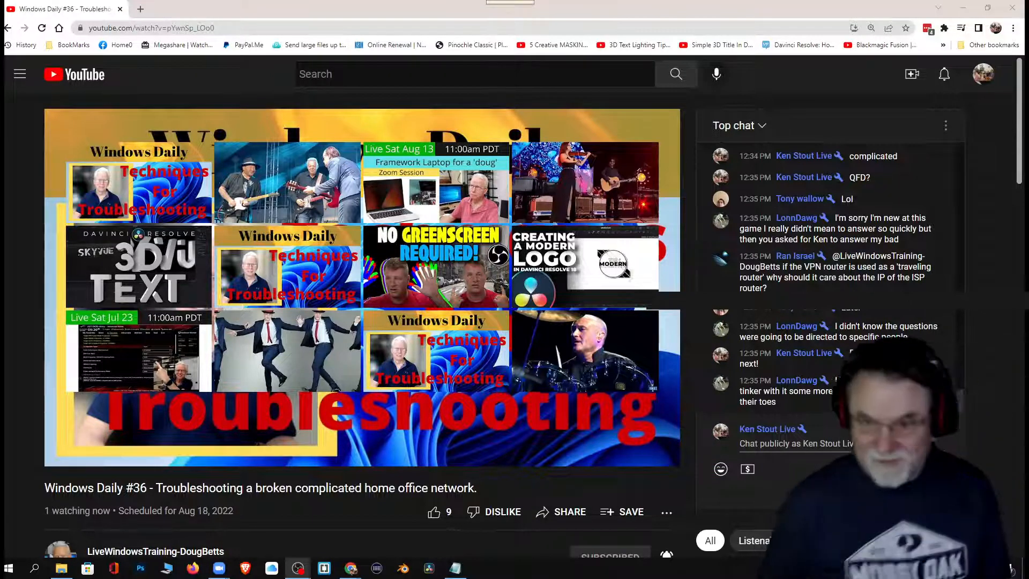
Clear the YouTube and Facebook browser windows off the screen and hide the desktop icons
{"action": "left_click", "coordinate": [1010, 9]}
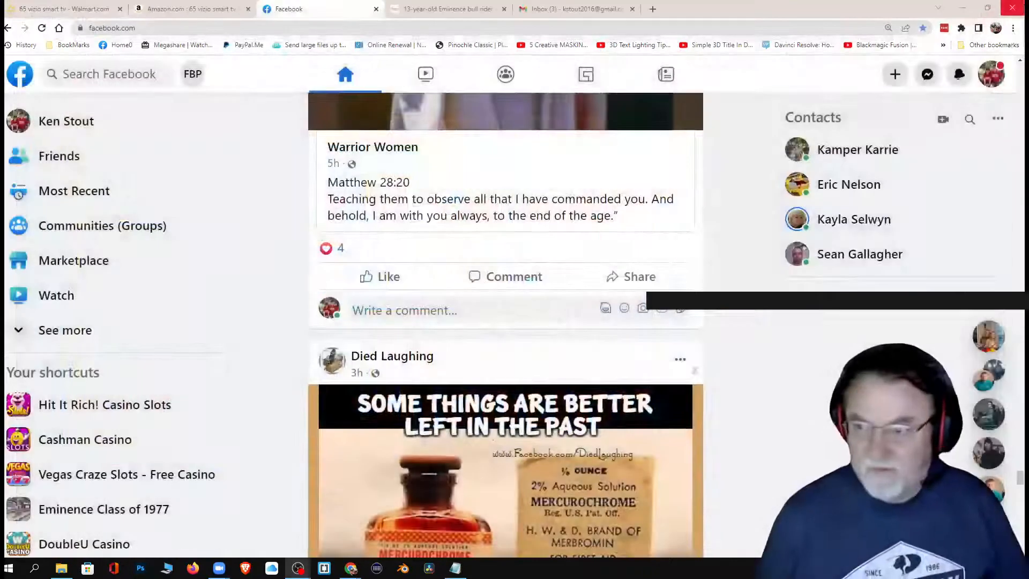
{"action": "left_click", "coordinate": [963, 9]}
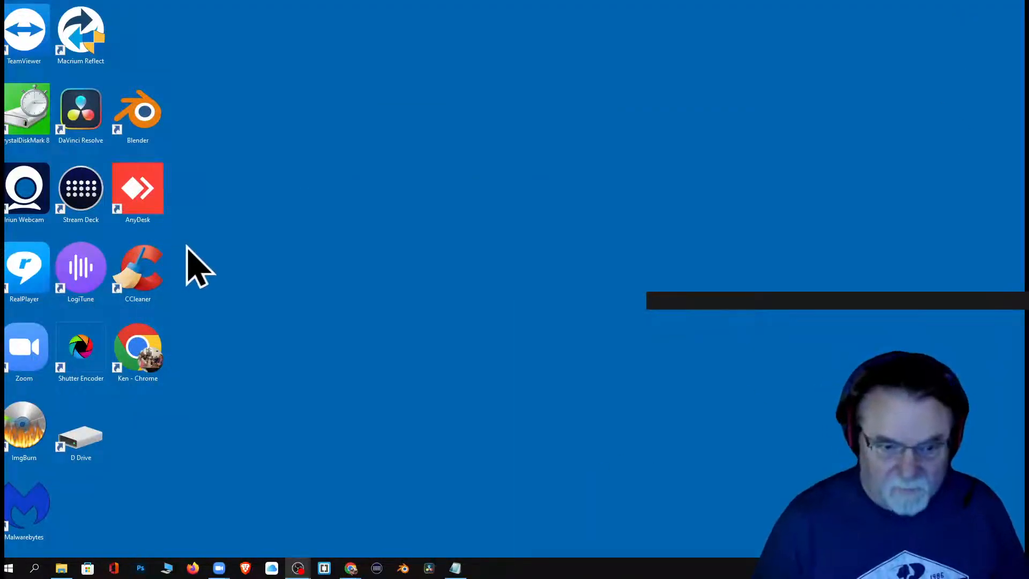
{"action": "right_click", "coordinate": [200, 223]}
{"action": "mouse_move", "coordinate": [220, 247]}
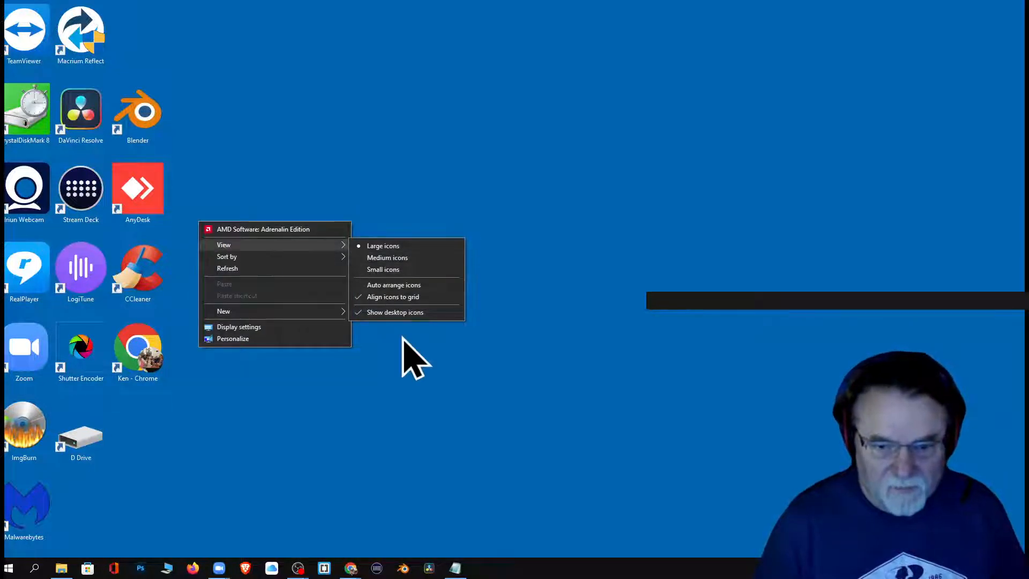
{"action": "left_click", "coordinate": [394, 312]}
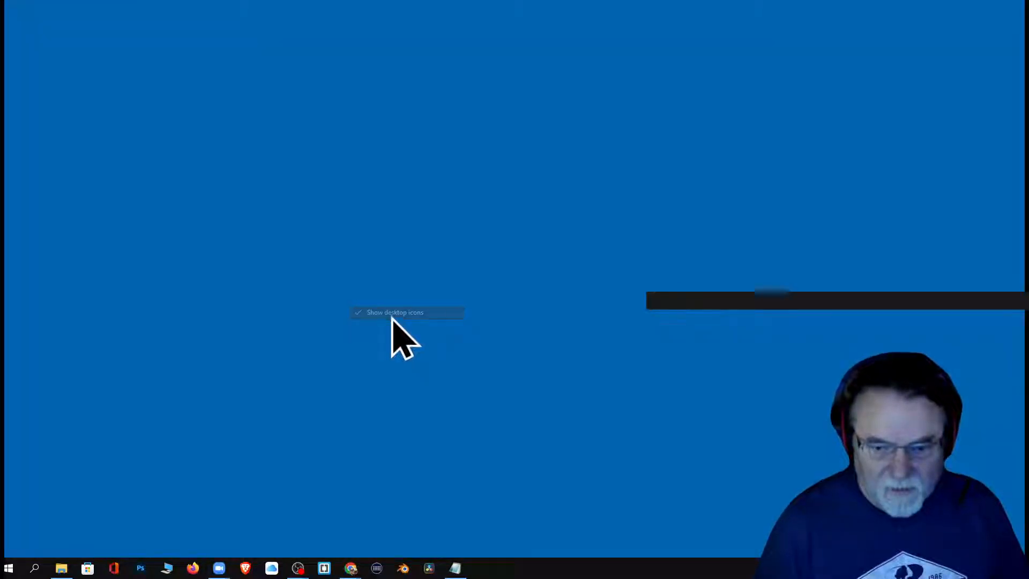
Launch DaVinci Resolve, open the Daily Dvinci With Logos project, and show its Edit page with the Media Pool
{"action": "left_click", "coordinate": [429, 568]}
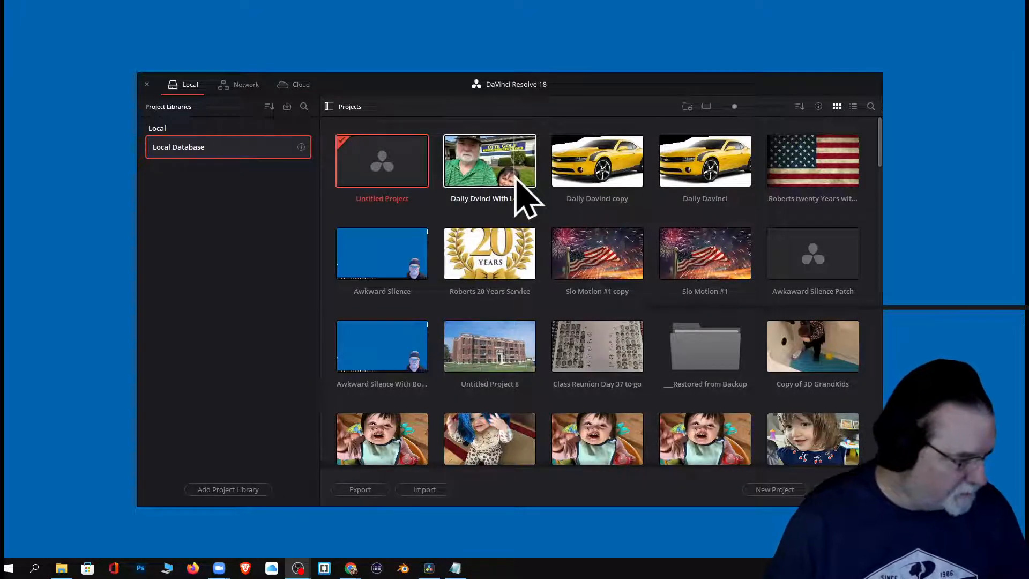
{"action": "double_click", "coordinate": [488, 171]}
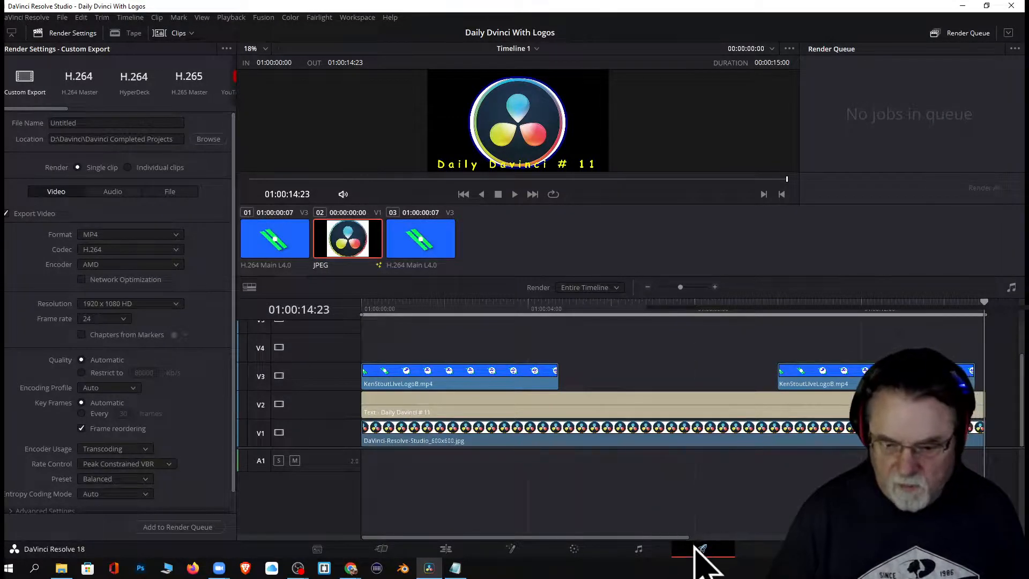
{"action": "left_click", "coordinate": [445, 548]}
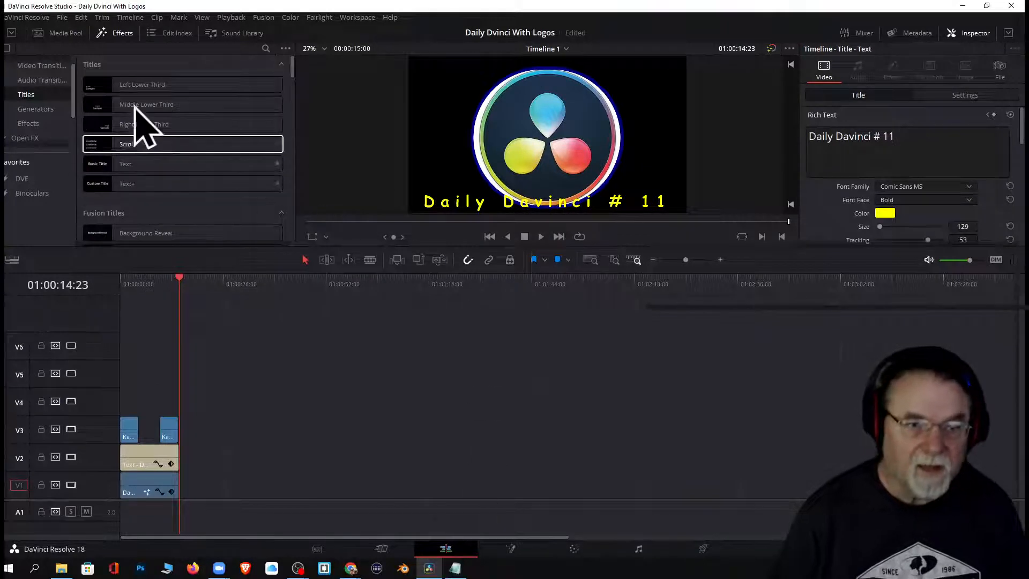
{"action": "left_click", "coordinate": [59, 34]}
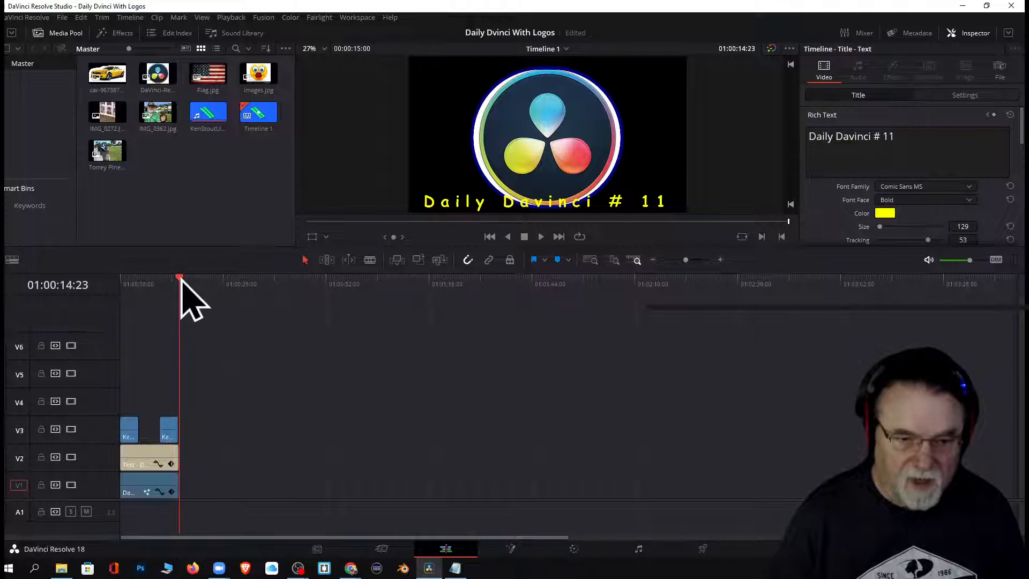
Enlarge the timeline viewer and scrub through the logo animation, returning the playhead to the start
{"action": "left_click_drag", "start_coordinate": [181, 277], "coordinate": [130, 284]}
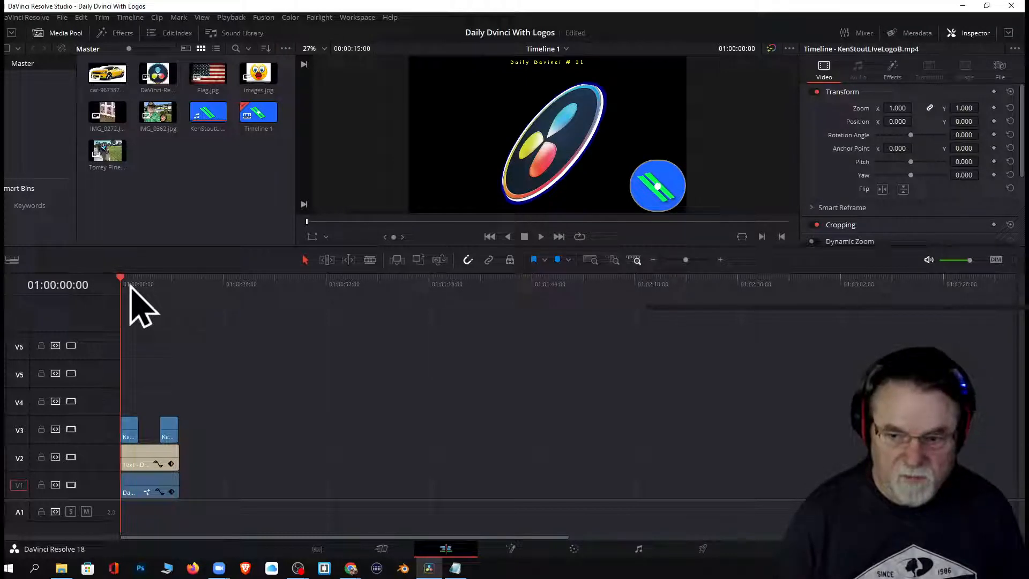
{"action": "left_click", "coordinate": [551, 154]}
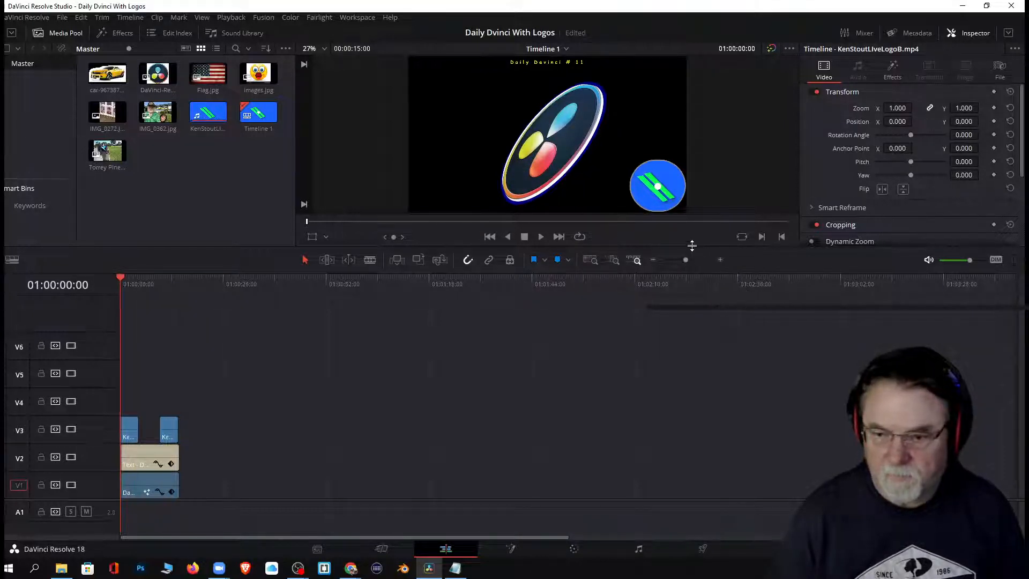
{"action": "left_click_drag", "start_coordinate": [692, 246], "coordinate": [691, 305]}
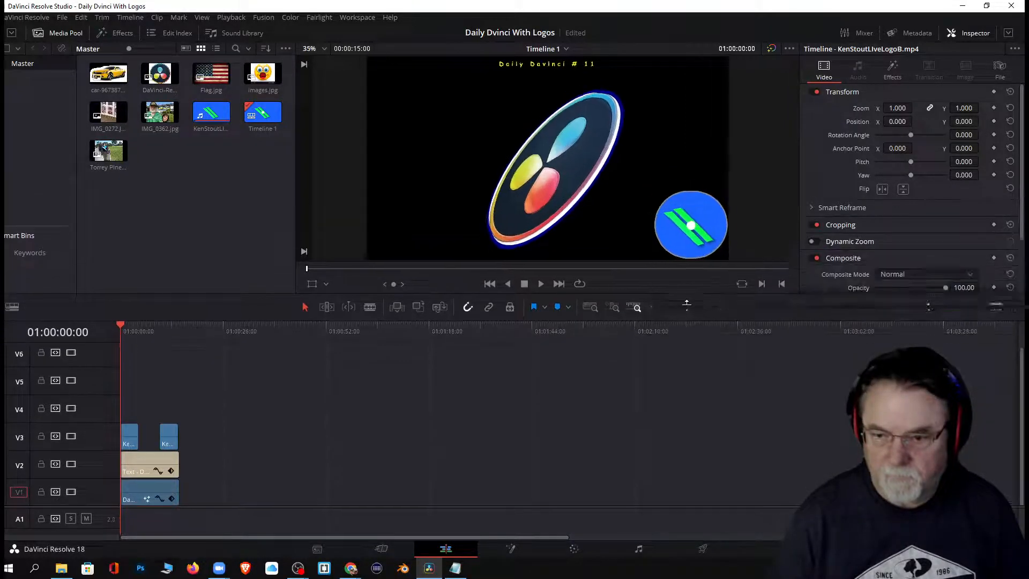
{"action": "left_click", "coordinate": [139, 341]}
{"action": "left_click", "coordinate": [159, 343]}
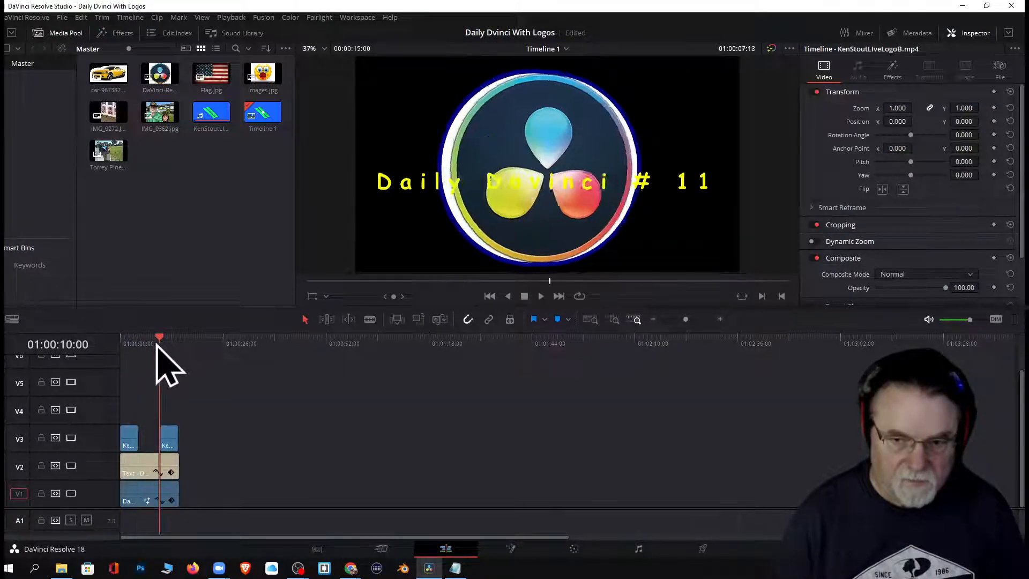
{"action": "left_click_drag", "start_coordinate": [156, 345], "coordinate": [127, 348]}
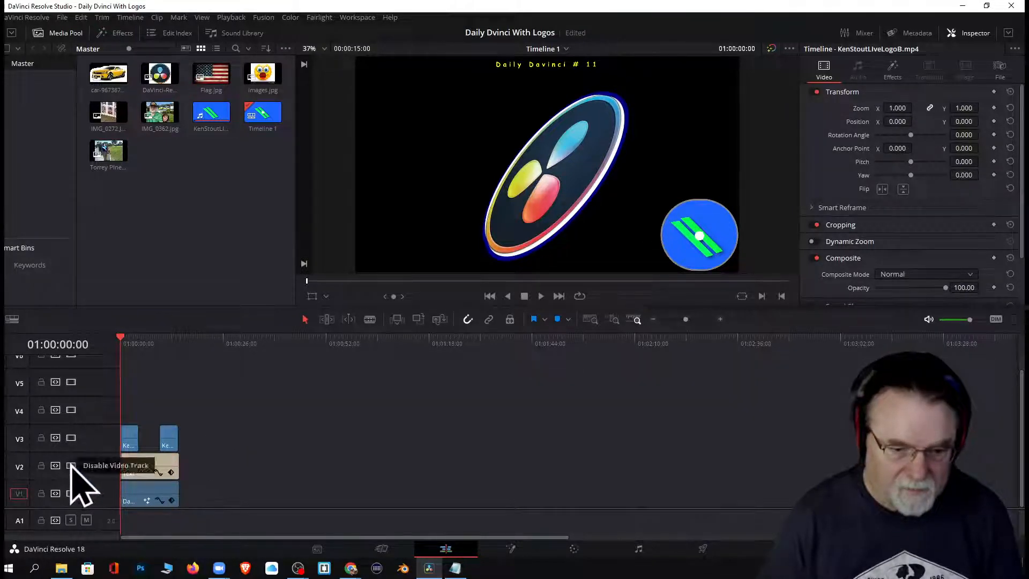
Select the DaVinci logo clip on V1 and view it alone by disabling tracks V2 and V3, re-enabling both
{"action": "left_click", "coordinate": [138, 495]}
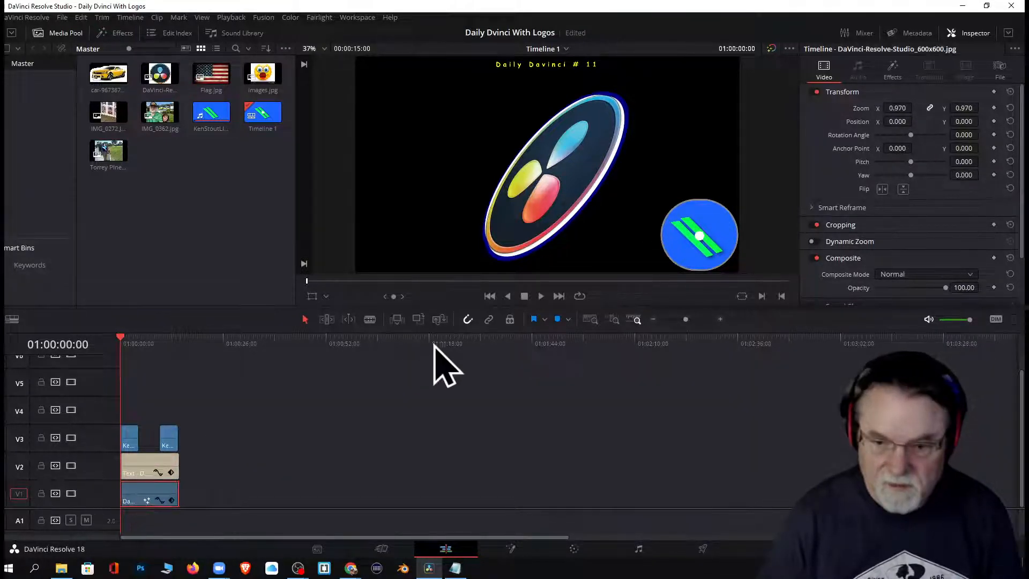
{"action": "left_click", "coordinate": [71, 465]}
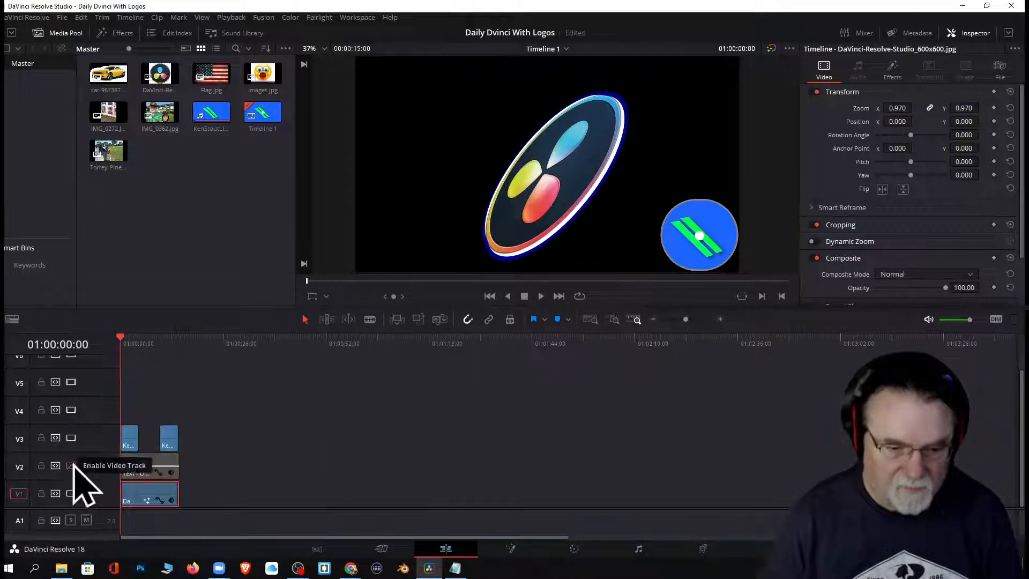
{"action": "left_click", "coordinate": [70, 438]}
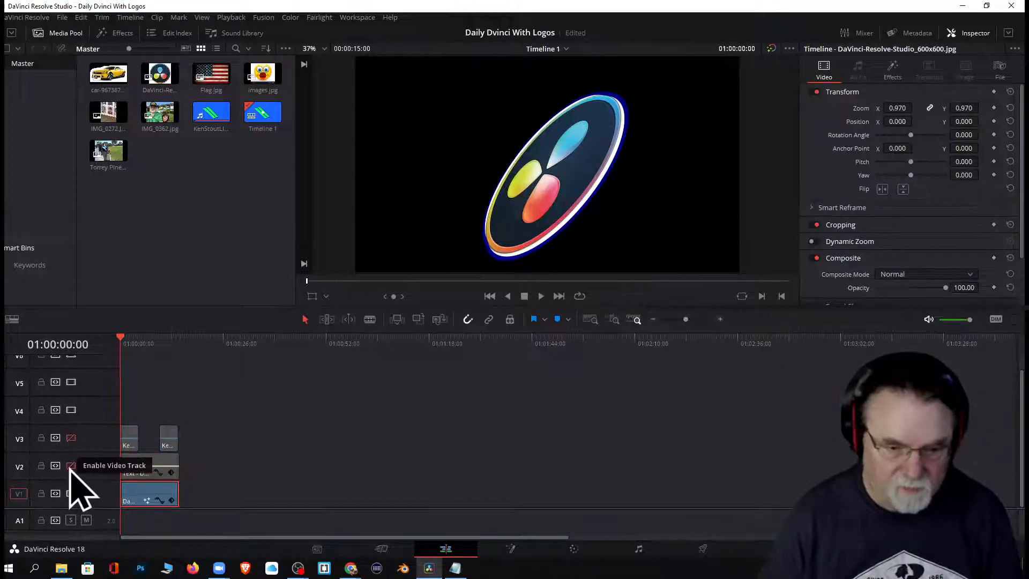
{"action": "left_click", "coordinate": [71, 437]}
{"action": "left_click", "coordinate": [70, 465]}
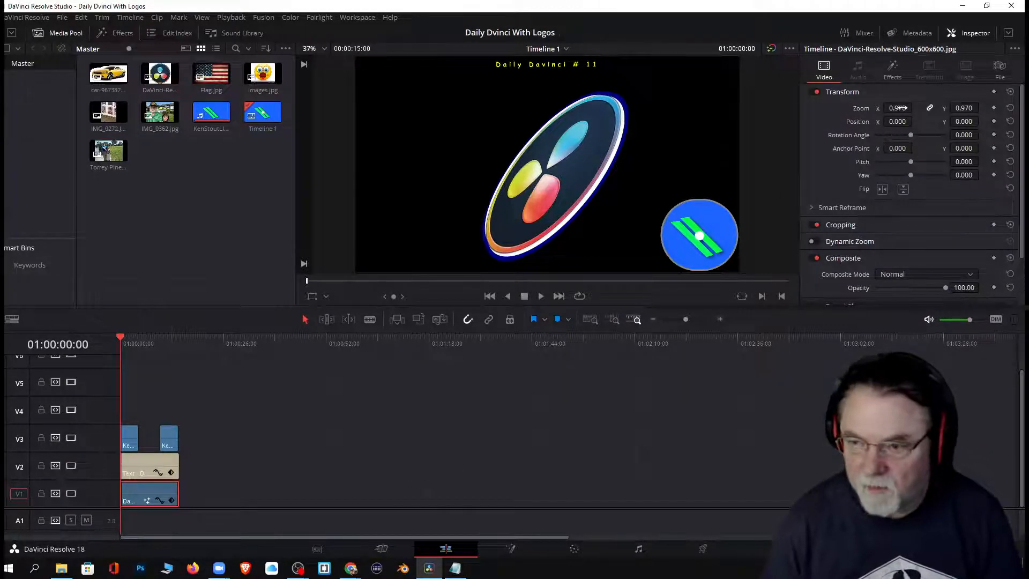
Try a zoom of 0.560 and a shifted X position on the V1 logo clip, and reset both to their defaults
{"action": "left_click_drag", "start_coordinate": [897, 109], "coordinate": [904, 132]}
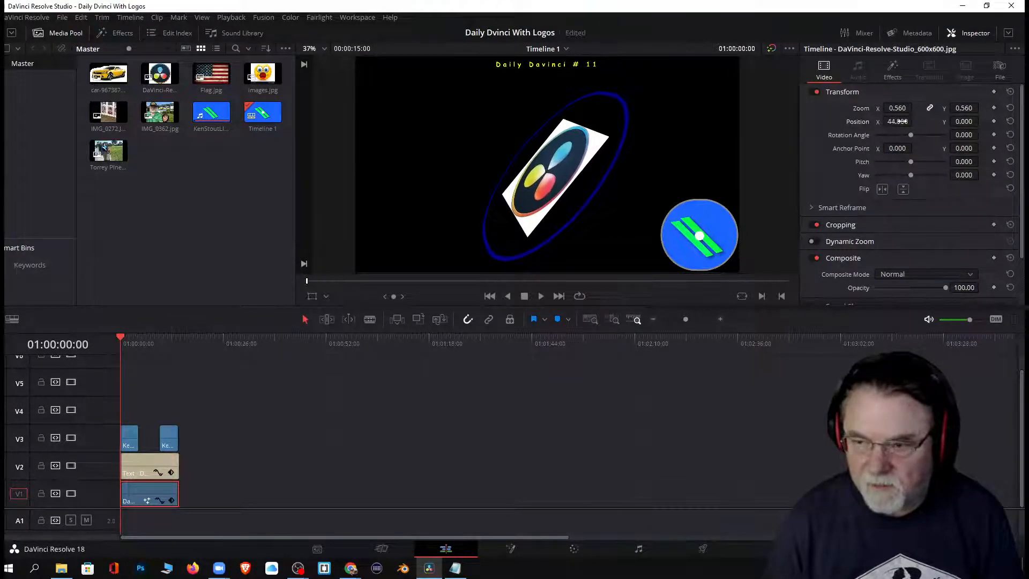
{"action": "left_click", "coordinate": [1010, 108]}
{"action": "left_click", "coordinate": [1010, 121]}
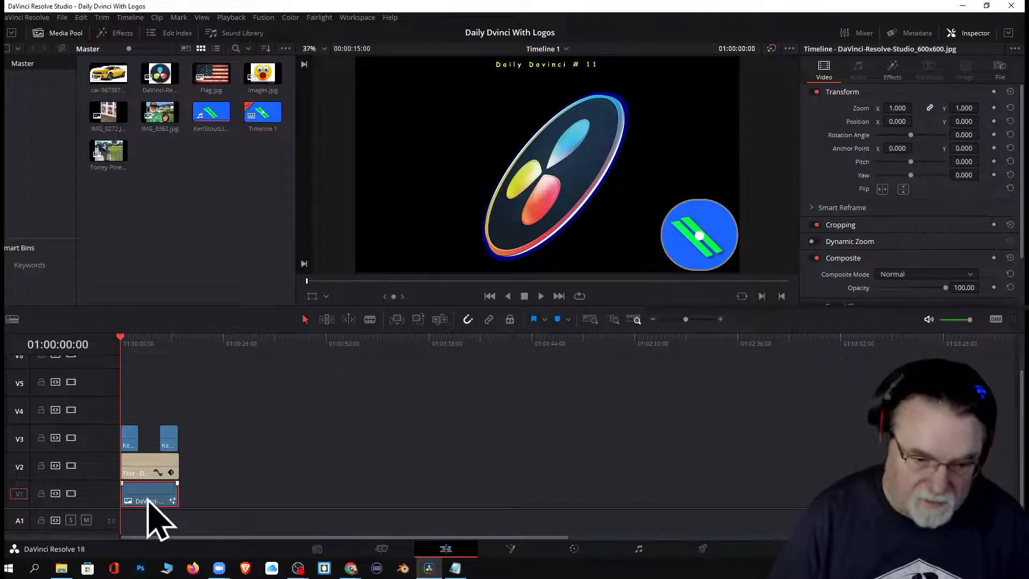
Show the effects library and the logo clip's DVE controls, and test its X rotation, resetting it to 0.0
{"action": "left_click", "coordinate": [116, 33]}
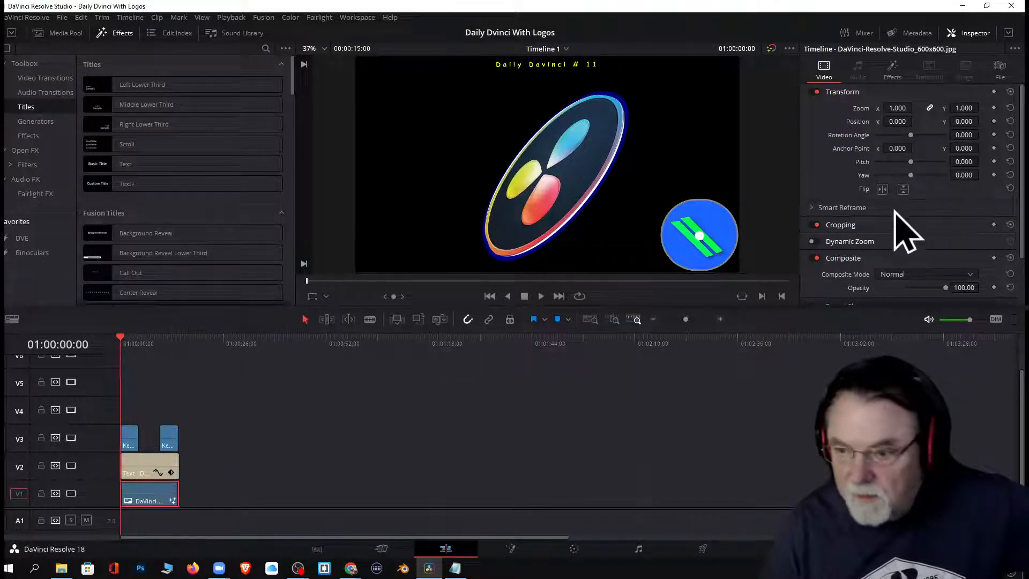
{"action": "left_click", "coordinate": [891, 75]}
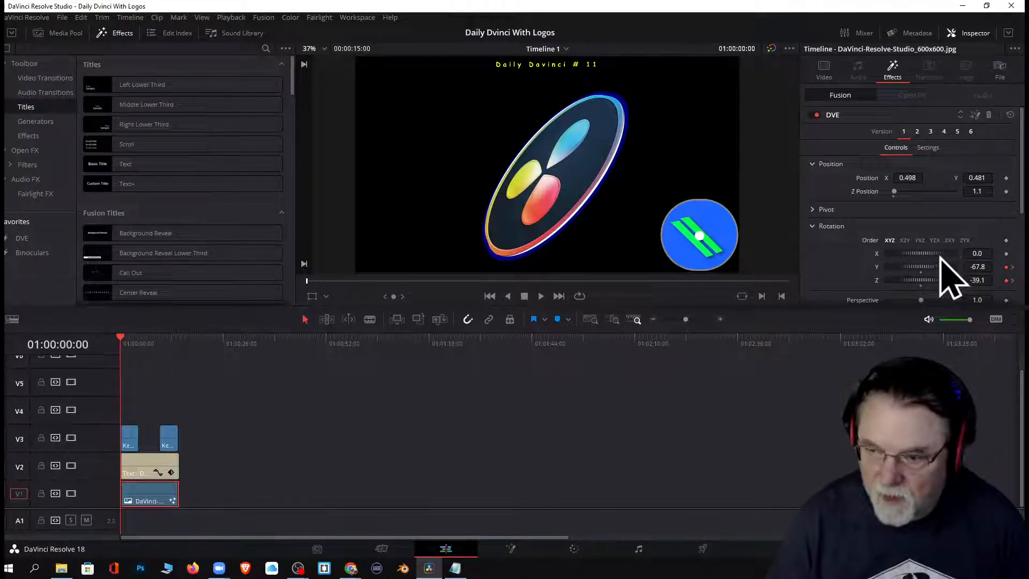
{"action": "mouse_move", "coordinate": [941, 256]}
{"action": "left_mouse_down"}
{"action": "mouse_move", "coordinate": [923, 255]}
{"action": "mouse_move", "coordinate": [941, 254]}
{"action": "left_mouse_up"}
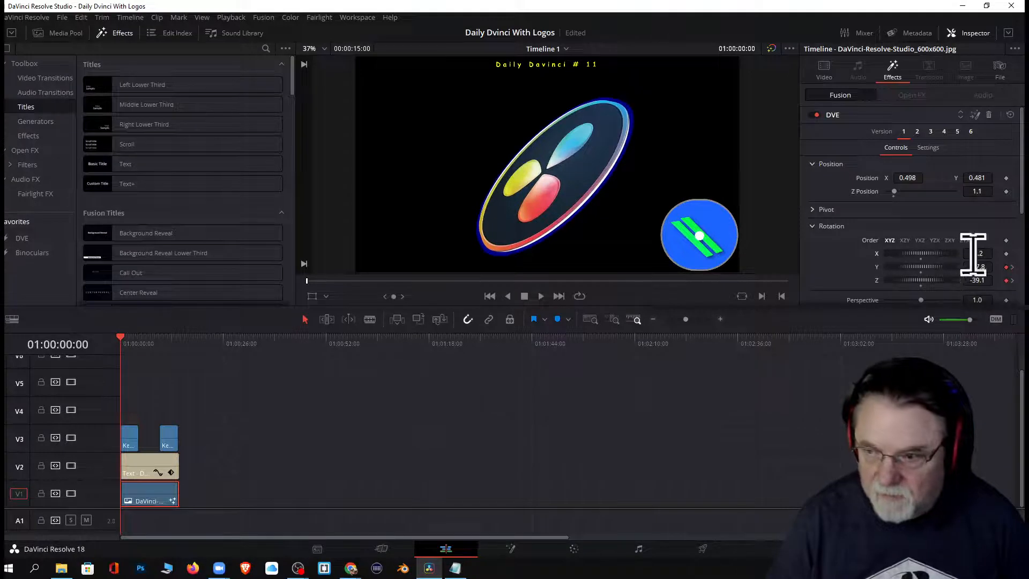
{"action": "double_click", "coordinate": [923, 261]}
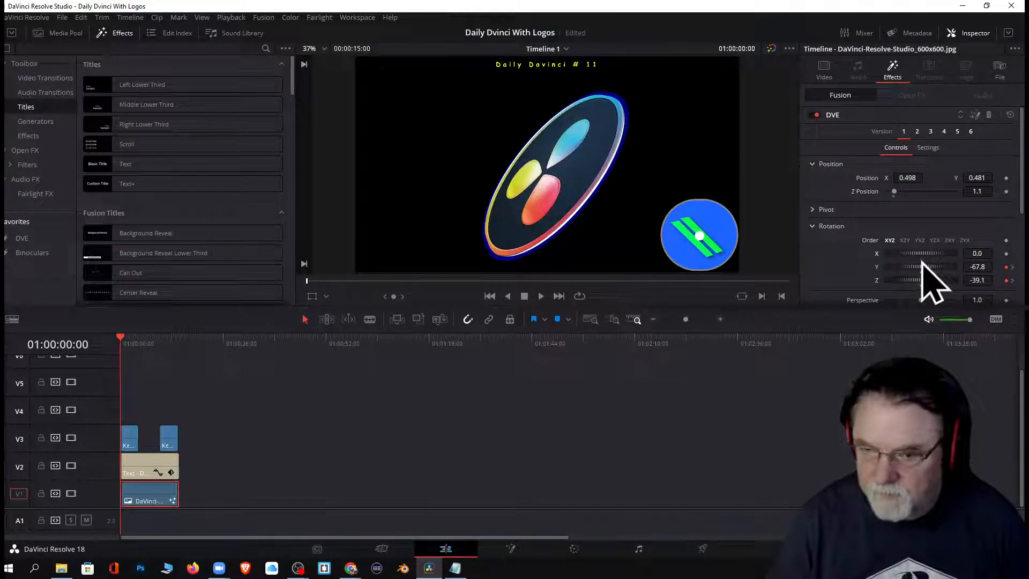
Open the logo clip's DVE effect in Fusion and move all three nodes toward the middle of the node graph
{"action": "left_click", "coordinate": [976, 115]}
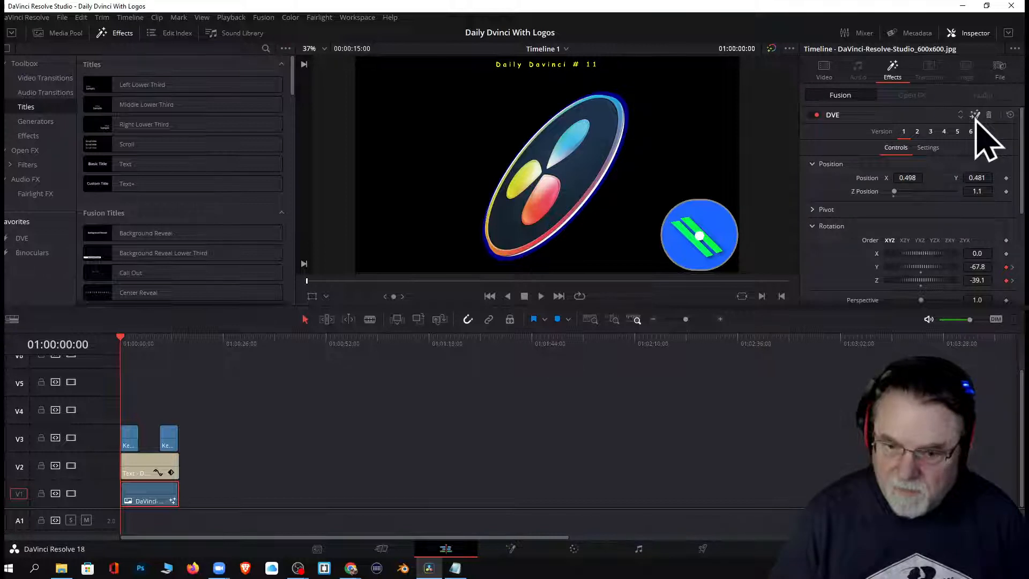
{"action": "left_click", "coordinate": [974, 115]}
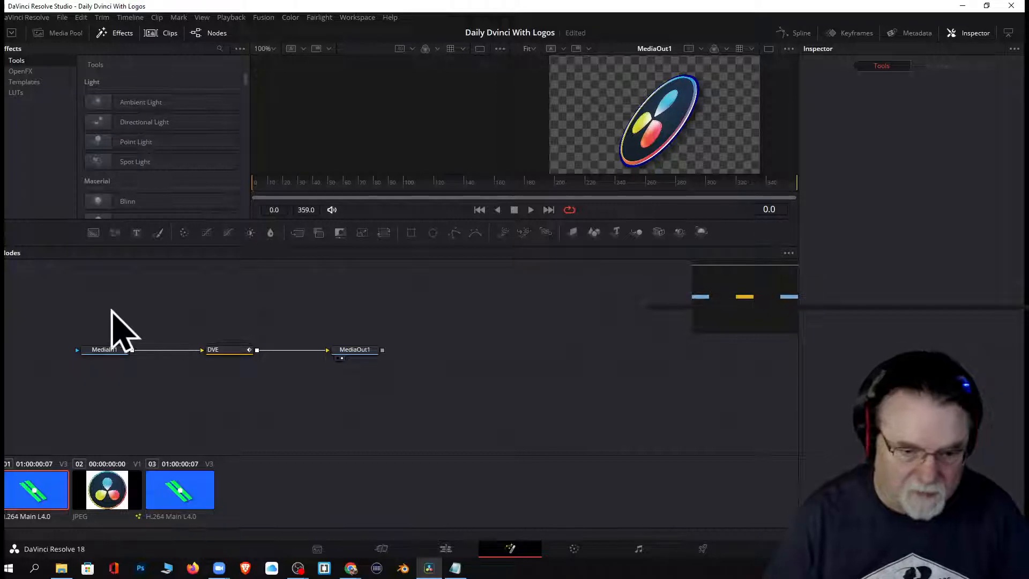
{"action": "left_click_drag", "start_coordinate": [104, 307], "coordinate": [484, 397]}
{"action": "left_click_drag", "start_coordinate": [366, 351], "coordinate": [523, 353]}
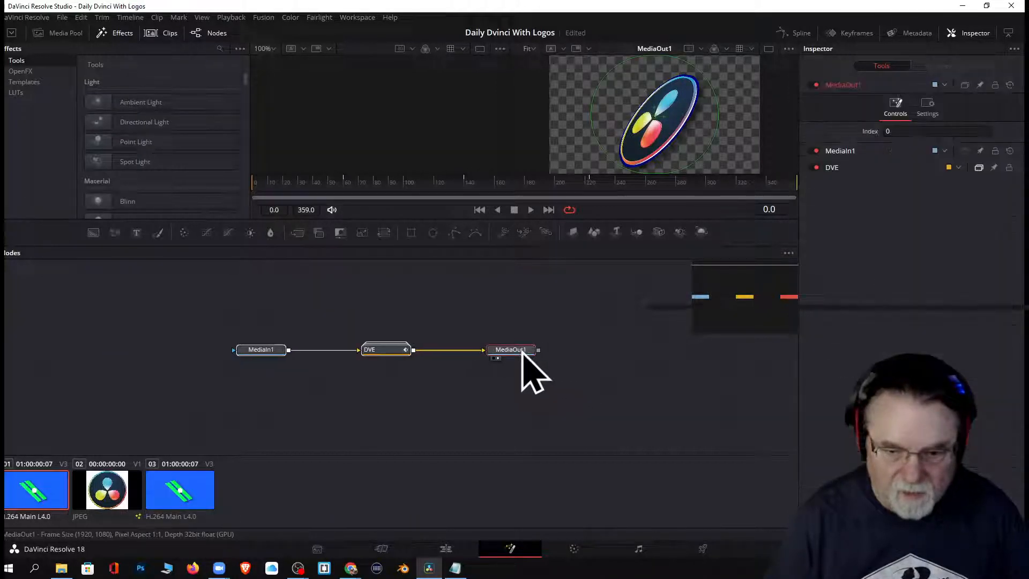
Select the DVE node and scrub through its rotation animation from the start to about frame 100
{"action": "left_click", "coordinate": [375, 351]}
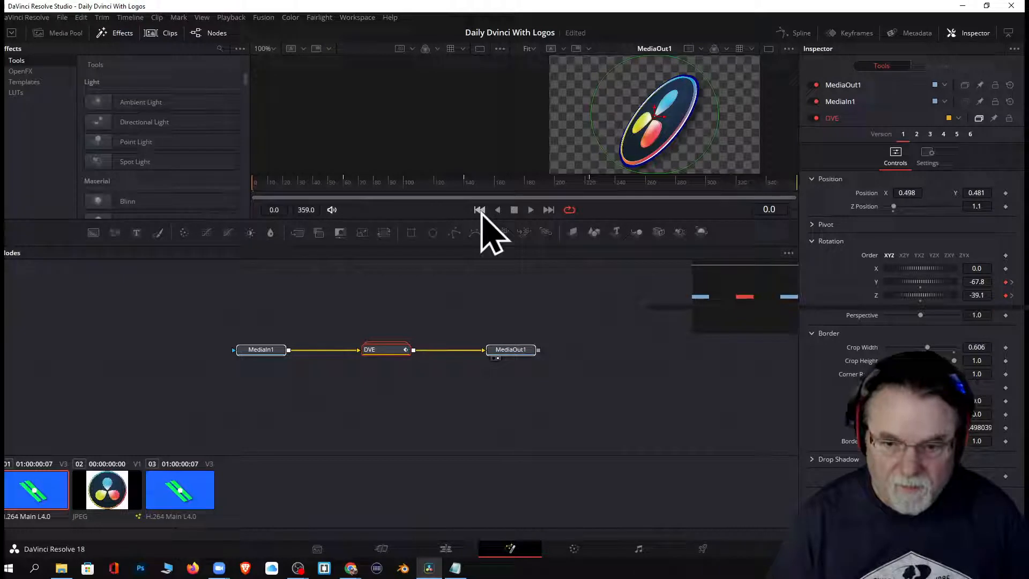
{"action": "left_click_drag", "start_coordinate": [270, 182], "coordinate": [275, 215]}
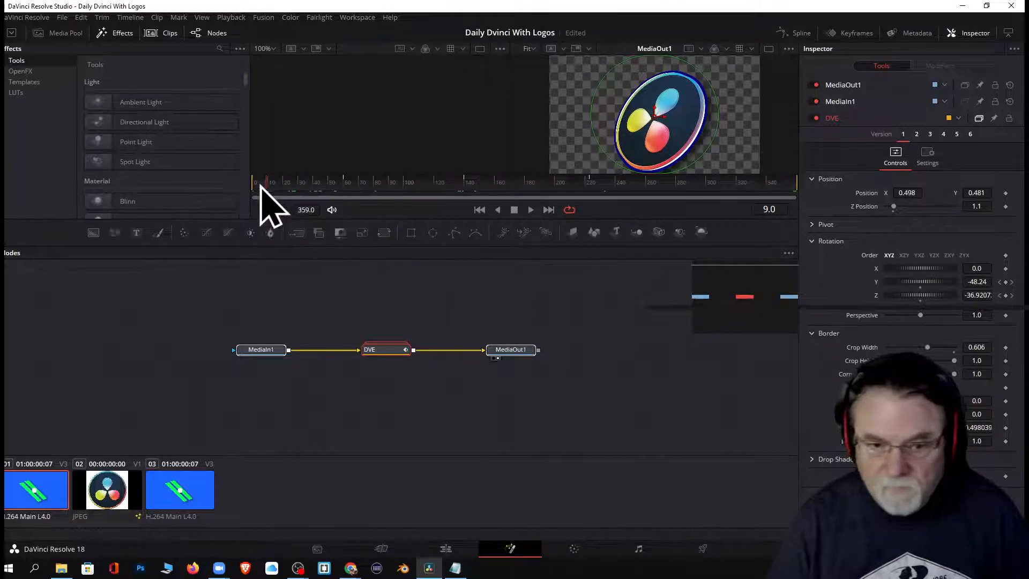
{"action": "left_click_drag", "start_coordinate": [261, 185], "coordinate": [406, 197]}
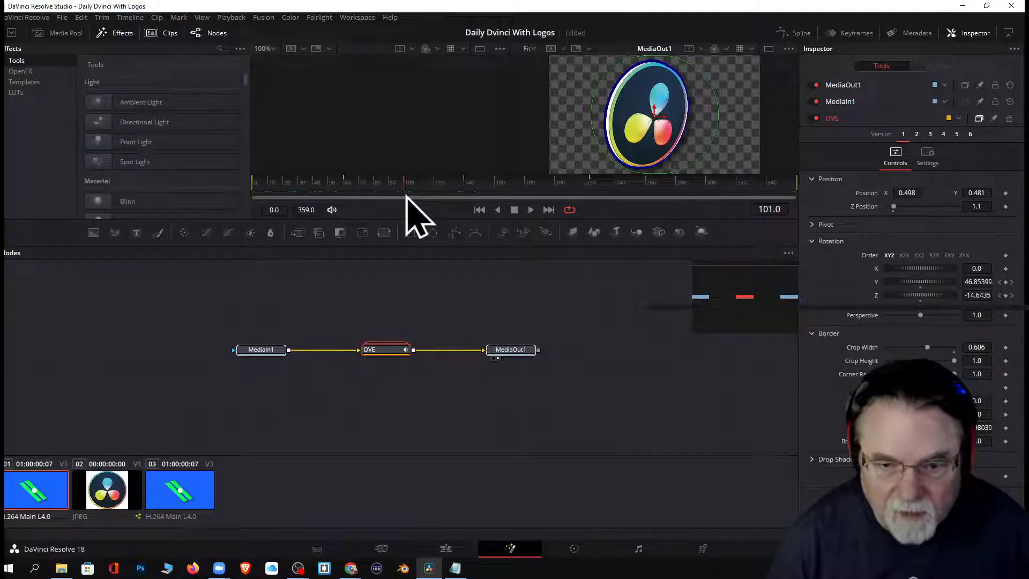
At frame 100, set the DVE node's X rotation to -75.7 and add a keyframe for it
{"action": "left_click_drag", "start_coordinate": [406, 198], "coordinate": [406, 197]}
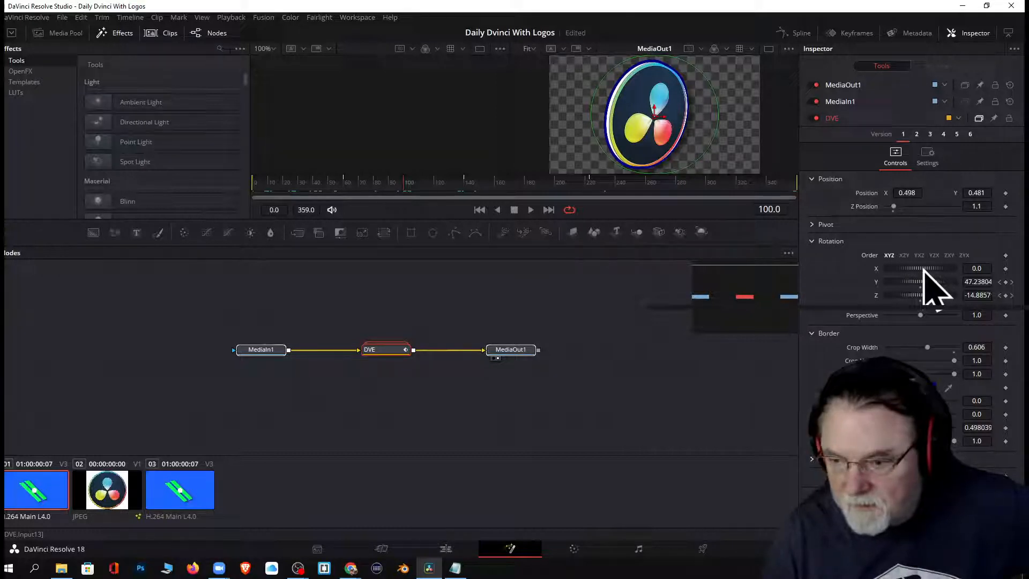
{"action": "left_click_drag", "start_coordinate": [923, 268], "coordinate": [910, 275]}
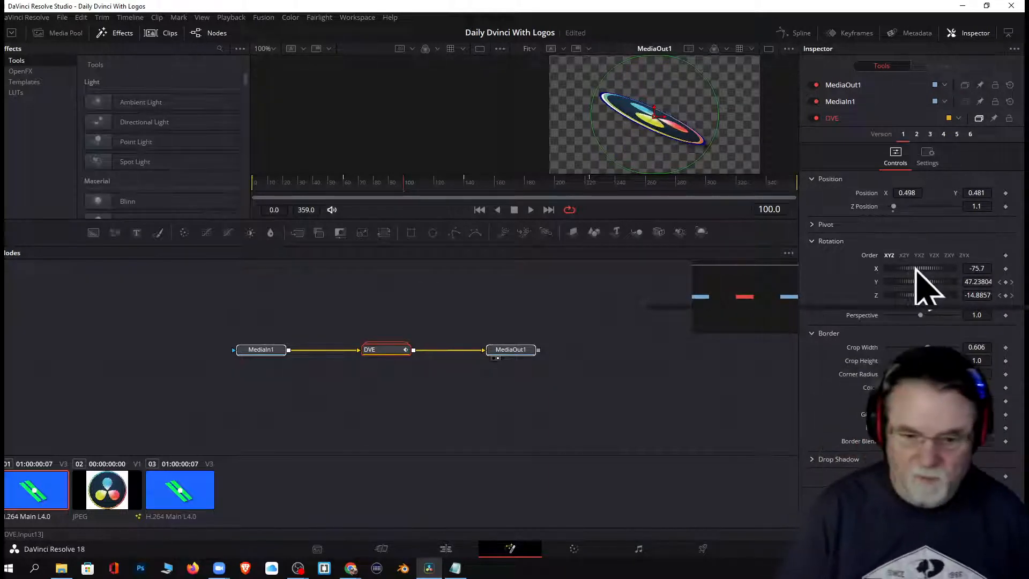
{"action": "left_click", "coordinate": [1005, 268]}
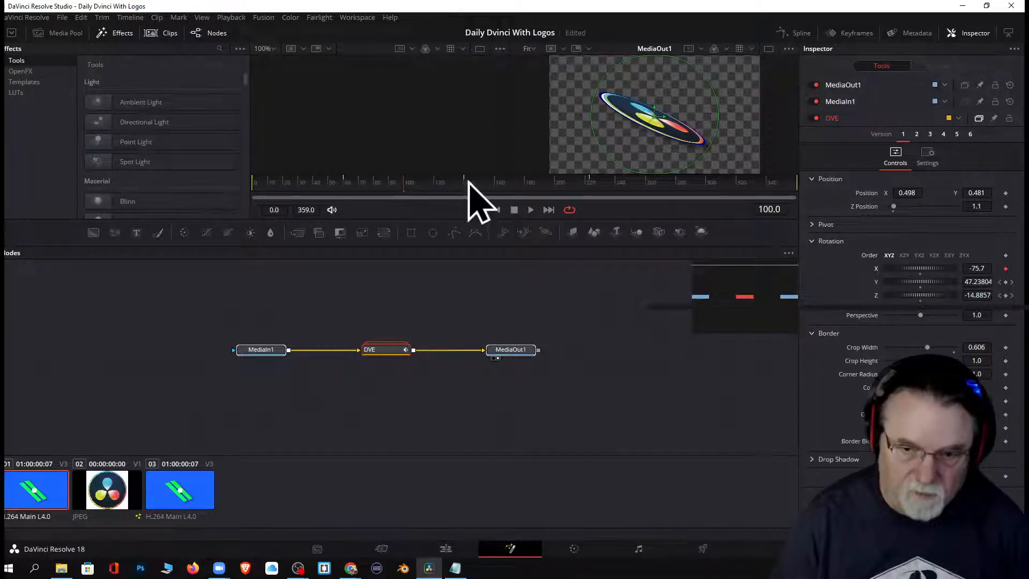
At frame 180, keyframe the DVE node's rotation with X at -2.7, Y at -95.7 and Z at 41.7
{"action": "left_click_drag", "start_coordinate": [406, 187], "coordinate": [524, 196]}
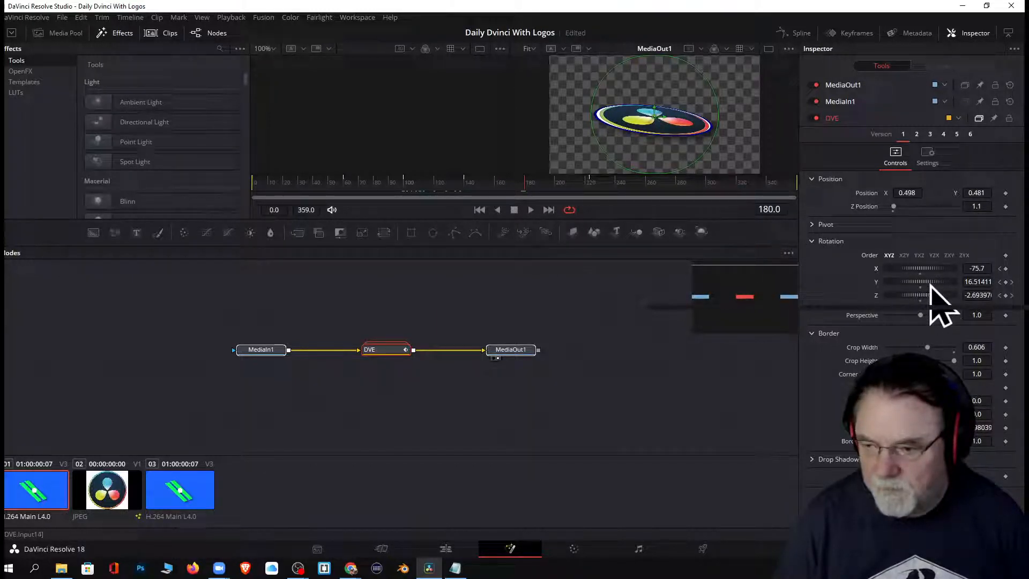
{"action": "left_click_drag", "start_coordinate": [931, 284], "coordinate": [907, 283]}
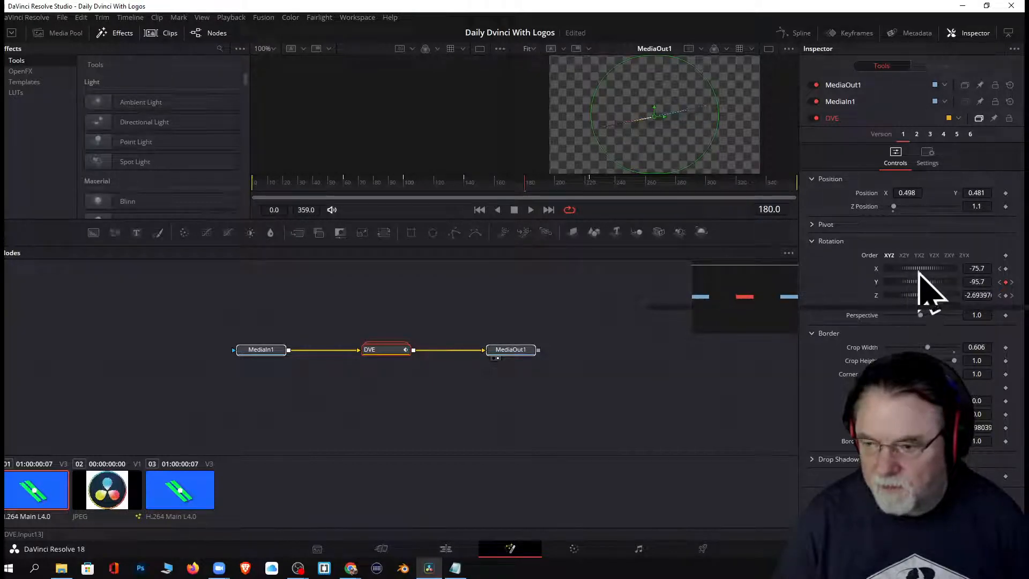
{"action": "left_click_drag", "start_coordinate": [924, 268], "coordinate": [938, 269]}
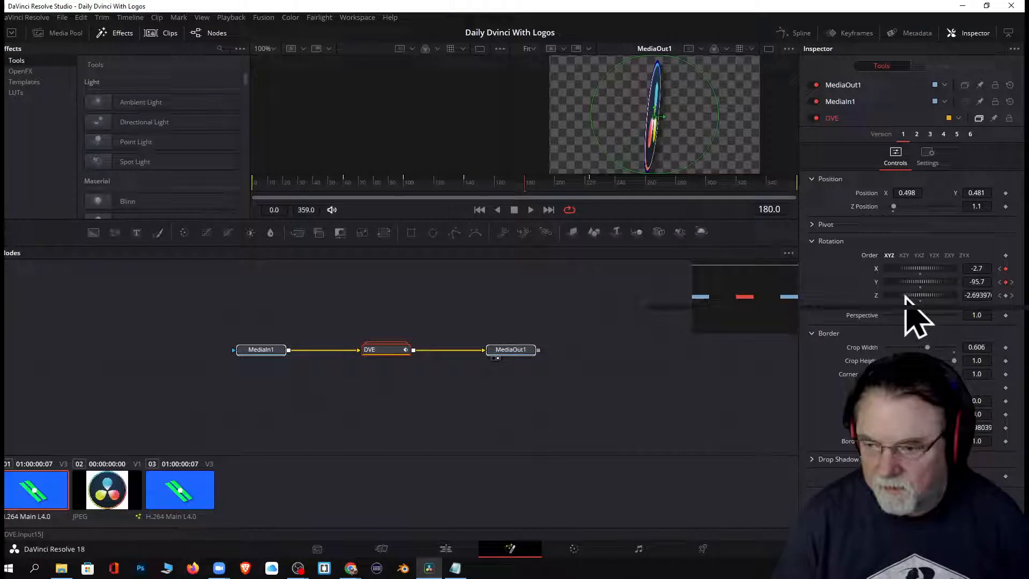
{"action": "left_click_drag", "start_coordinate": [905, 297], "coordinate": [916, 302]}
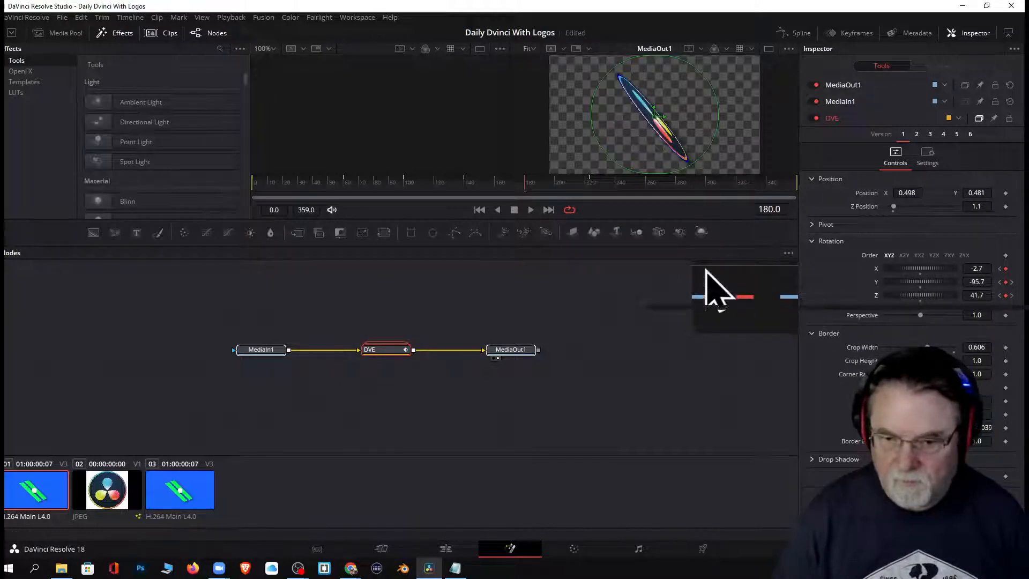
Preview the logo animation in Fusion and on the Edit page timeline, and return the playhead to the start
{"action": "key", "text": "space"}
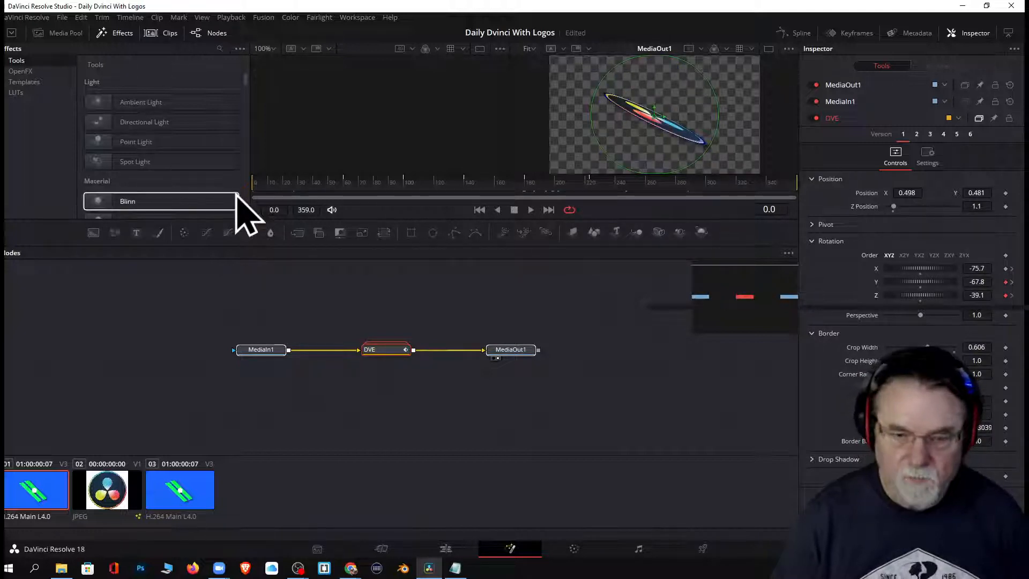
{"action": "left_click", "coordinate": [447, 548]}
{"action": "key", "text": "space"}
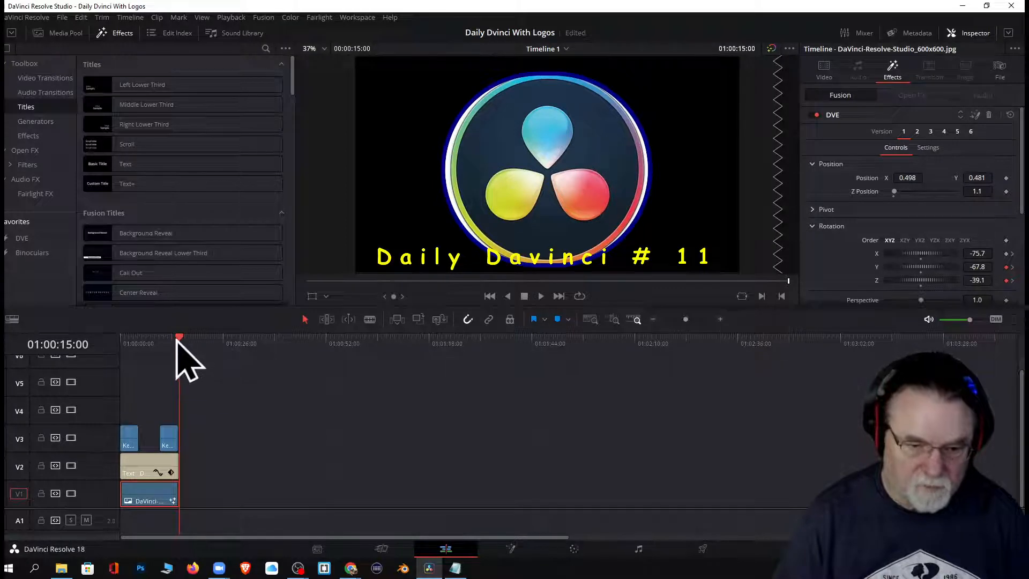
{"action": "left_click_drag", "start_coordinate": [176, 339], "coordinate": [116, 345]}
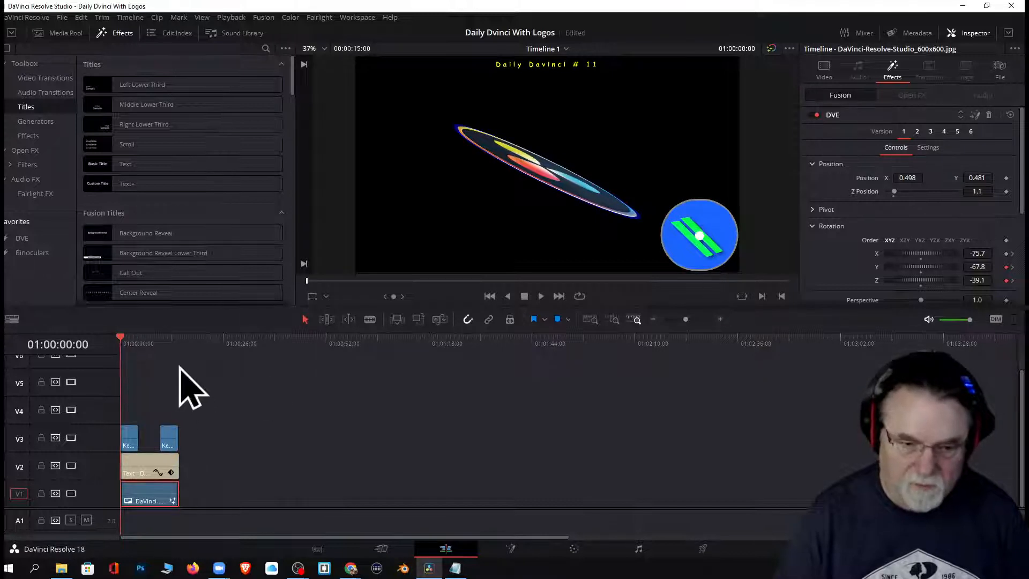
{"action": "mouse_move", "coordinate": [120, 338]}
{"action": "left_mouse_down"}
{"action": "mouse_move", "coordinate": [179, 349]}
{"action": "mouse_move", "coordinate": [123, 348]}
{"action": "left_mouse_up"}
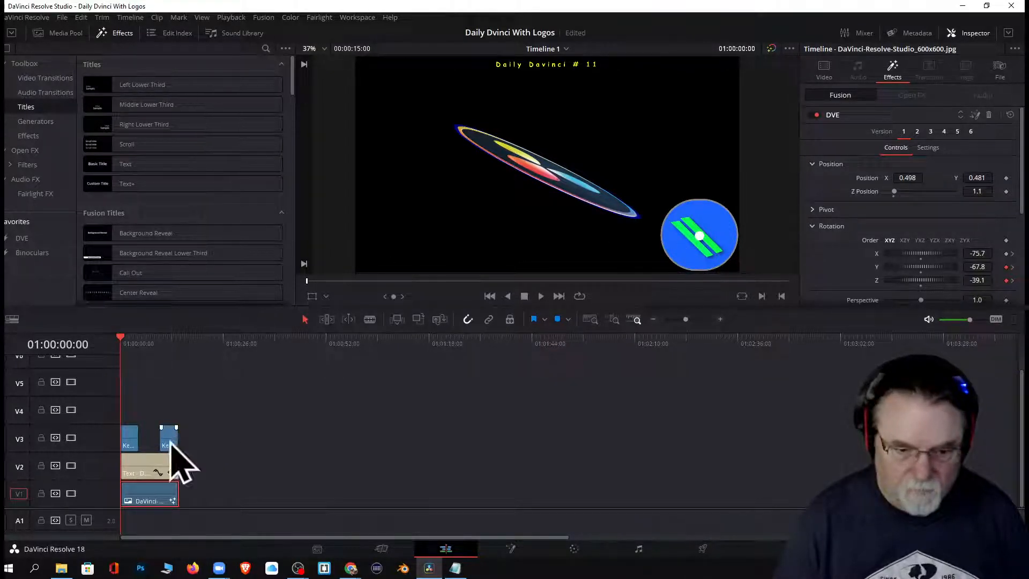
Copy the first small logo clip on track V3 and paste it at the start of the timeline
{"action": "left_click", "coordinate": [131, 449]}
{"action": "right_click", "coordinate": [132, 451]}
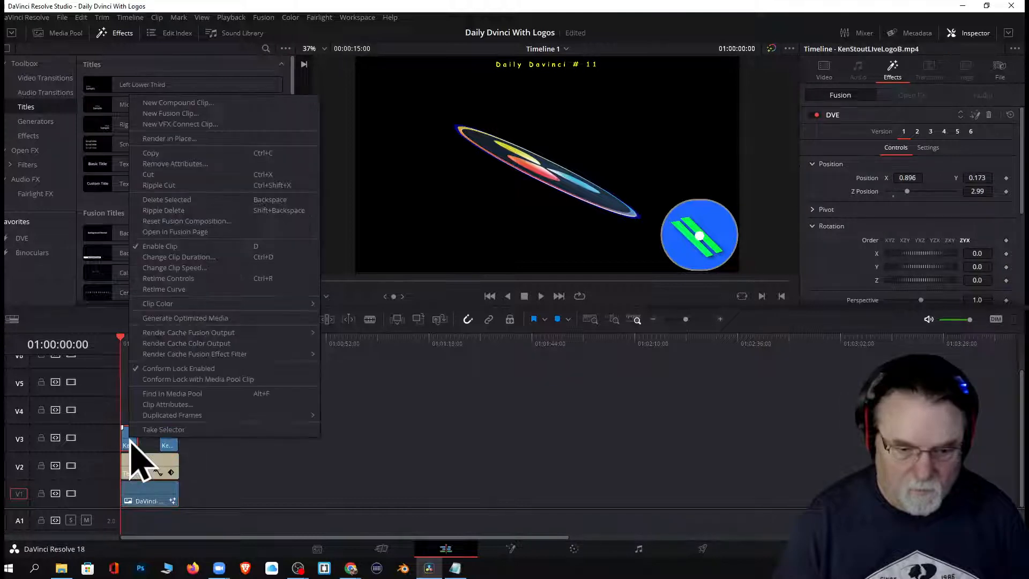
{"action": "left_click", "coordinate": [151, 152]}
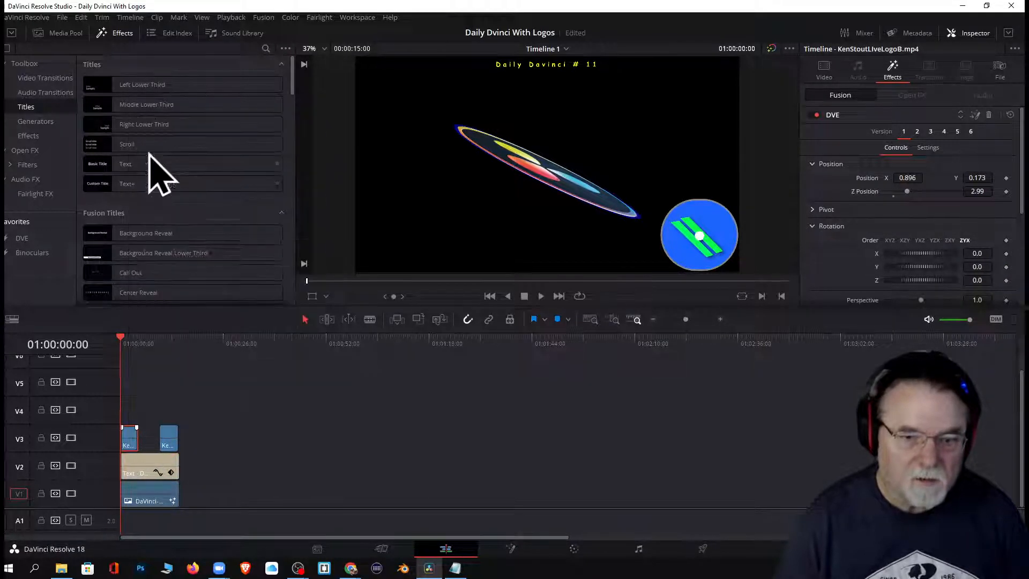
{"action": "right_click", "coordinate": [476, 417]}
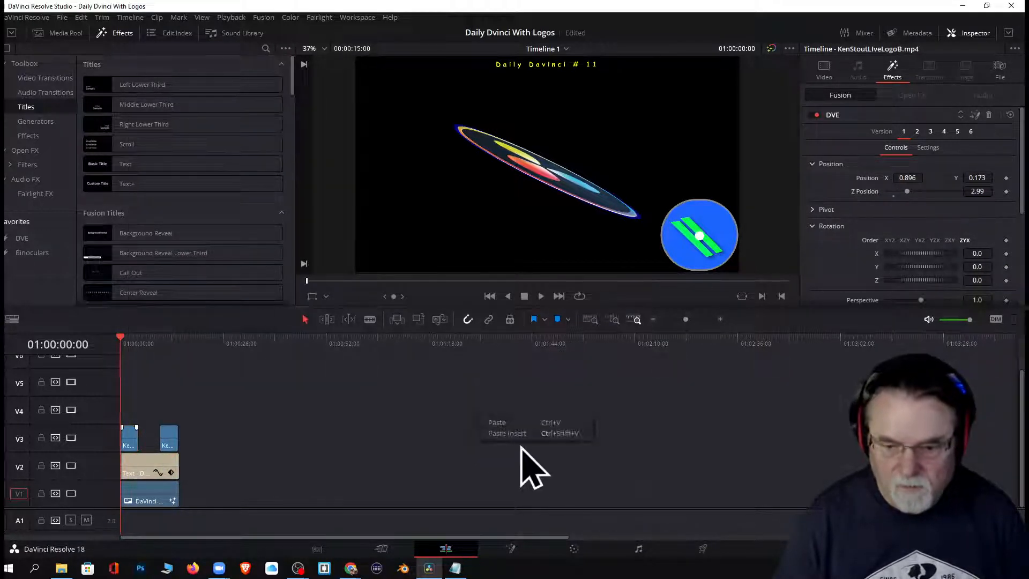
{"action": "left_click", "coordinate": [494, 424]}
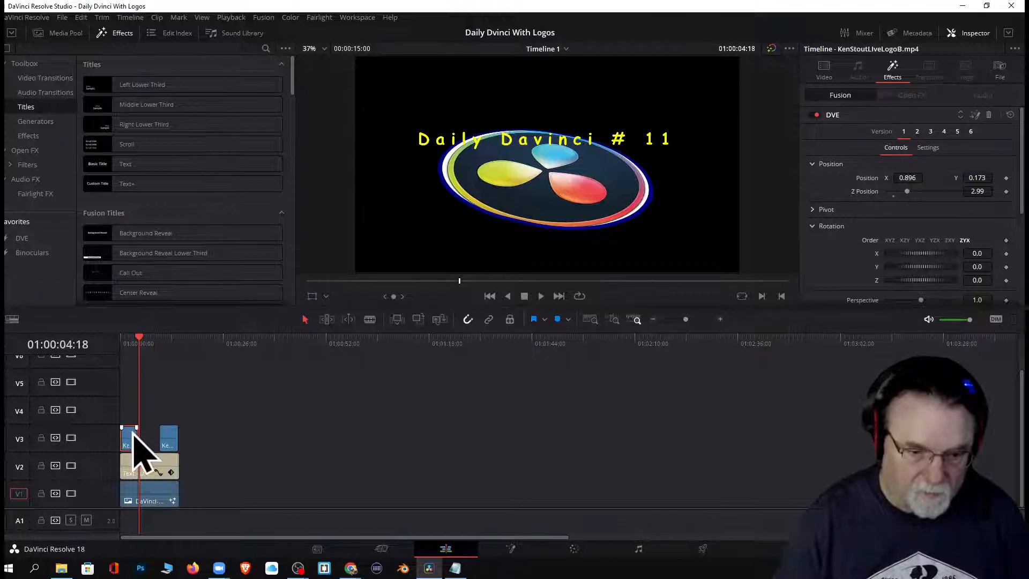
Paste the copied logo clip into empty space farther along V3 and move it into the gap between the two existing logo clips
{"action": "left_click_drag", "start_coordinate": [134, 431], "coordinate": [110, 434]}
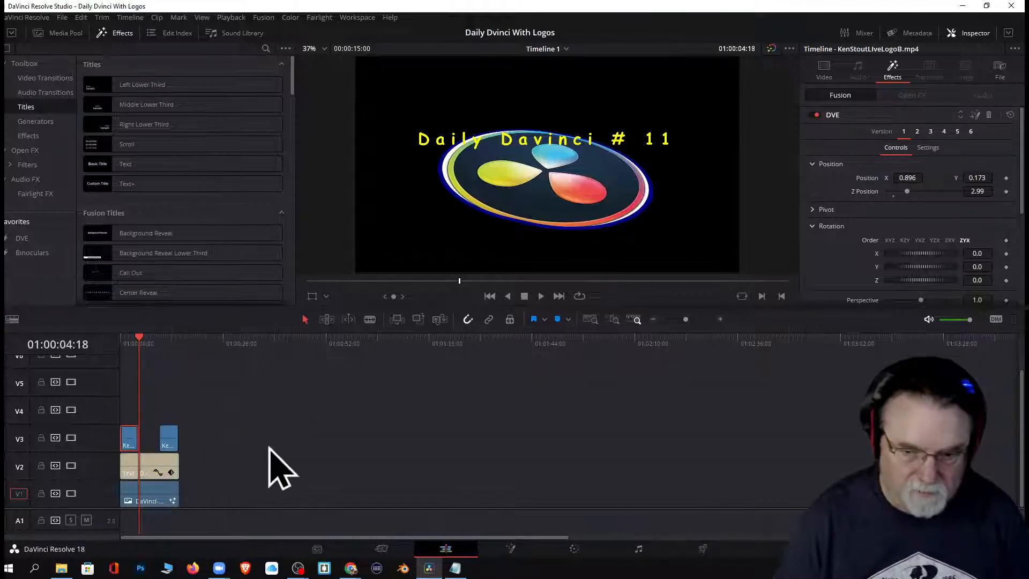
{"action": "right_click", "coordinate": [437, 404]}
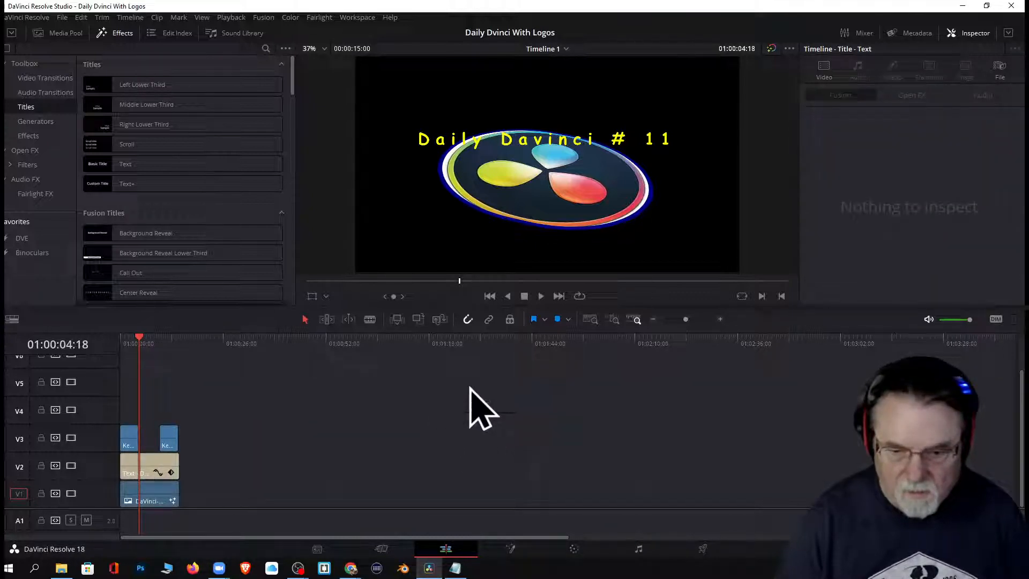
{"action": "left_click_drag", "start_coordinate": [145, 343], "coordinate": [347, 413]}
{"action": "right_click", "coordinate": [440, 419]}
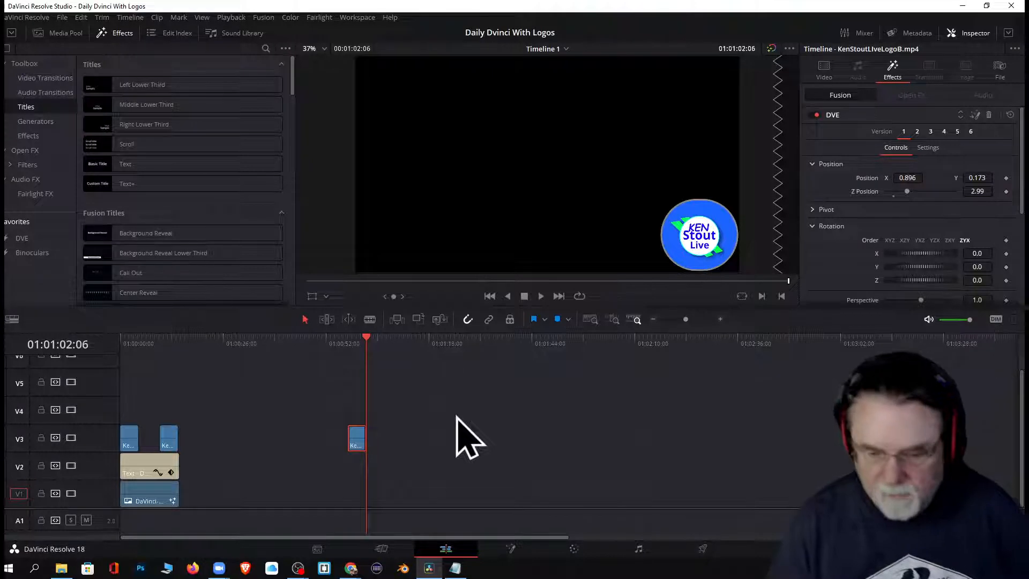
{"action": "left_click_drag", "start_coordinate": [359, 441], "coordinate": [152, 436]}
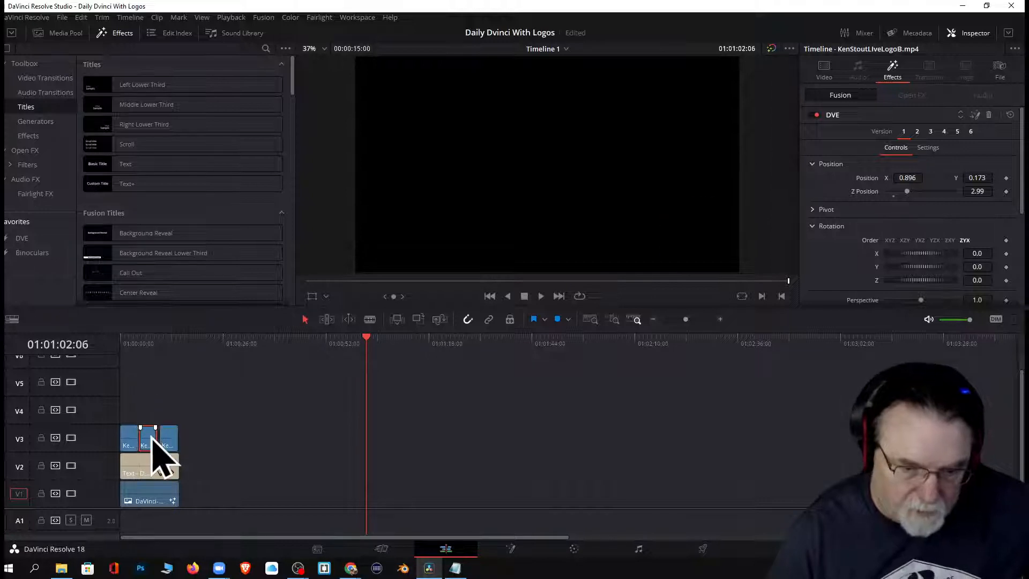
Play the timeline from the start to check the middle logo clip on V3, and return to the first frame
{"action": "key", "text": "Up"}
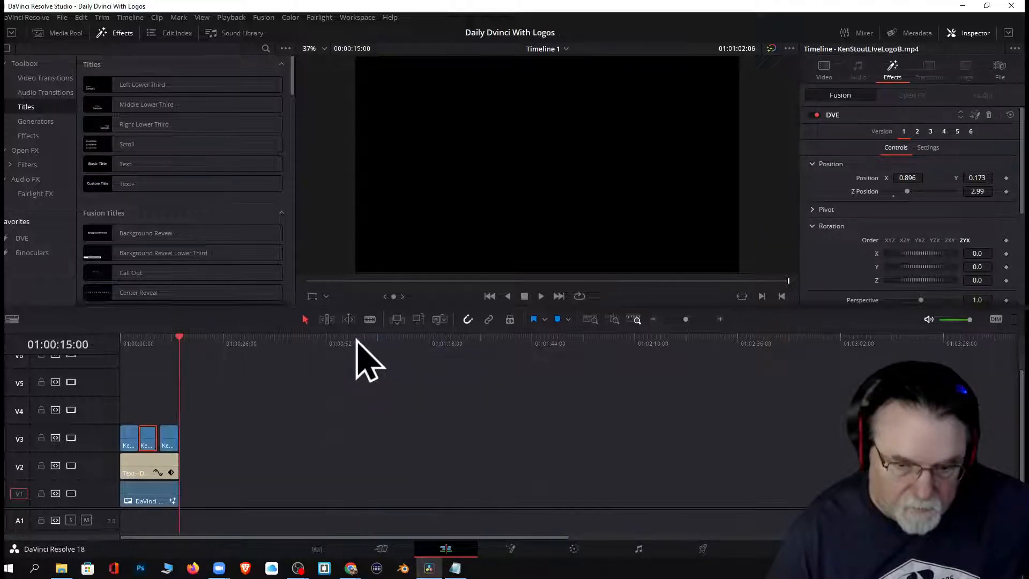
{"action": "left_click_drag", "start_coordinate": [184, 340], "coordinate": [122, 346]}
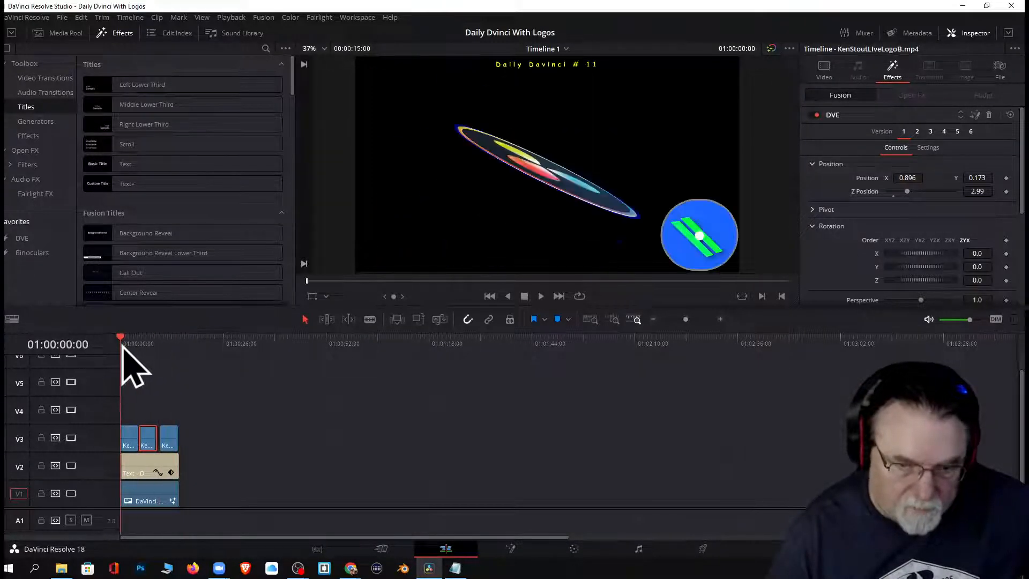
{"action": "key", "text": "space"}
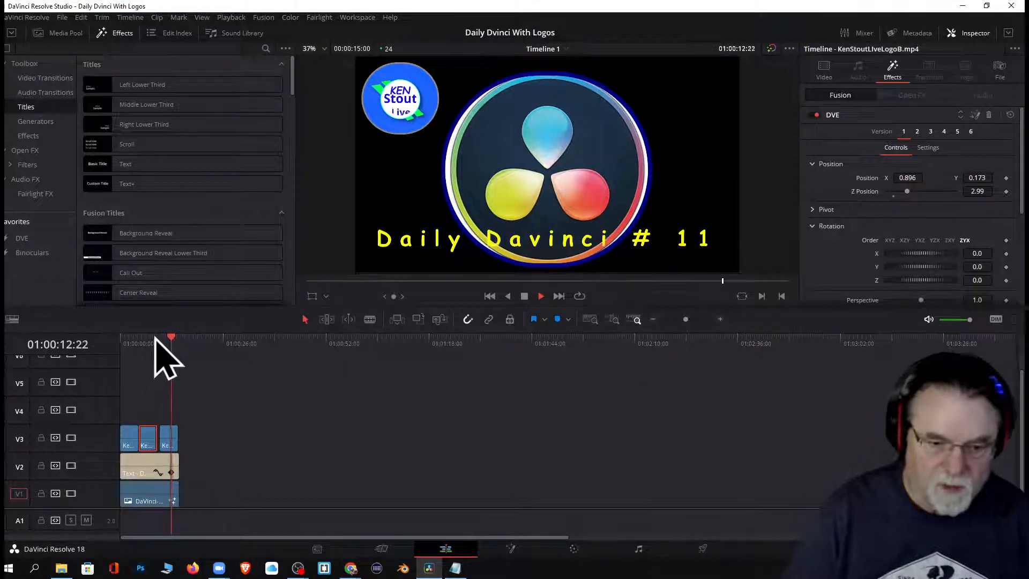
{"action": "left_click_drag", "start_coordinate": [175, 339], "coordinate": [114, 343]}
{"action": "key", "text": "space"}
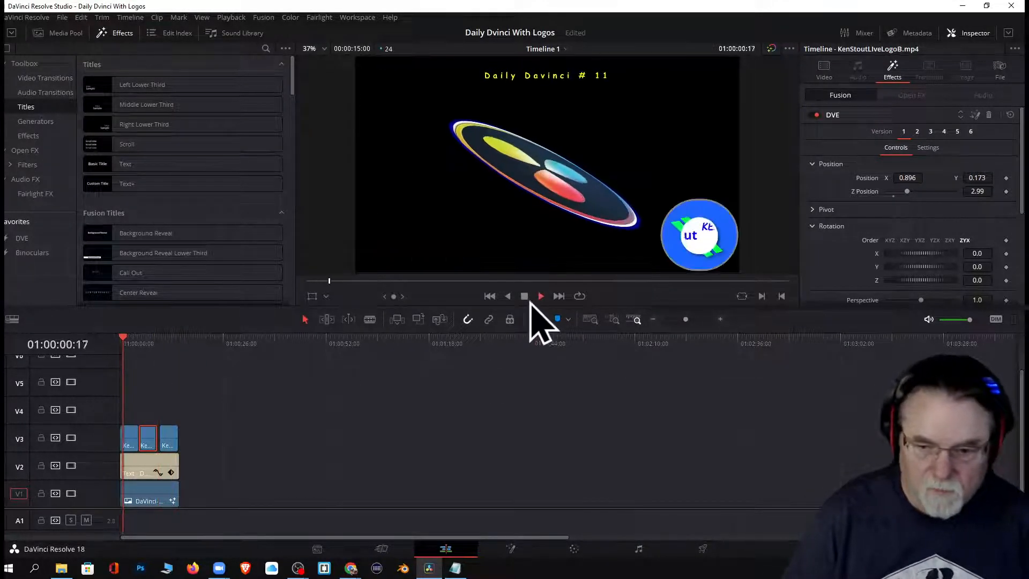
{"action": "left_click", "coordinate": [490, 295]}
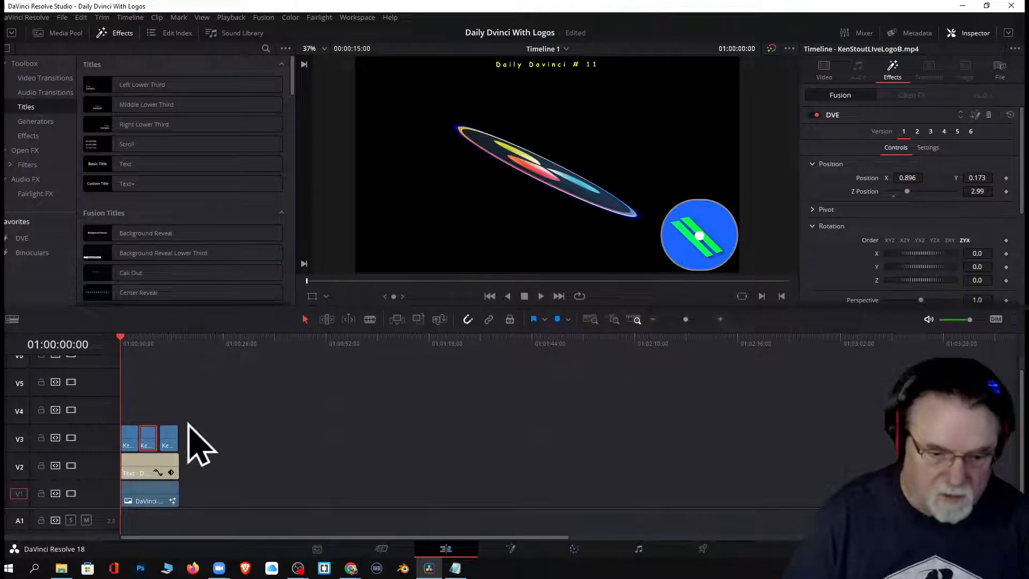
Move the middle logo clip to empty space on V2 and paste all video attributes and retime effects onto it, maintaining keyframe timing
{"action": "right_click", "coordinate": [129, 438]}
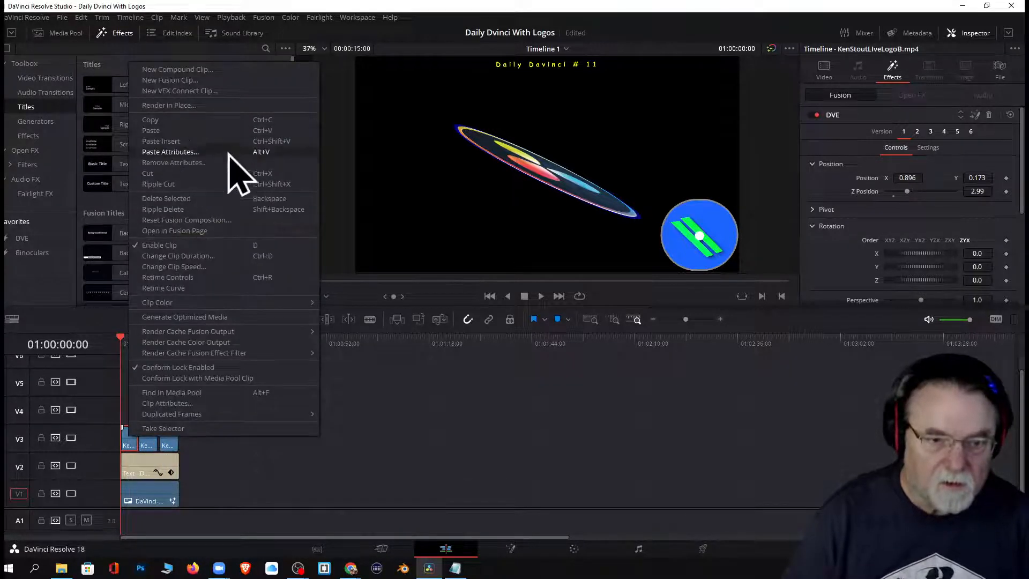
{"action": "left_click", "coordinate": [468, 464]}
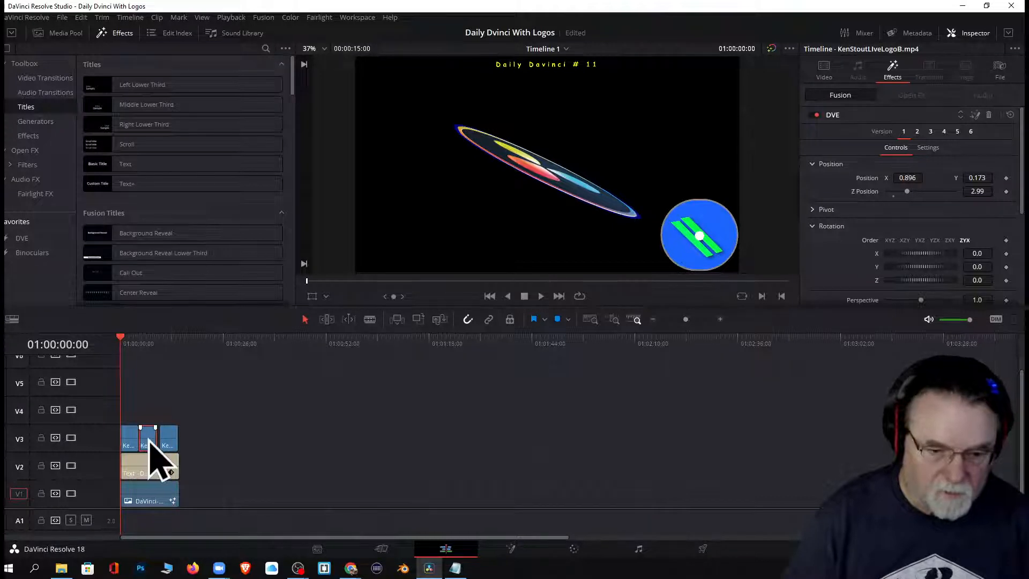
{"action": "left_click_drag", "start_coordinate": [149, 439], "coordinate": [403, 463]}
{"action": "left_click", "coordinate": [410, 339]}
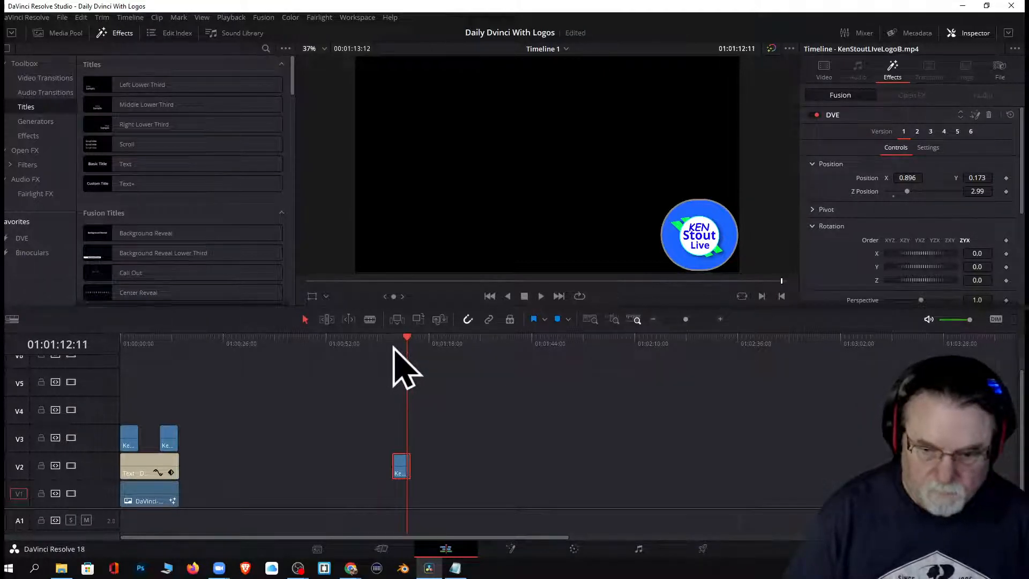
{"action": "right_click", "coordinate": [403, 470]}
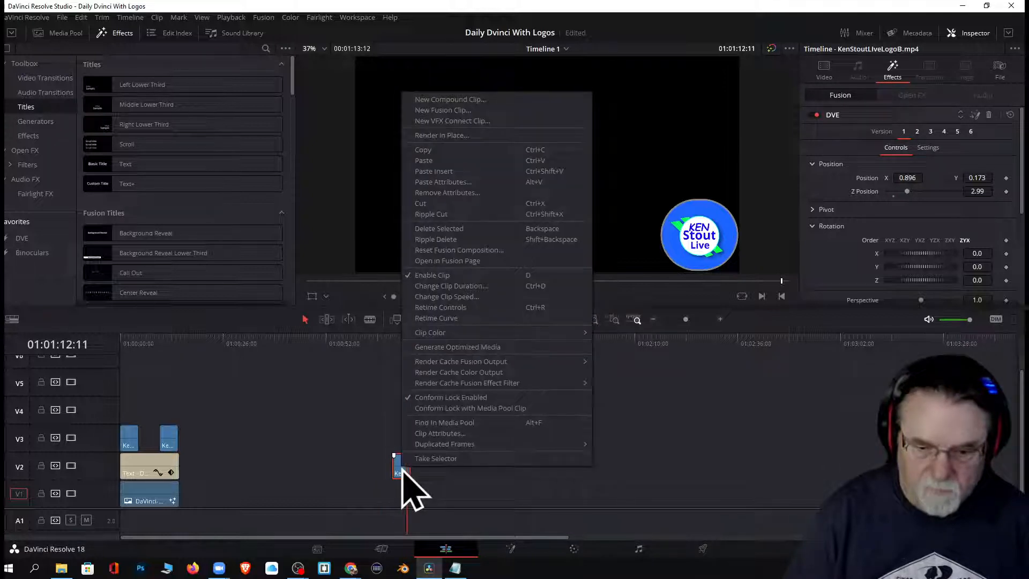
{"action": "left_click", "coordinate": [444, 184]}
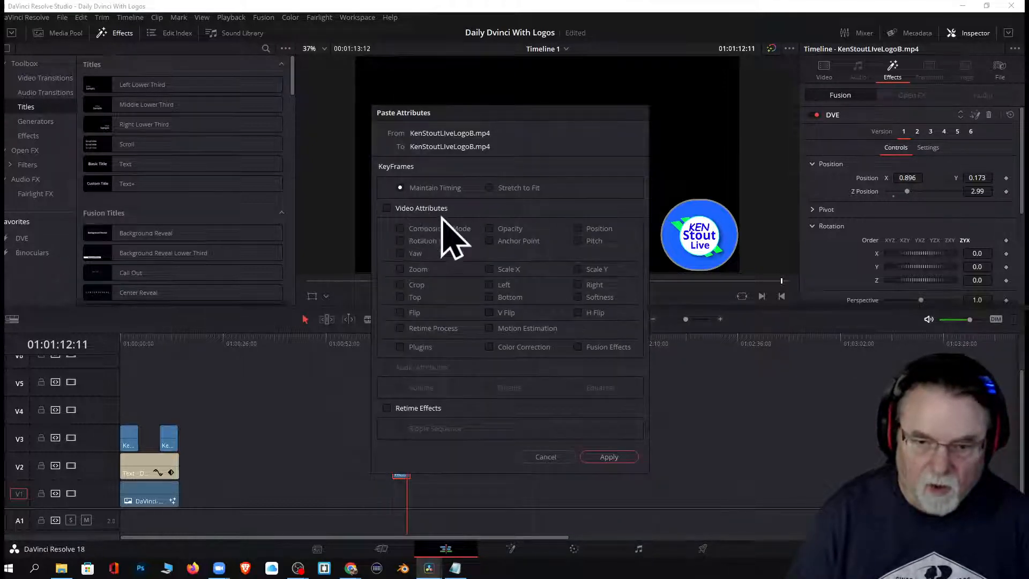
{"action": "left_click", "coordinate": [388, 208]}
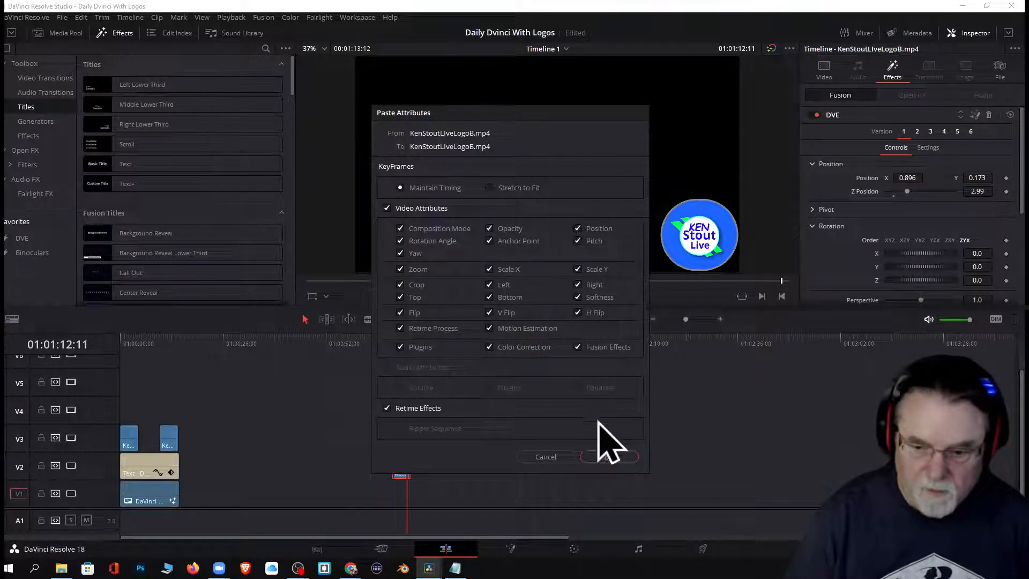
{"action": "left_click", "coordinate": [610, 457]}
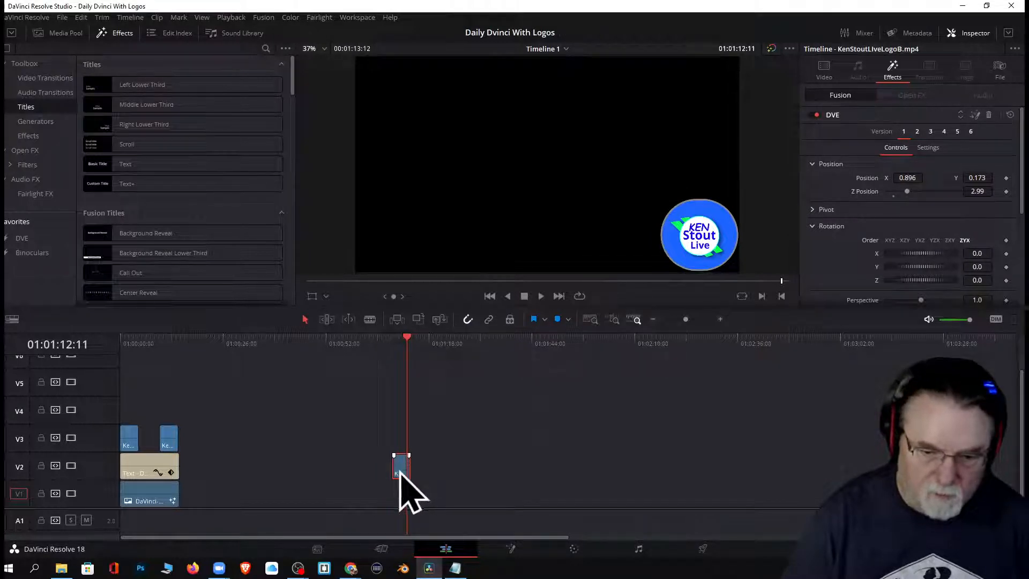
Move the logo clip back into the gap between the two V3 clips and play the timeline from the start
{"action": "left_click_drag", "start_coordinate": [400, 471], "coordinate": [151, 437]}
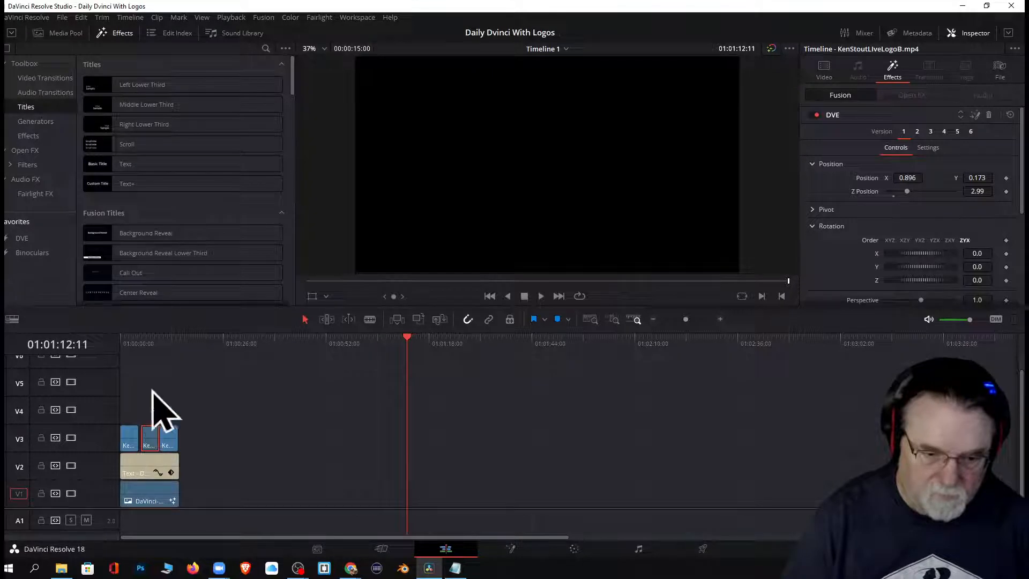
{"action": "left_click", "coordinate": [121, 341]}
{"action": "key", "text": "space"}
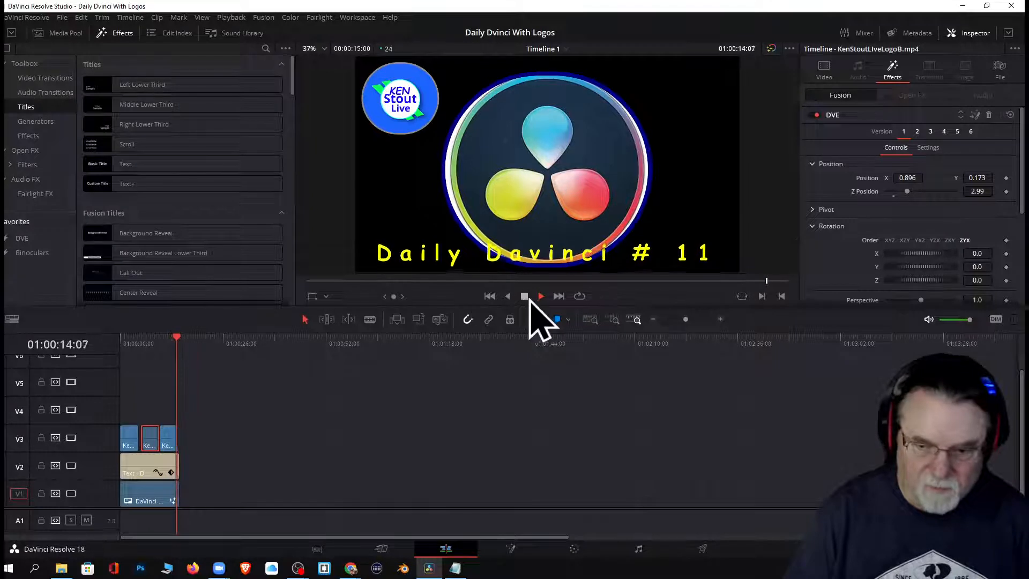
Delete the middle logo clip from track V3
{"action": "key", "text": "Delete"}
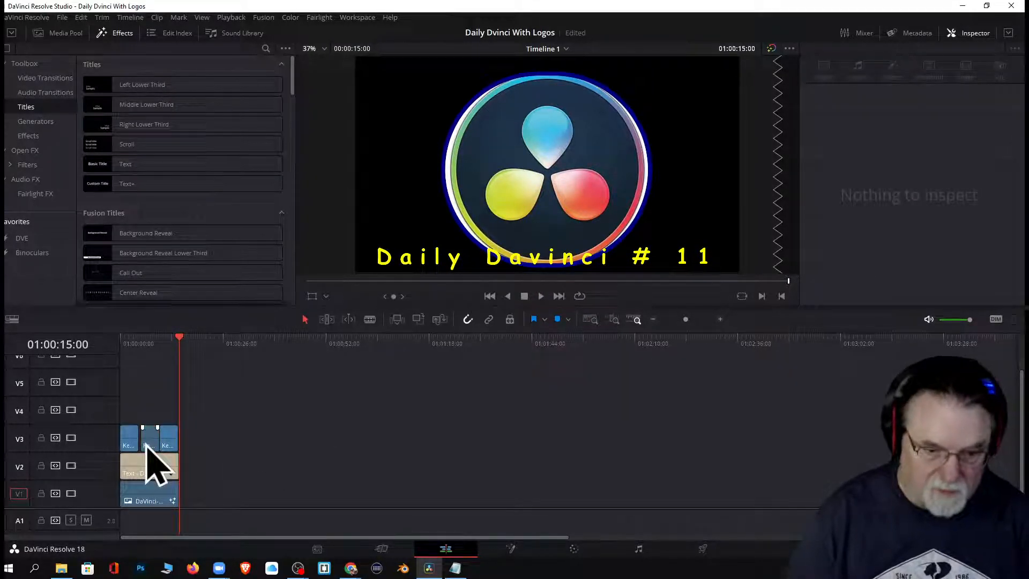
{"action": "left_click", "coordinate": [153, 441]}
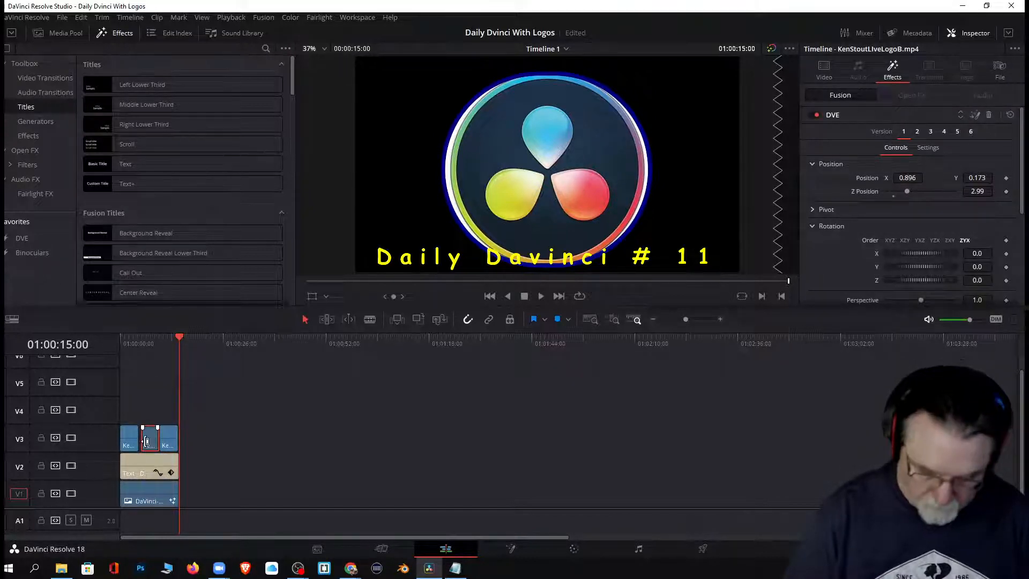
{"action": "key", "text": "BackSpace"}
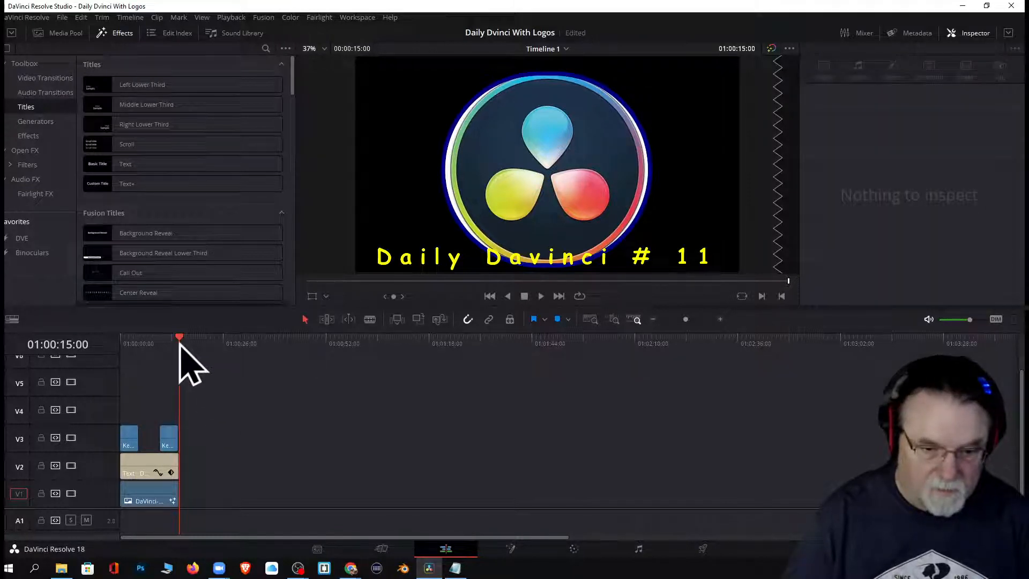
Return to the start of the timeline and select the DaVinci logo clip on V1 to show its DVE controls
{"action": "left_click_drag", "start_coordinate": [179, 344], "coordinate": [119, 348]}
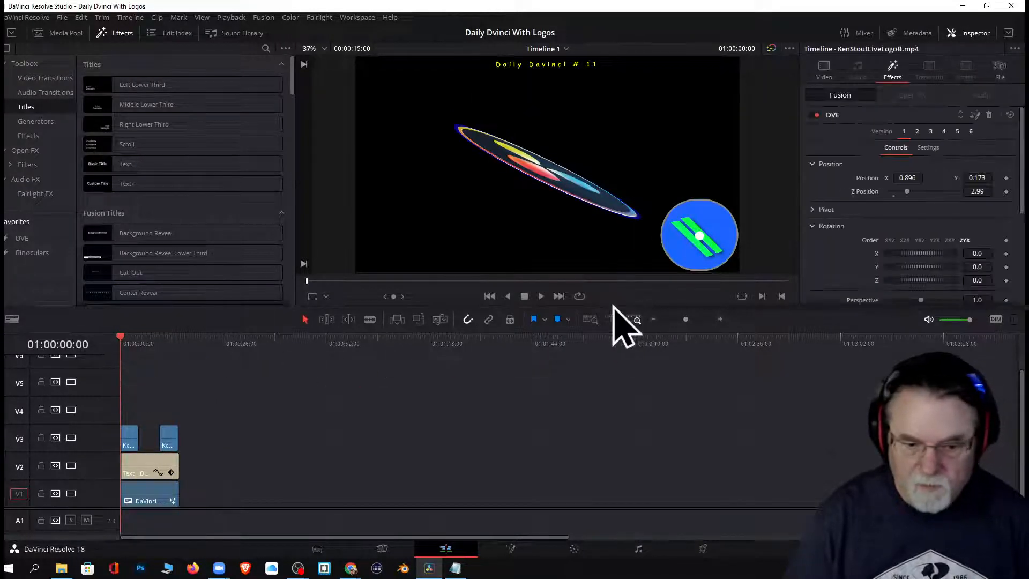
{"action": "left_click", "coordinate": [145, 501]}
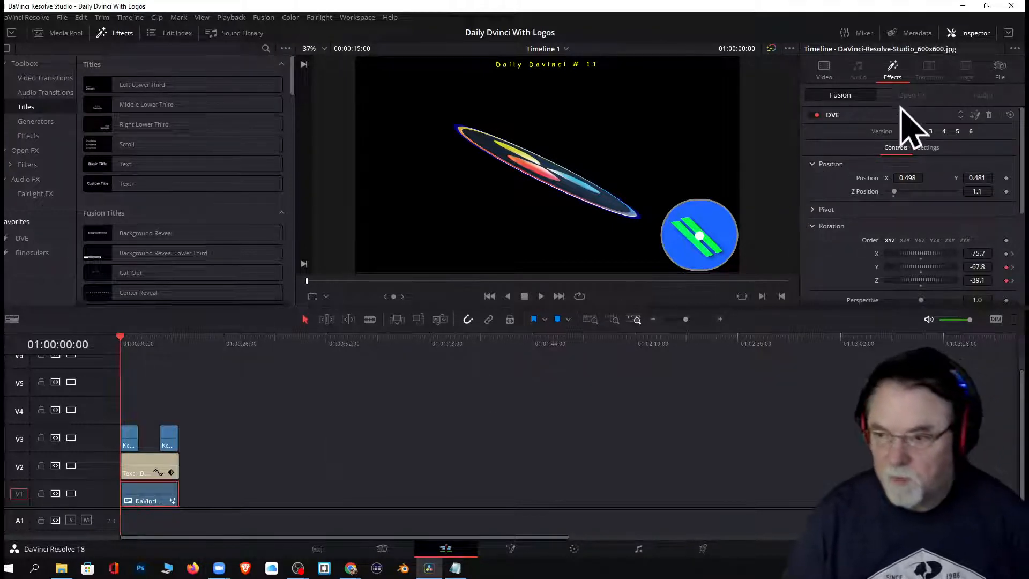
Open the DaVinci logo's DVE composition in Fusion and save the project as "Daily Dvinci With Logos copy"
{"action": "left_click", "coordinate": [975, 114]}
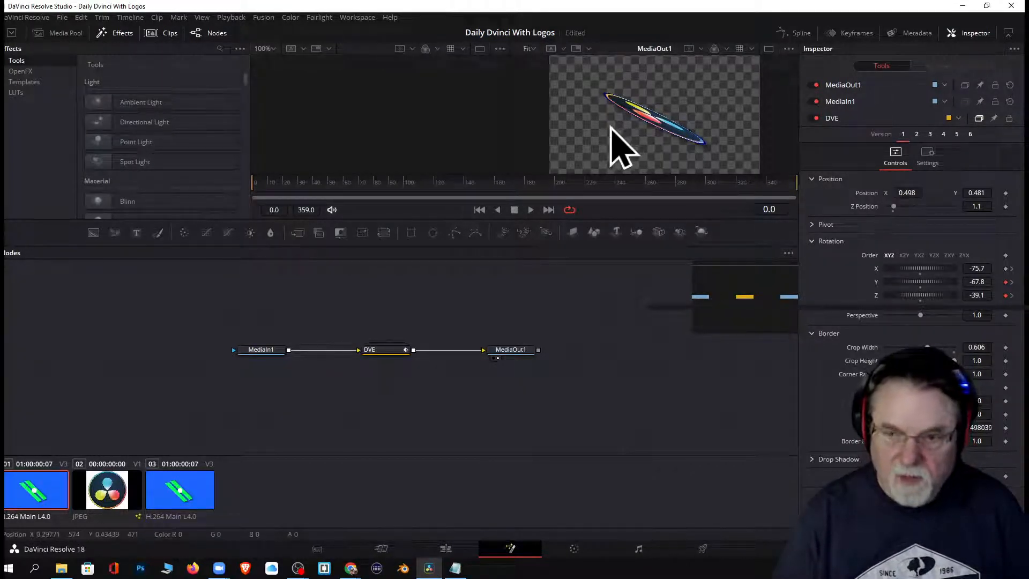
{"action": "left_click", "coordinate": [63, 19]}
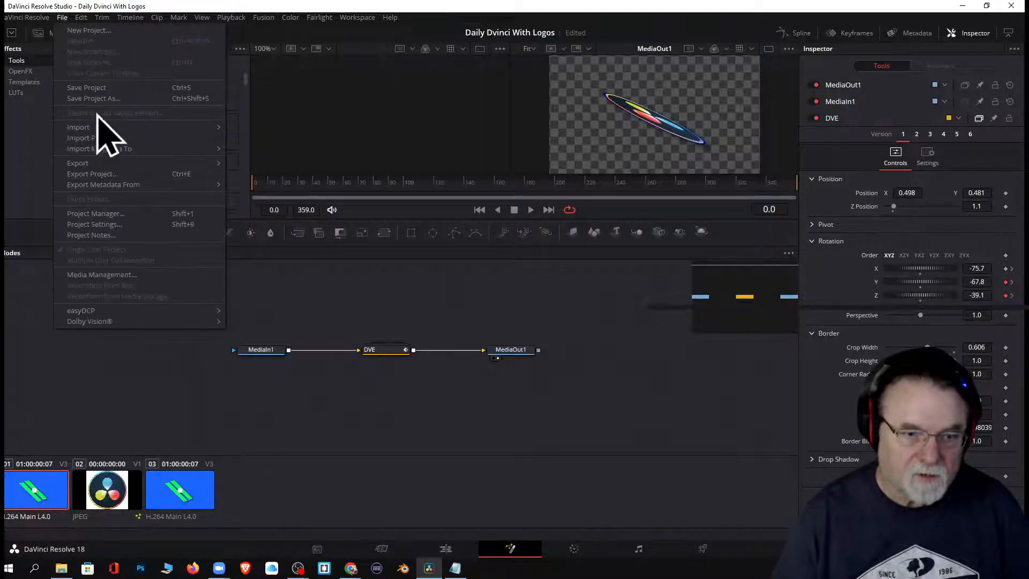
{"action": "left_click", "coordinate": [96, 98]}
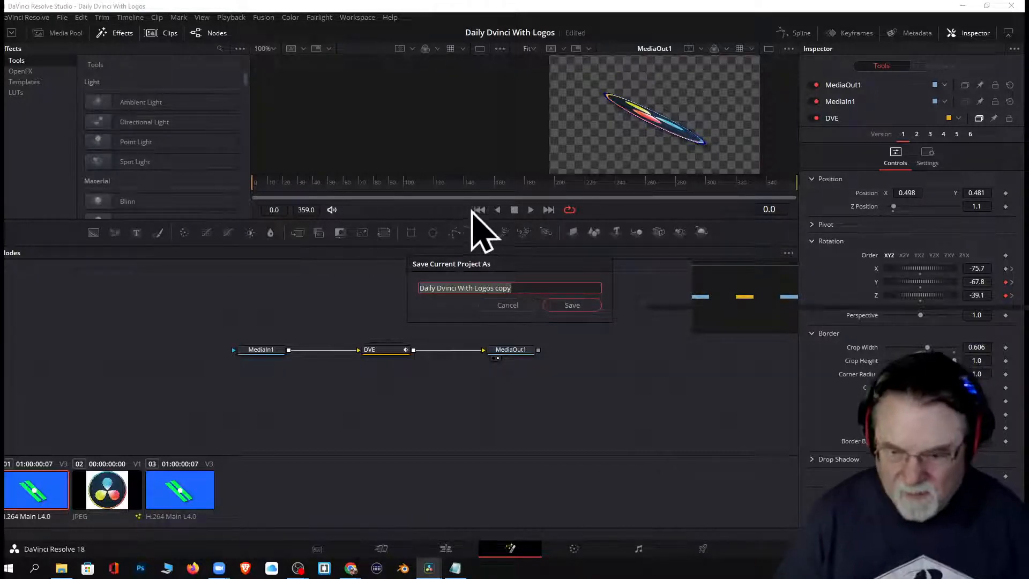
{"action": "left_click", "coordinate": [571, 306]}
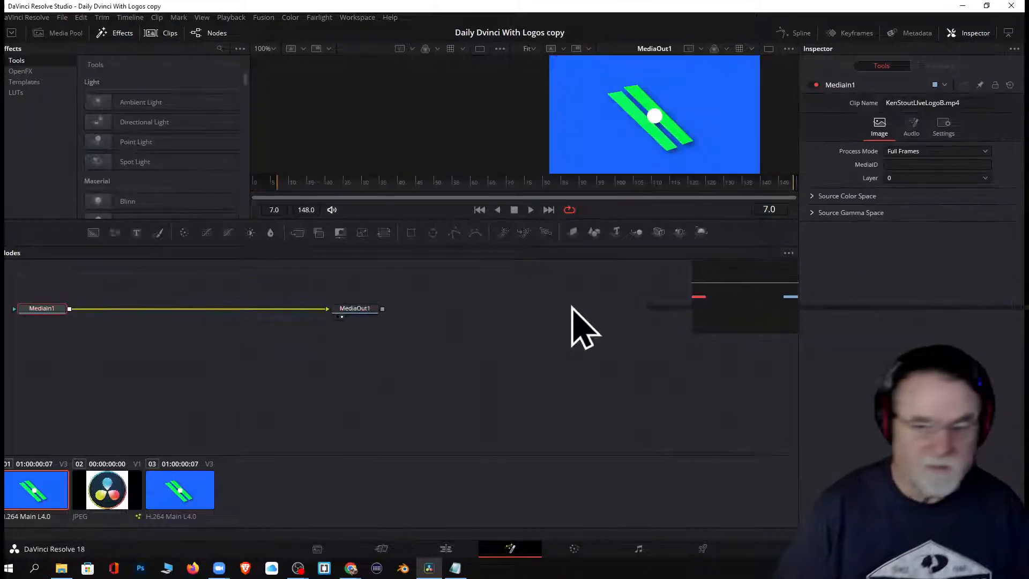
Close the "Daily Dvinci With Logos copy" project in the Project Manager and reopen it
{"action": "left_click", "coordinate": [62, 18]}
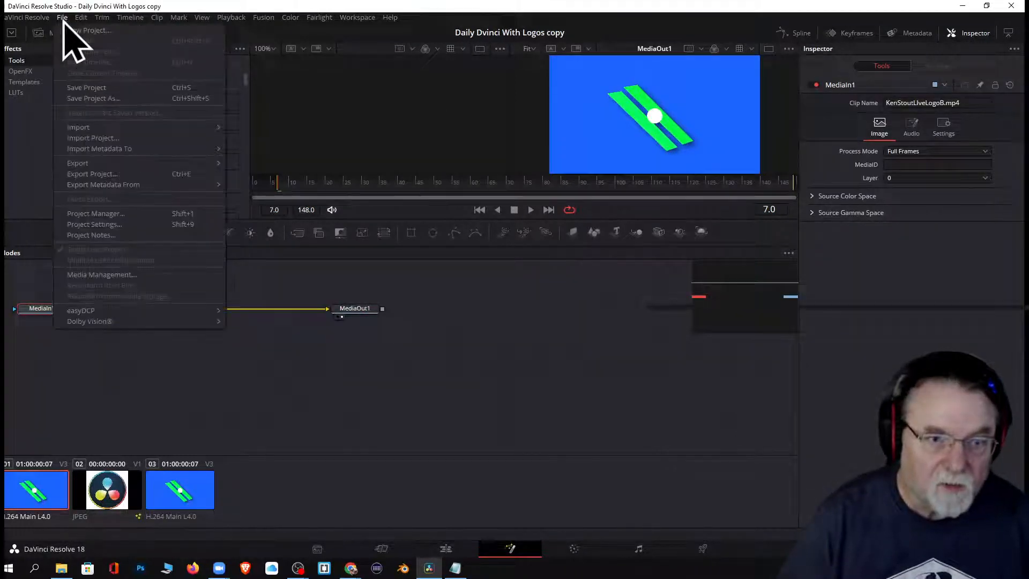
{"action": "left_click", "coordinate": [96, 214]}
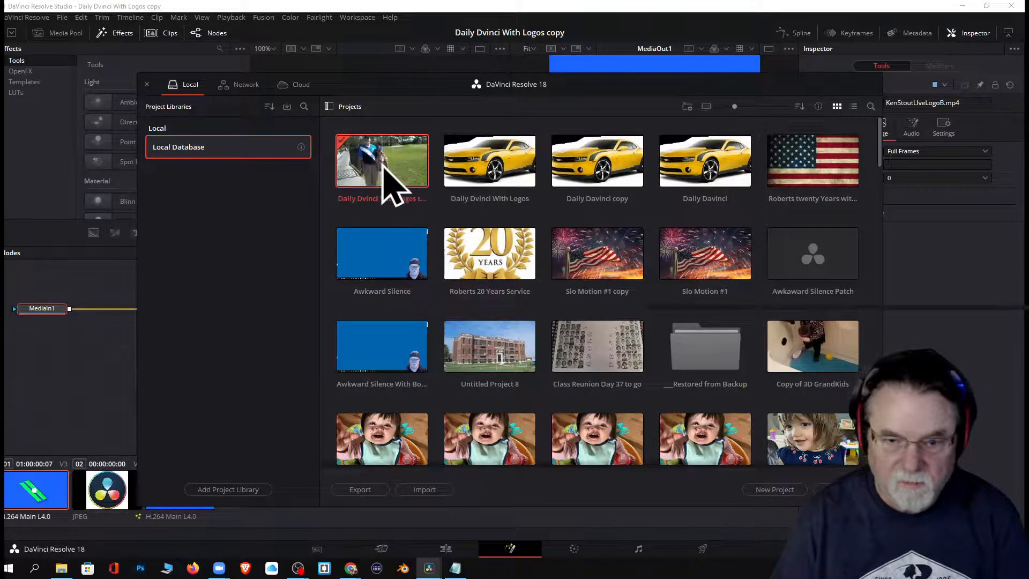
{"action": "double_click", "coordinate": [382, 165]}
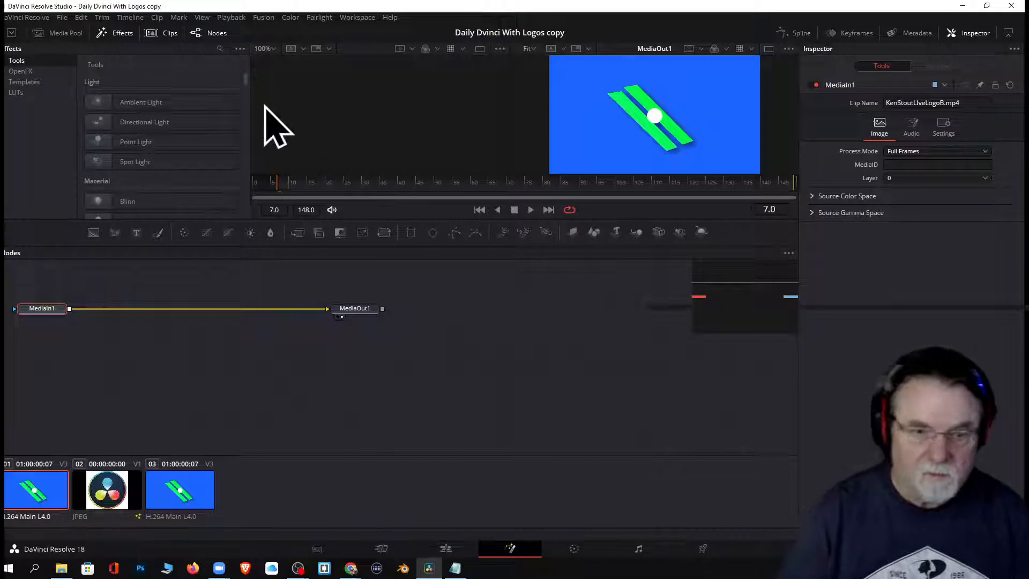
{"action": "left_click", "coordinate": [63, 18]}
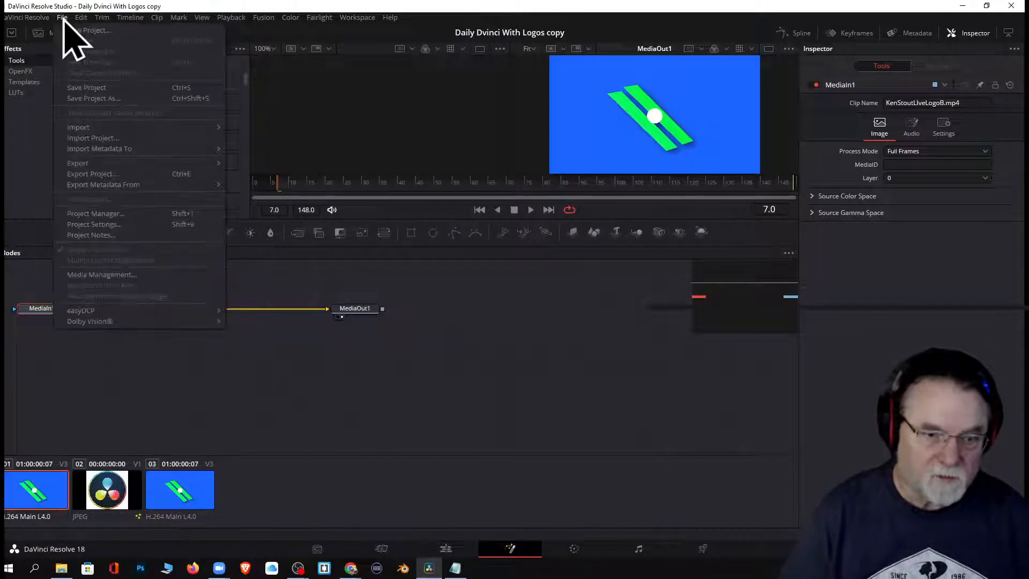
{"action": "left_click", "coordinate": [95, 213]}
{"action": "right_click", "coordinate": [395, 169]}
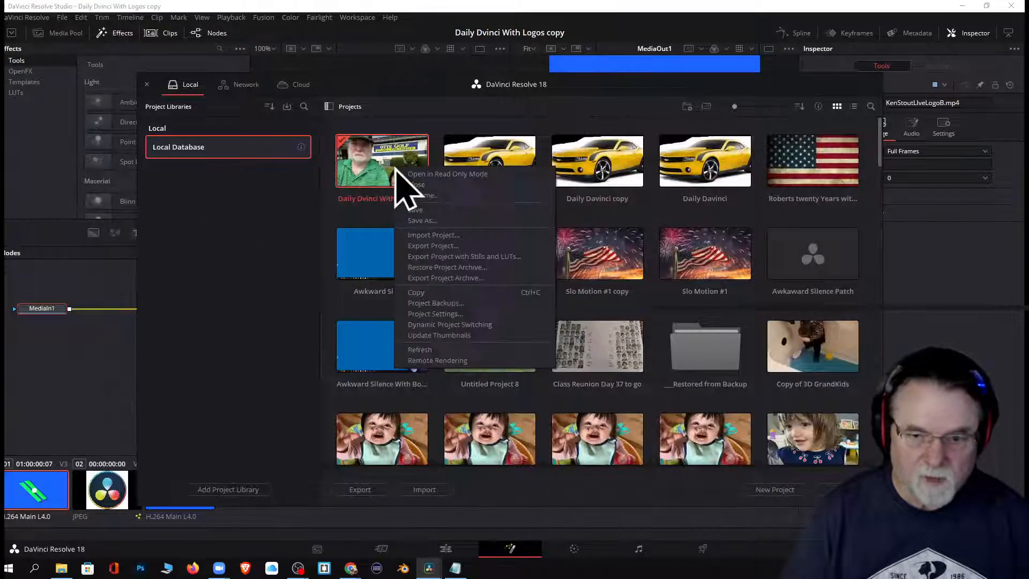
{"action": "left_click", "coordinate": [420, 186]}
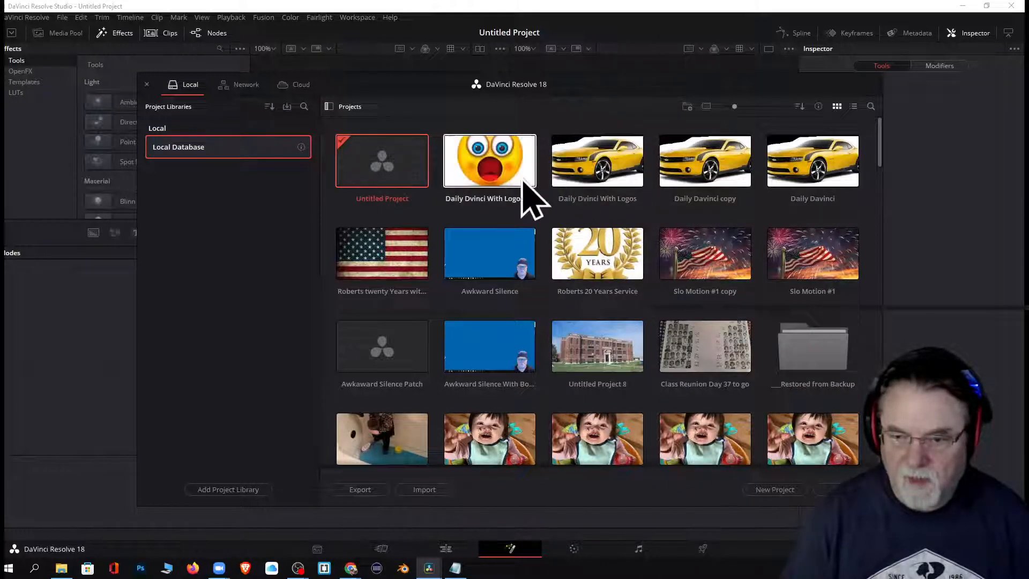
{"action": "double_click", "coordinate": [494, 163]}
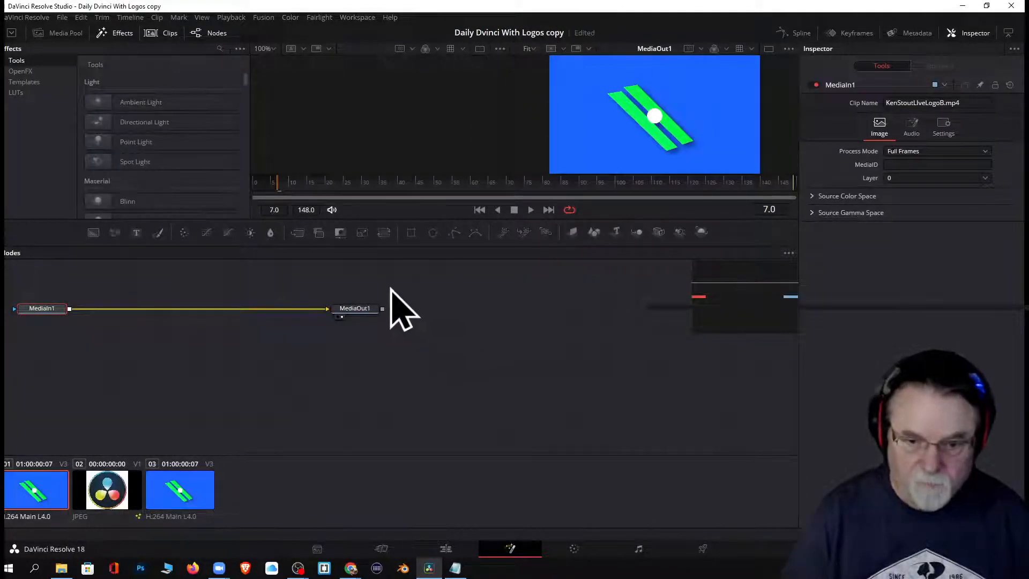
Open the blue-and-green logo clip's DVE composition in Fusion, spread out its MediaIn1 and DVE nodes, and scrub through the clip
{"action": "left_click", "coordinate": [444, 549]}
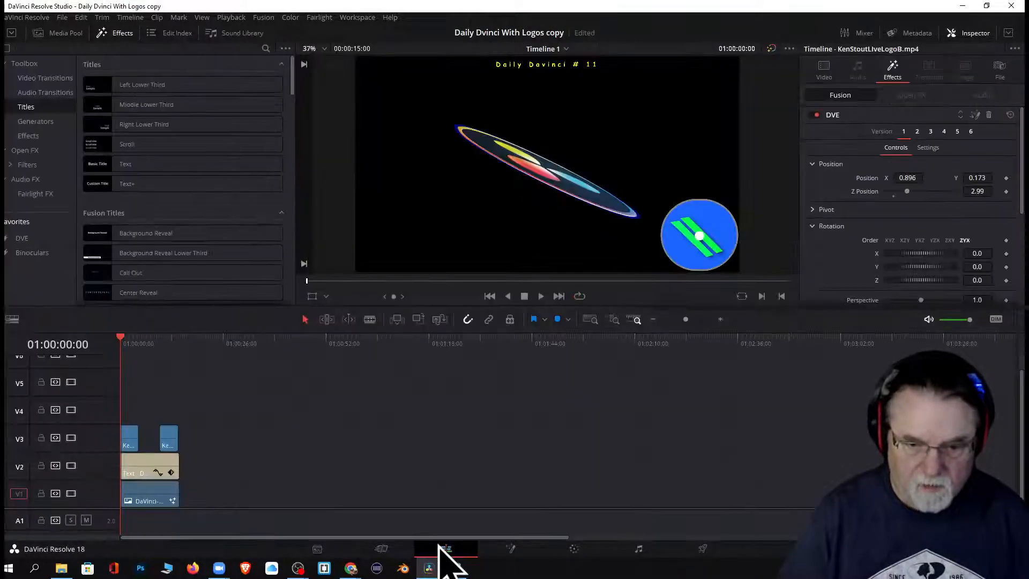
{"action": "left_click", "coordinate": [975, 115]}
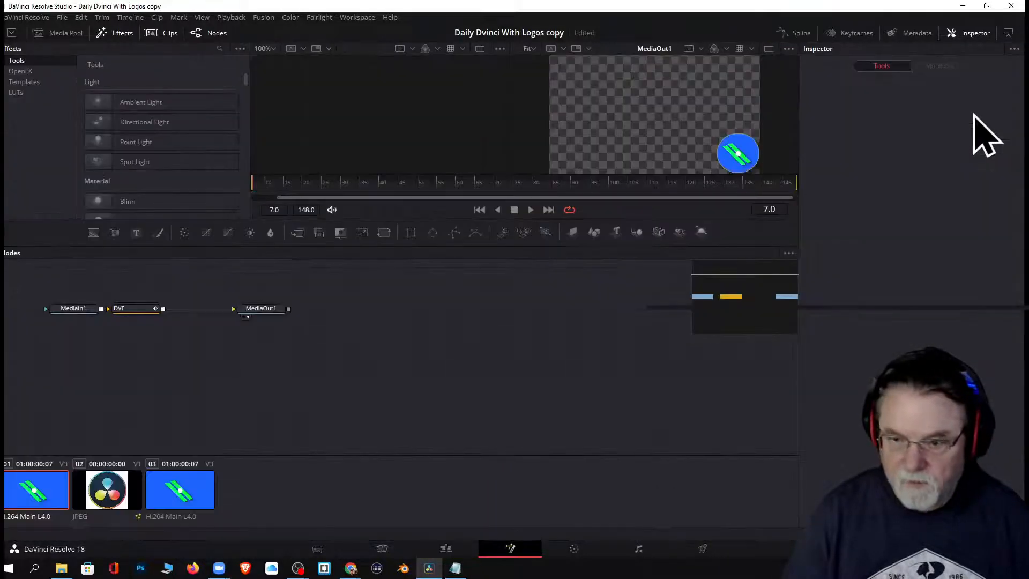
{"action": "left_click_drag", "start_coordinate": [70, 280], "coordinate": [126, 376]}
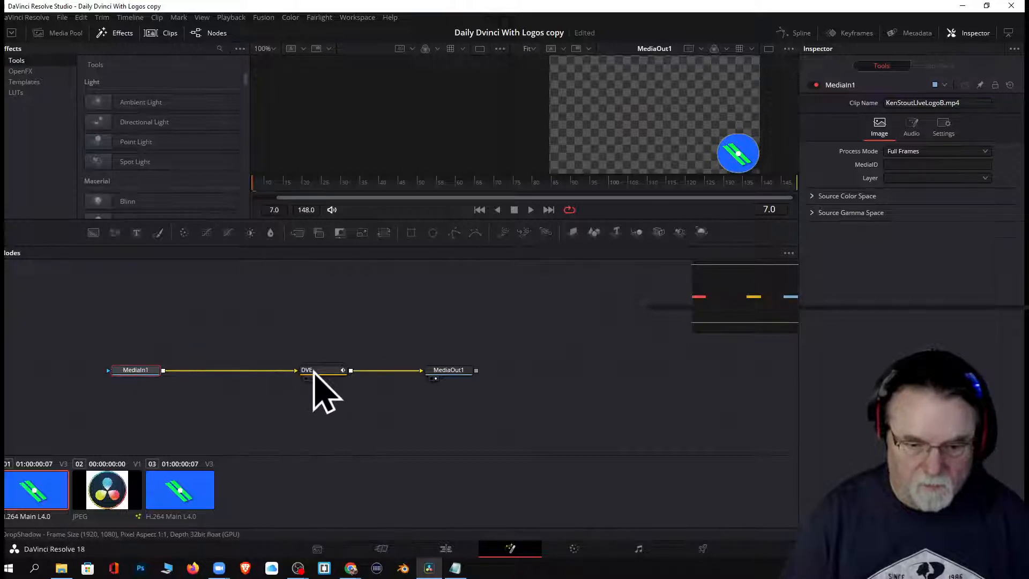
{"action": "left_click_drag", "start_coordinate": [310, 372], "coordinate": [280, 373]}
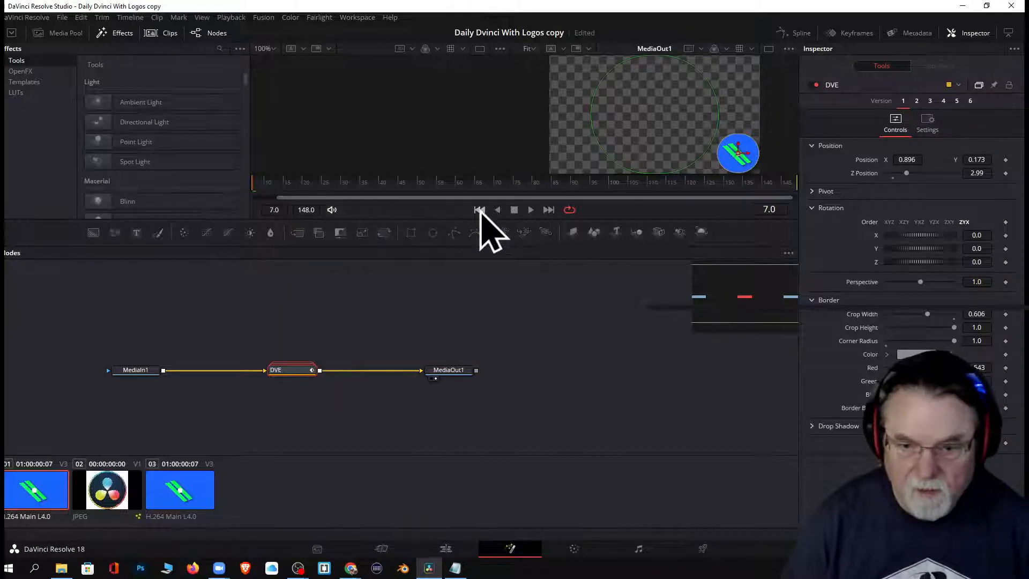
{"action": "left_click_drag", "start_coordinate": [265, 184], "coordinate": [530, 193]}
{"action": "left_click", "coordinate": [334, 196]}
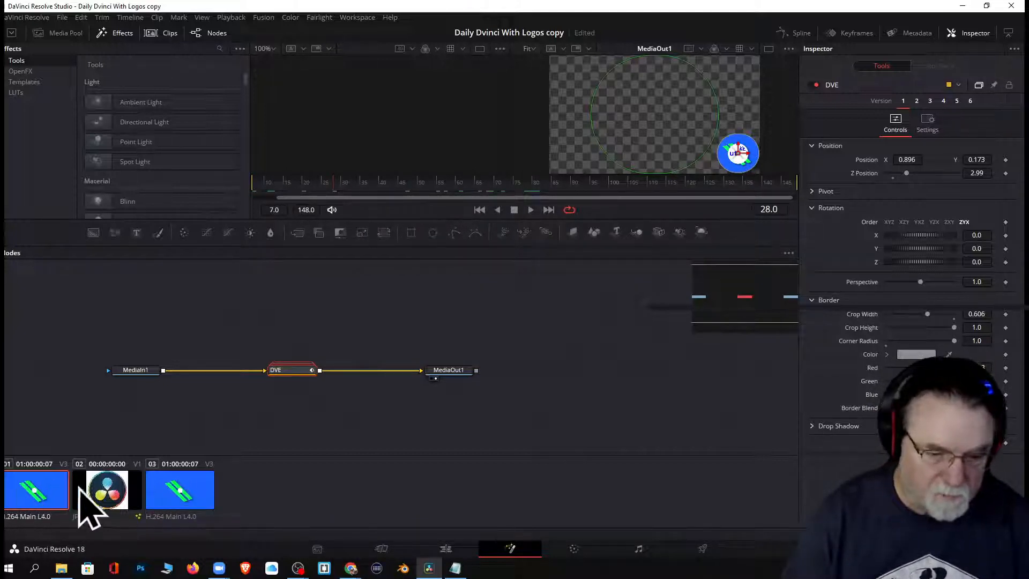
Switch the Fusion view to the DaVinci logo clip and scrub its frames back to the beginning
{"action": "left_click", "coordinate": [101, 497]}
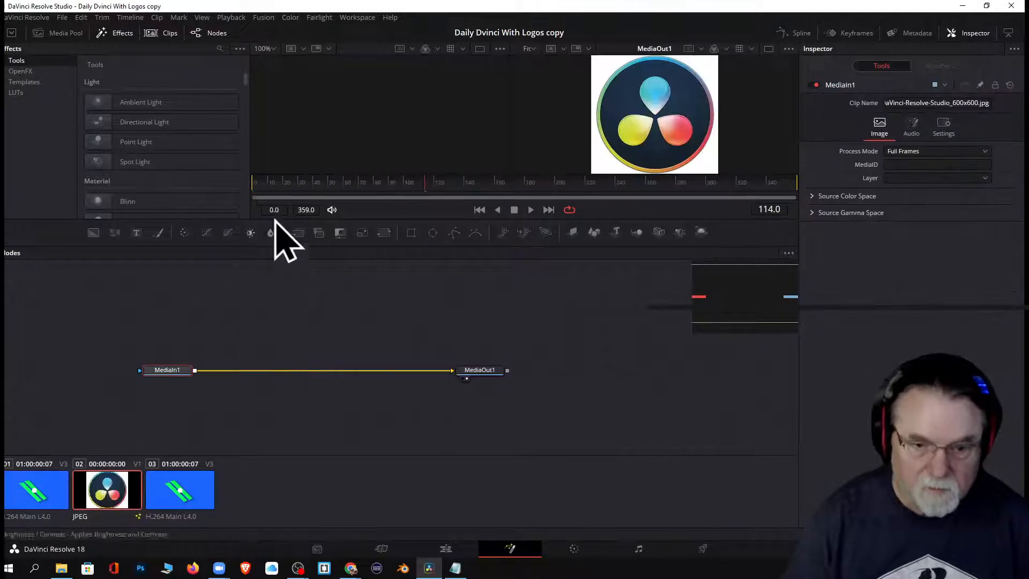
{"action": "left_click", "coordinate": [590, 193]}
{"action": "left_click_drag", "start_coordinate": [590, 191], "coordinate": [256, 207]}
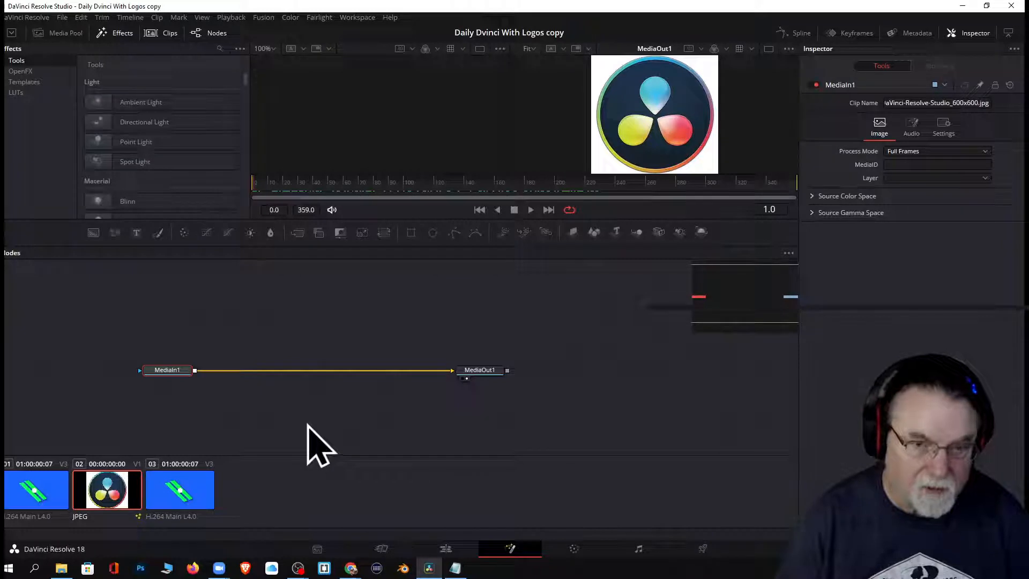
Return to the edit timeline, select the DaVinci logo clip on V1, and disable video tracks V2 and V3
{"action": "left_click", "coordinate": [445, 548]}
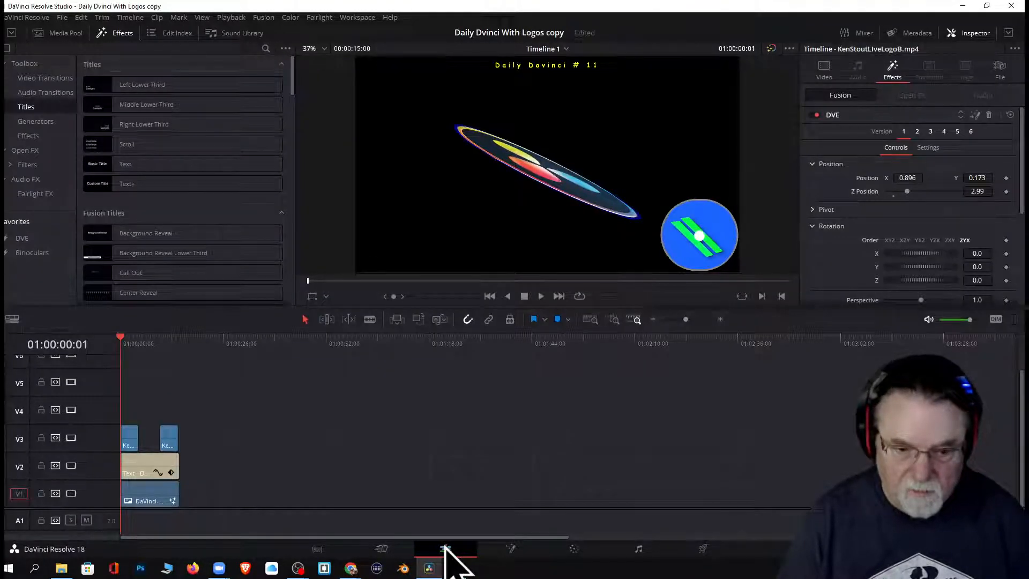
{"action": "left_click", "coordinate": [146, 499]}
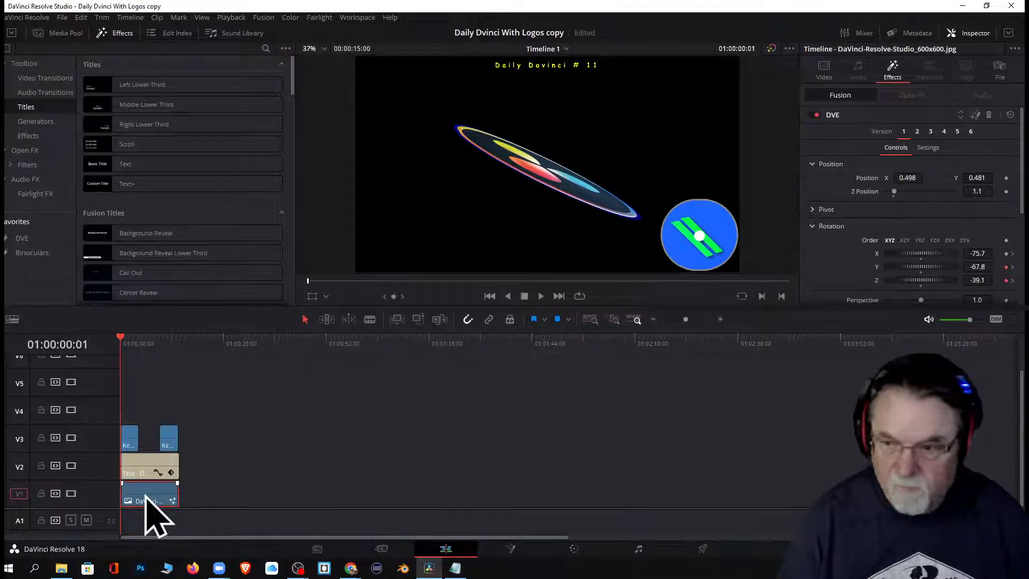
{"action": "left_click", "coordinate": [71, 465]}
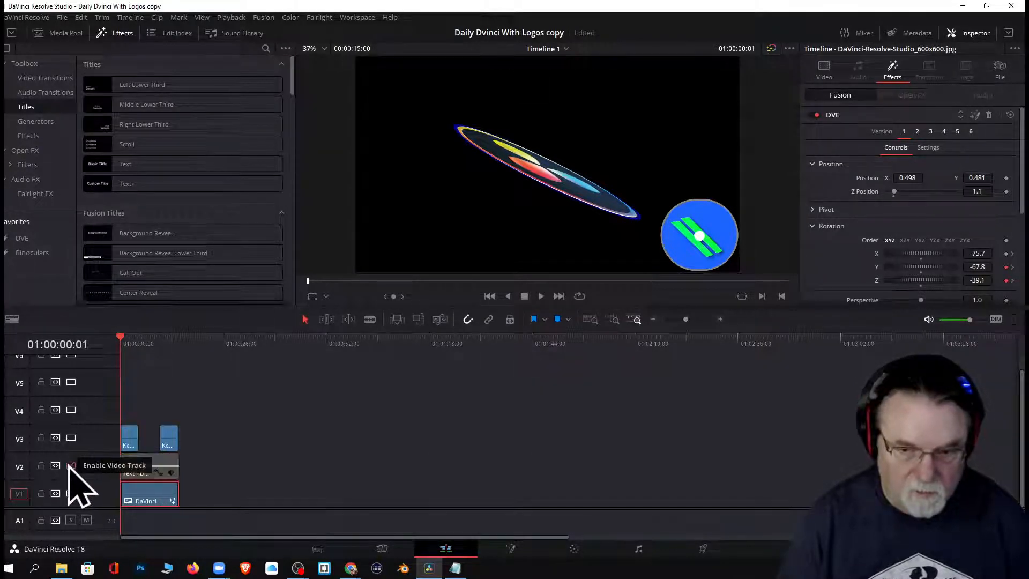
{"action": "left_click", "coordinate": [70, 437]}
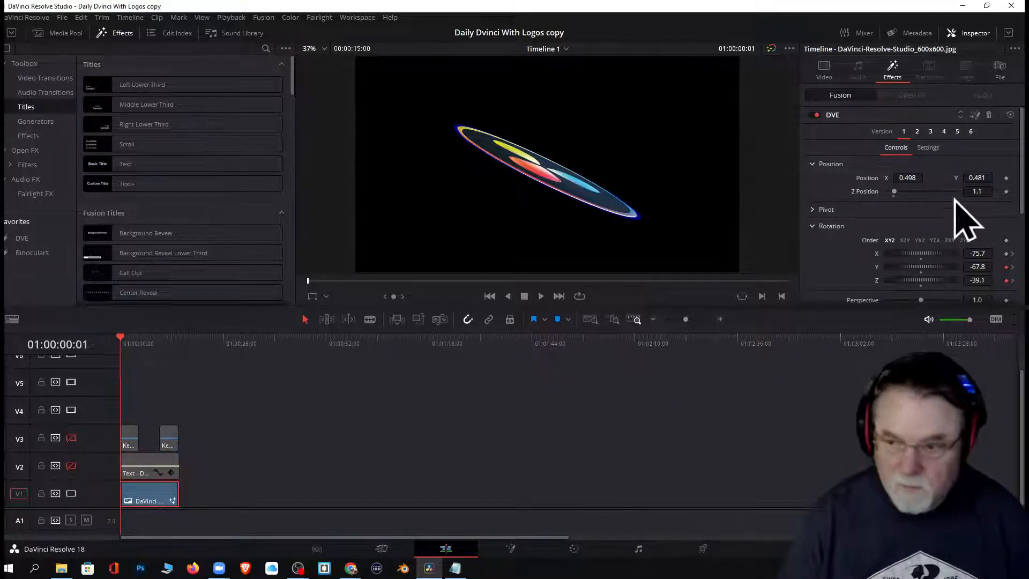
Open the DaVinci logo's DVE node in Fusion and set its X rotation to -506.1 at frame 1
{"action": "left_click", "coordinate": [975, 114]}
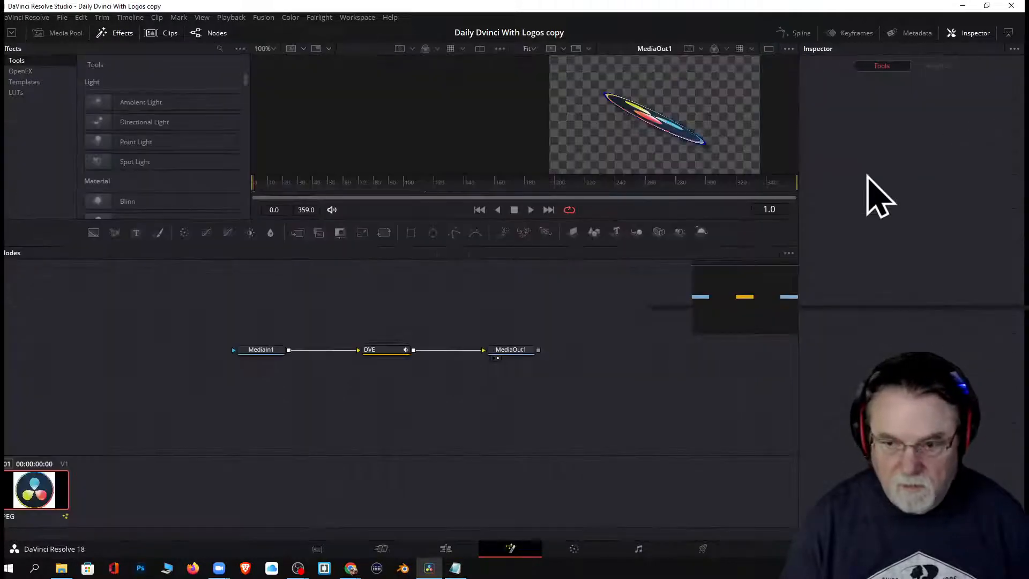
{"action": "left_click", "coordinate": [387, 355]}
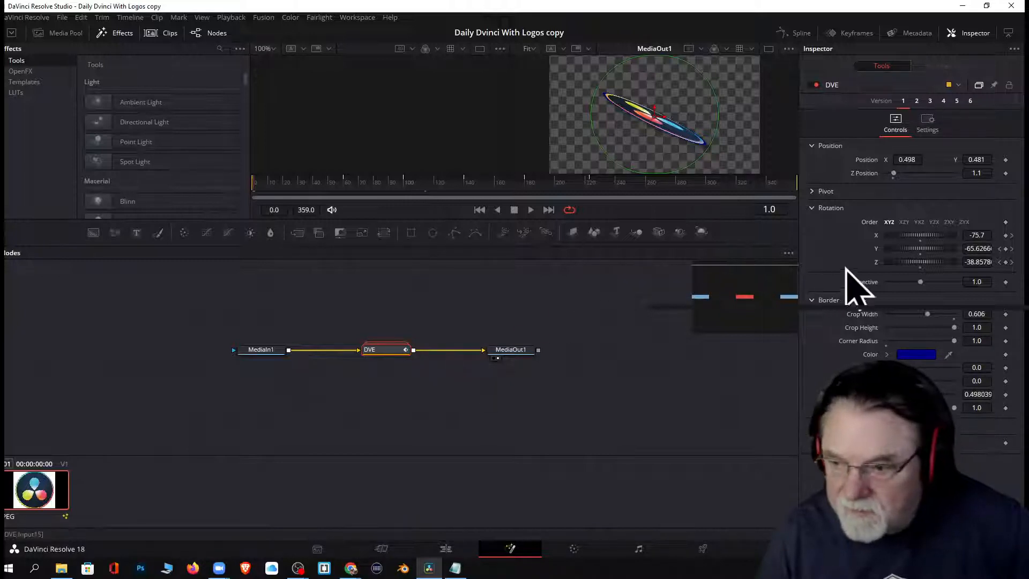
{"action": "left_click_drag", "start_coordinate": [924, 236], "coordinate": [836, 249]}
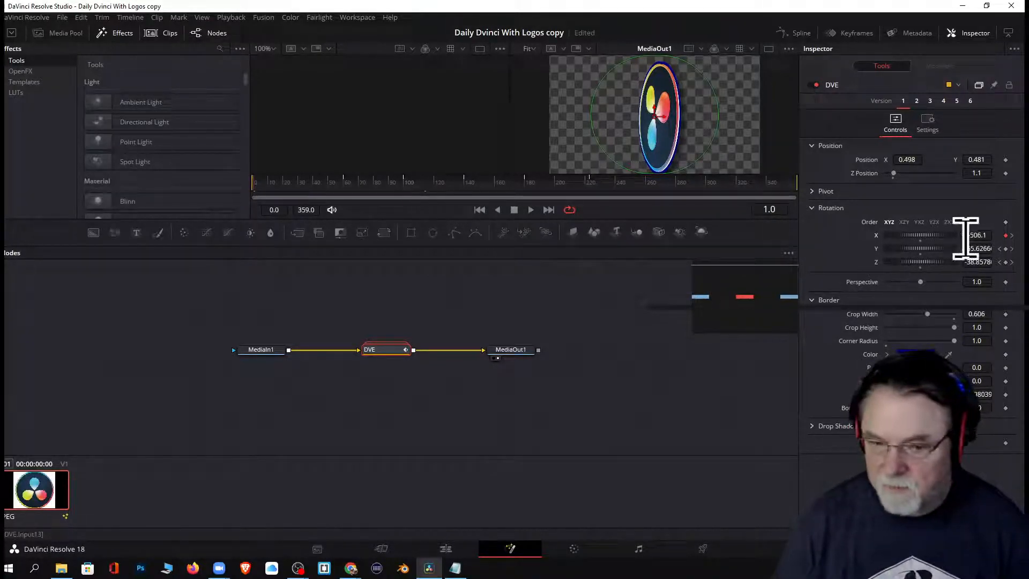
Step through the DVE's X rotation keyframes from the start of the clip and remove them
{"action": "left_click", "coordinate": [480, 210]}
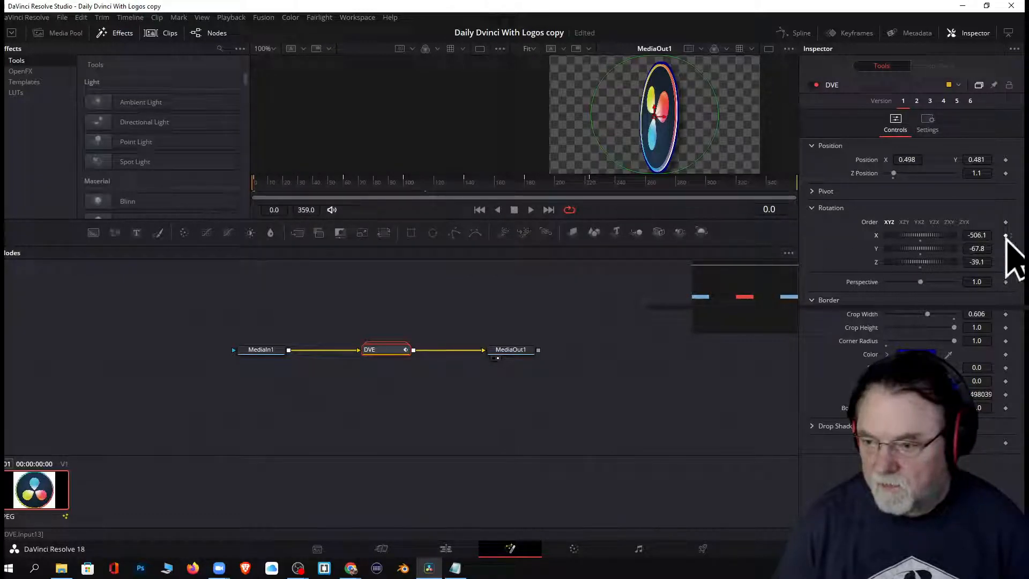
{"action": "left_click", "coordinate": [1012, 236]}
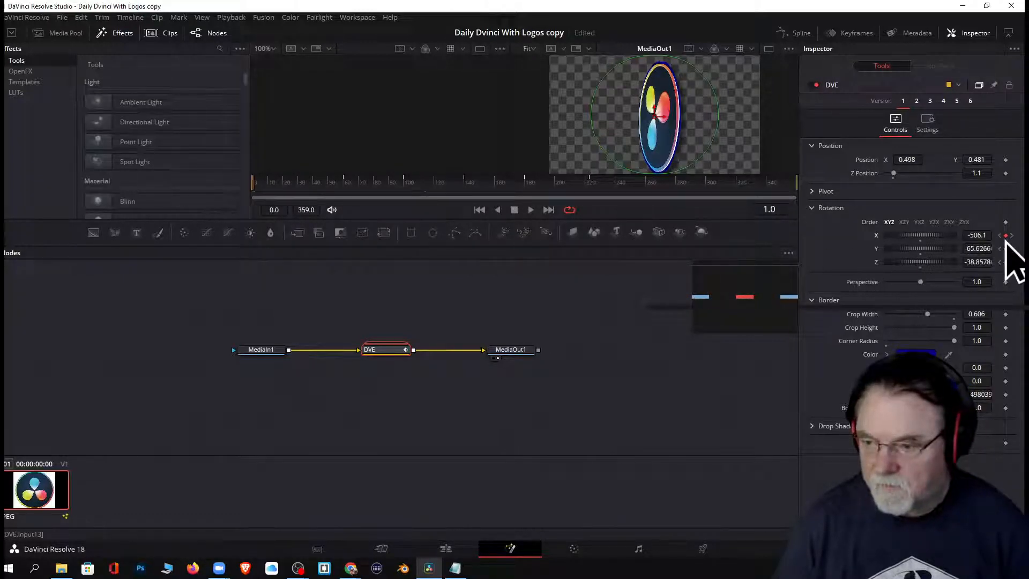
{"action": "left_click", "coordinate": [1006, 235]}
{"action": "left_click", "coordinate": [1012, 236]}
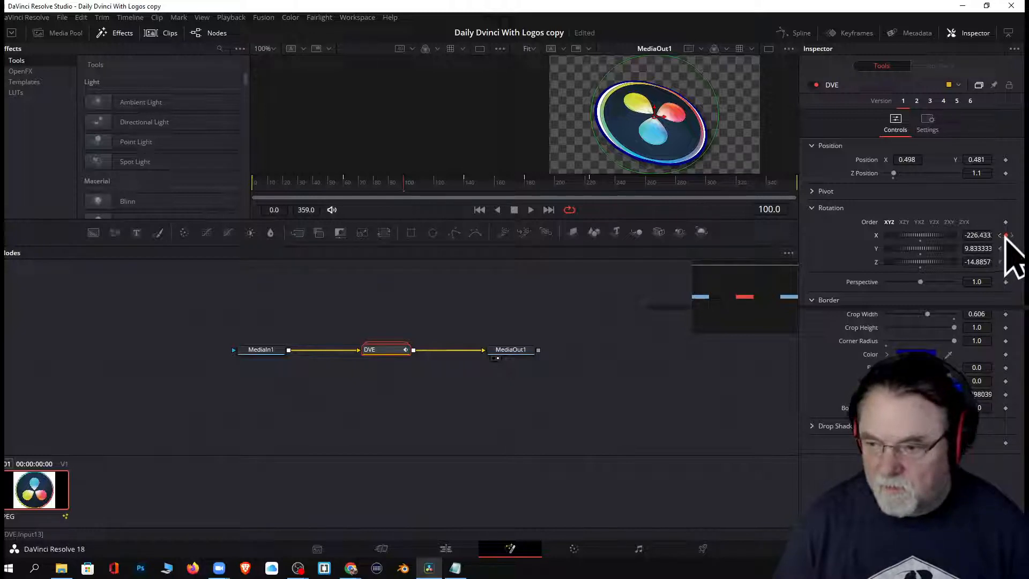
{"action": "key", "text": "Return"}
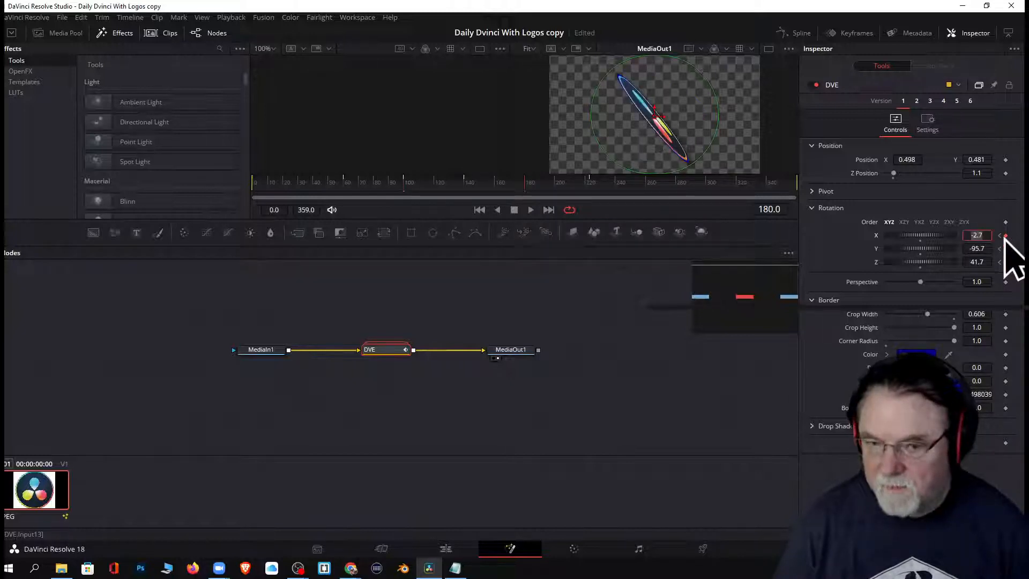
{"action": "left_click", "coordinate": [1000, 235]}
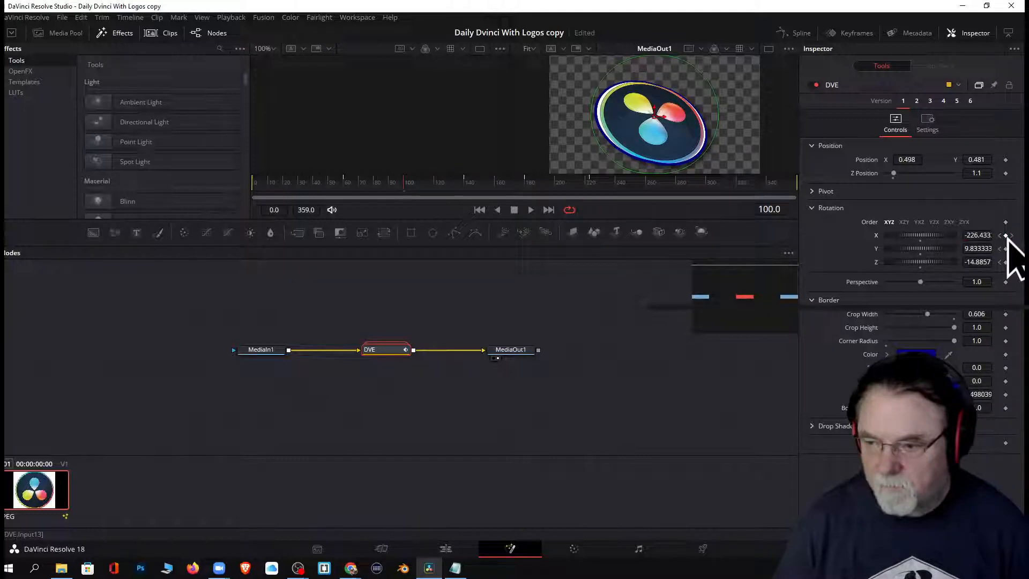
{"action": "left_click", "coordinate": [1000, 236]}
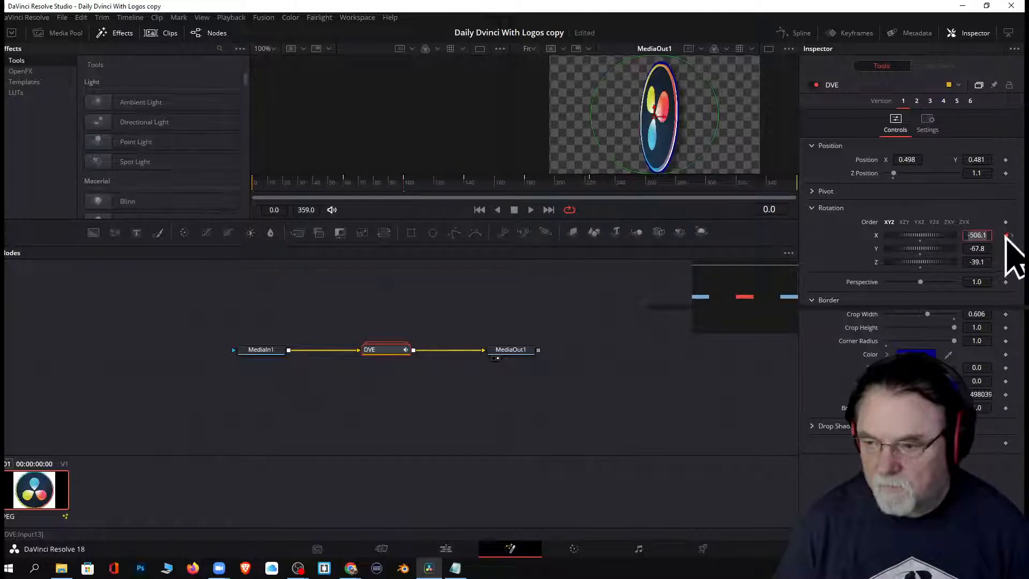
{"action": "left_click", "coordinate": [1006, 236]}
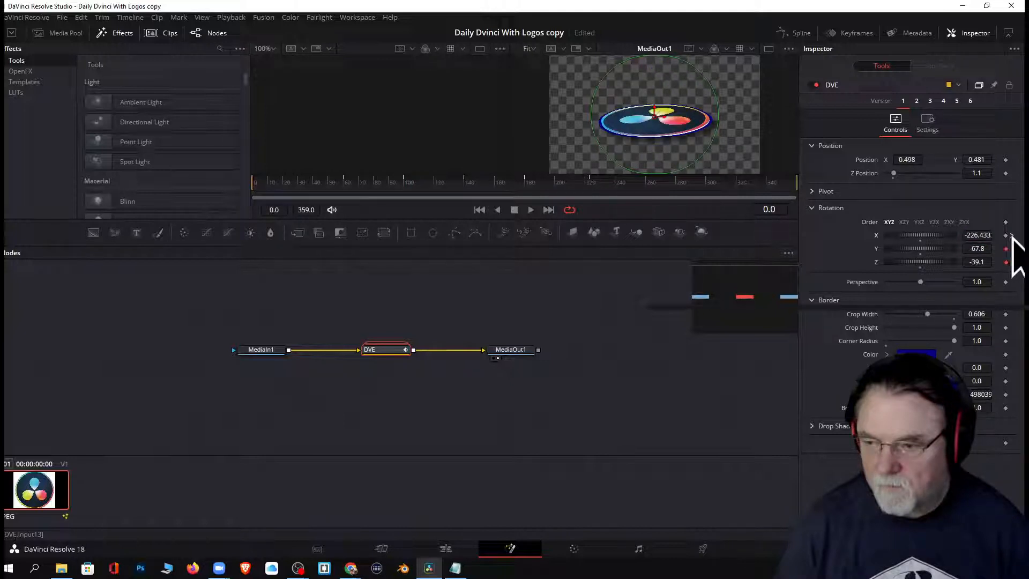
{"action": "left_click", "coordinate": [1012, 235]}
{"action": "left_click", "coordinate": [1006, 236]}
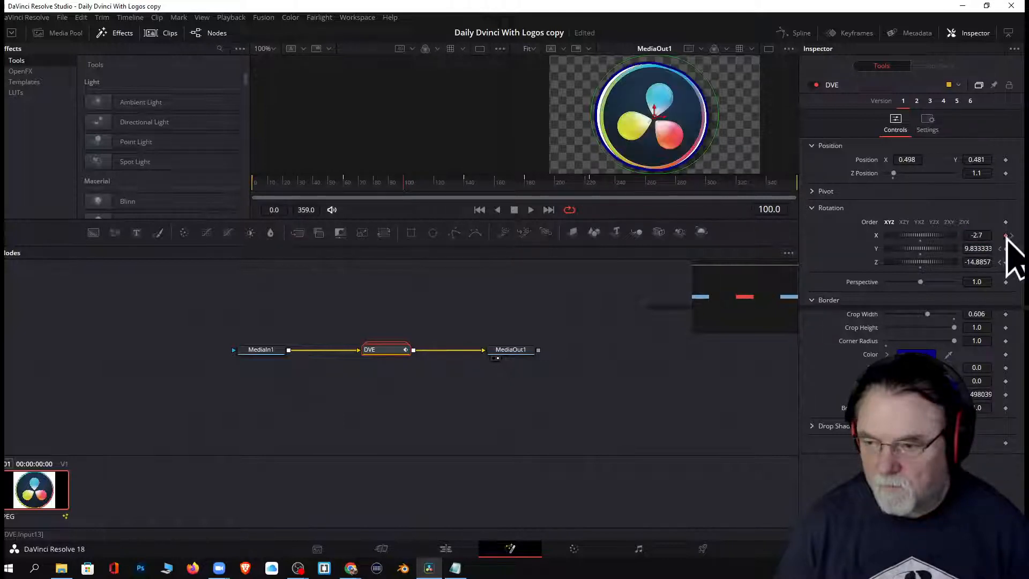
{"action": "left_click", "coordinate": [1012, 235]}
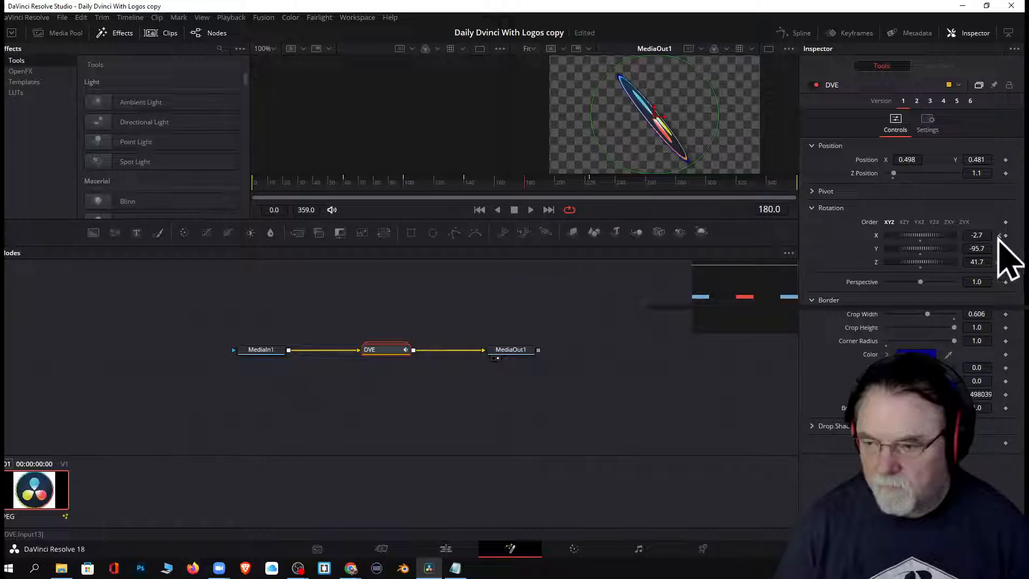
{"action": "left_click", "coordinate": [999, 236]}
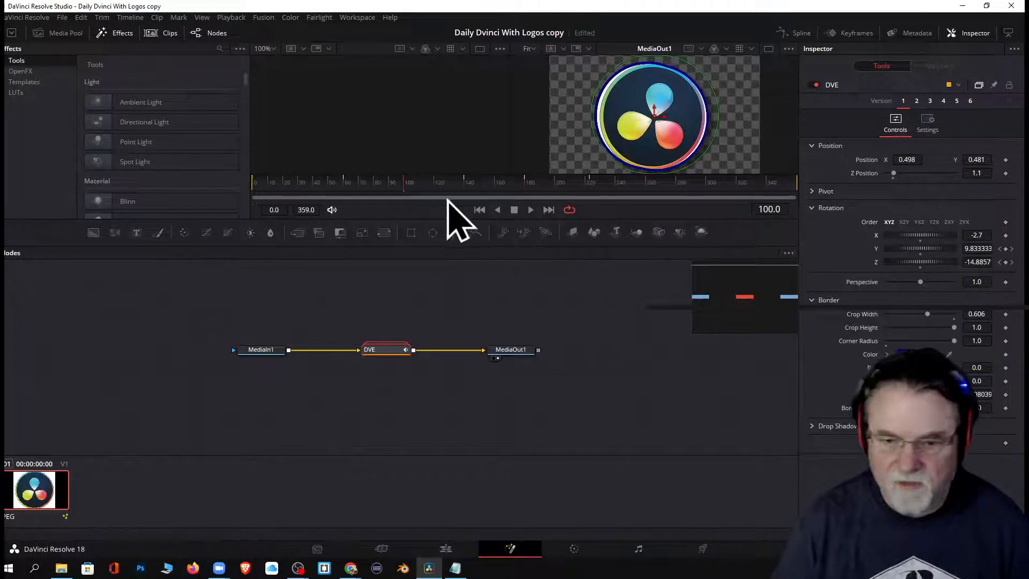
Step through the DVE's Y rotation keyframes from the start of the clip and remove them
{"action": "left_click", "coordinate": [259, 183]}
{"action": "mouse_move", "coordinate": [258, 184]}
{"action": "left_mouse_down"}
{"action": "mouse_move", "coordinate": [363, 202]}
{"action": "mouse_move", "coordinate": [756, 227]}
{"action": "mouse_move", "coordinate": [261, 201]}
{"action": "left_mouse_up"}
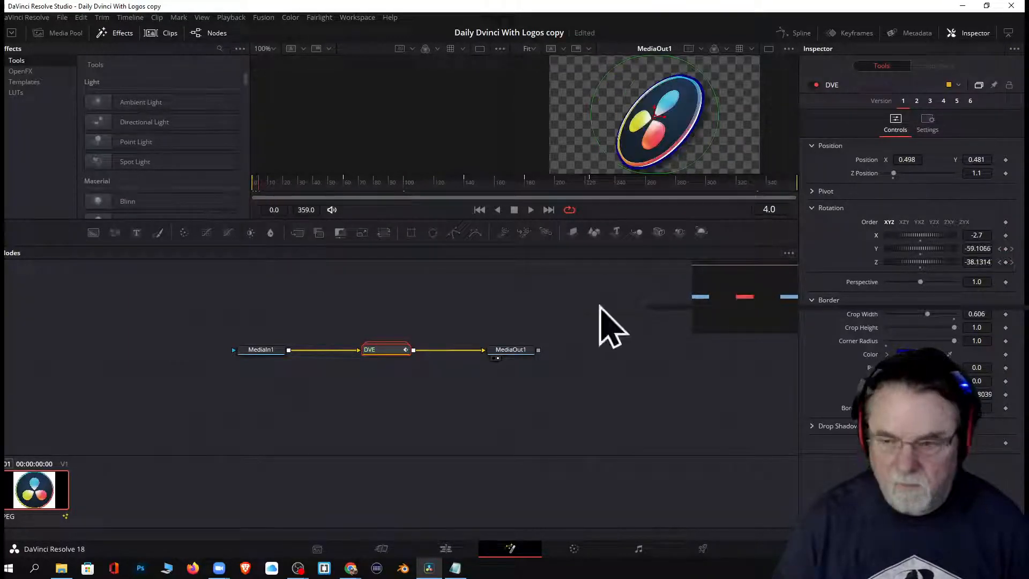
{"action": "left_click", "coordinate": [1011, 248]}
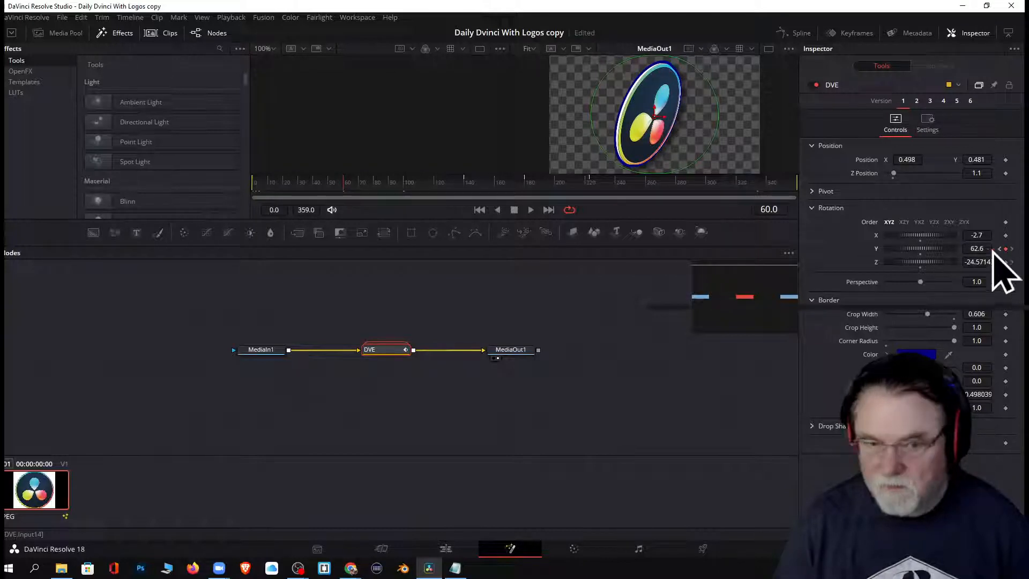
{"action": "left_click", "coordinate": [480, 209]}
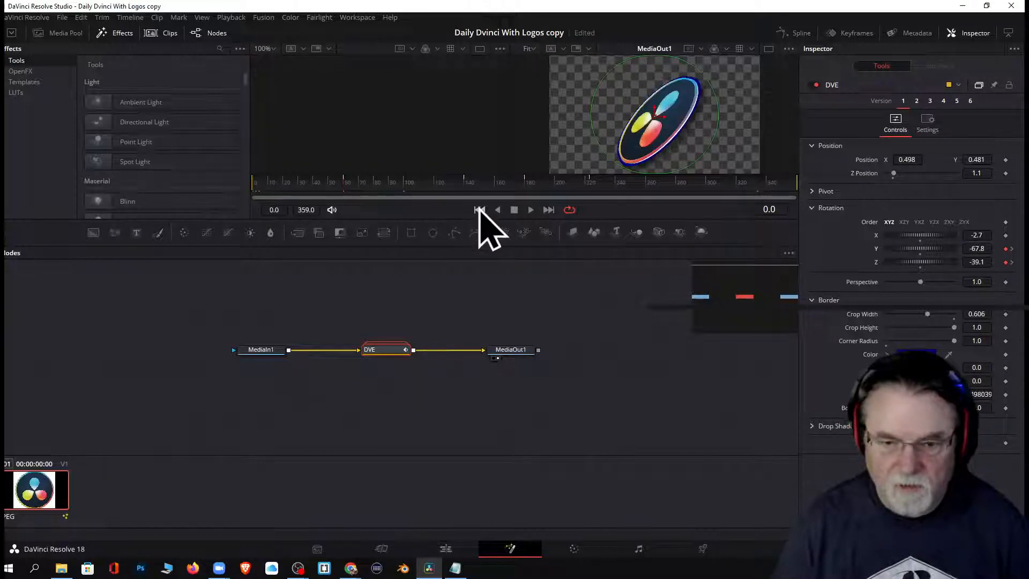
{"action": "left_click", "coordinate": [1007, 251]}
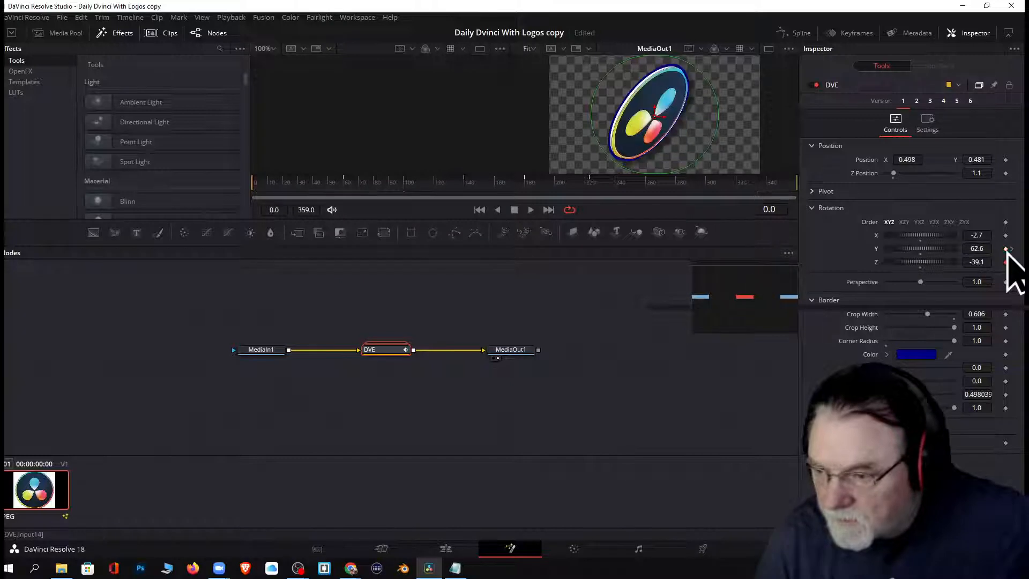
{"action": "left_click", "coordinate": [1012, 249]}
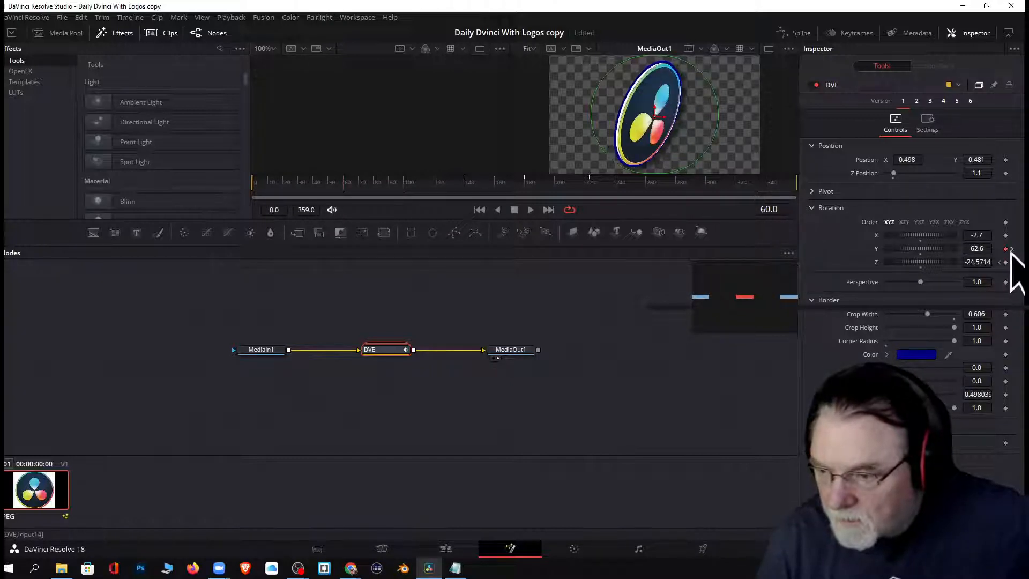
{"action": "left_click", "coordinate": [1007, 249]}
{"action": "left_click", "coordinate": [1011, 249]}
{"action": "left_click", "coordinate": [1006, 249]}
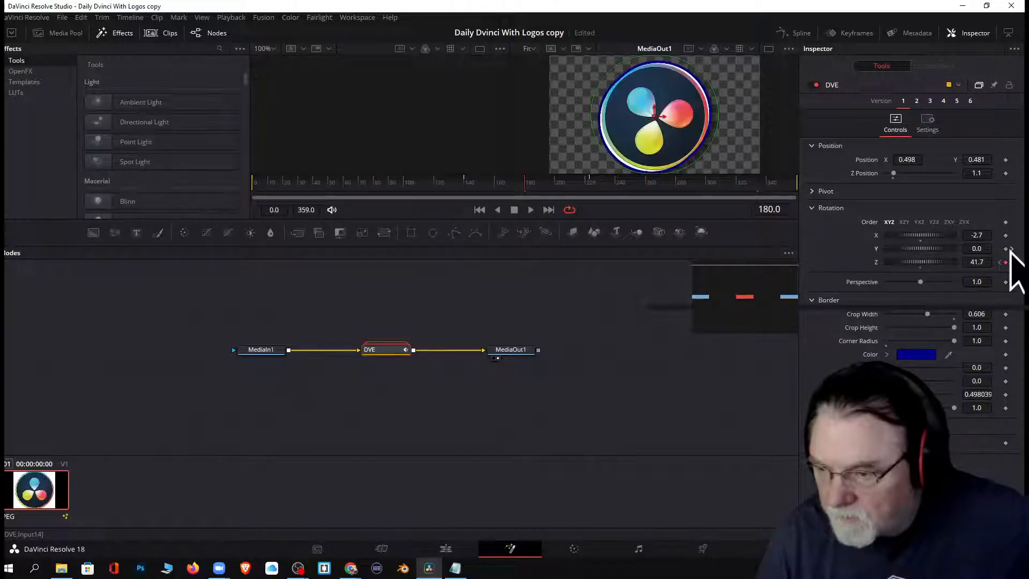
{"action": "left_click", "coordinate": [1011, 249]}
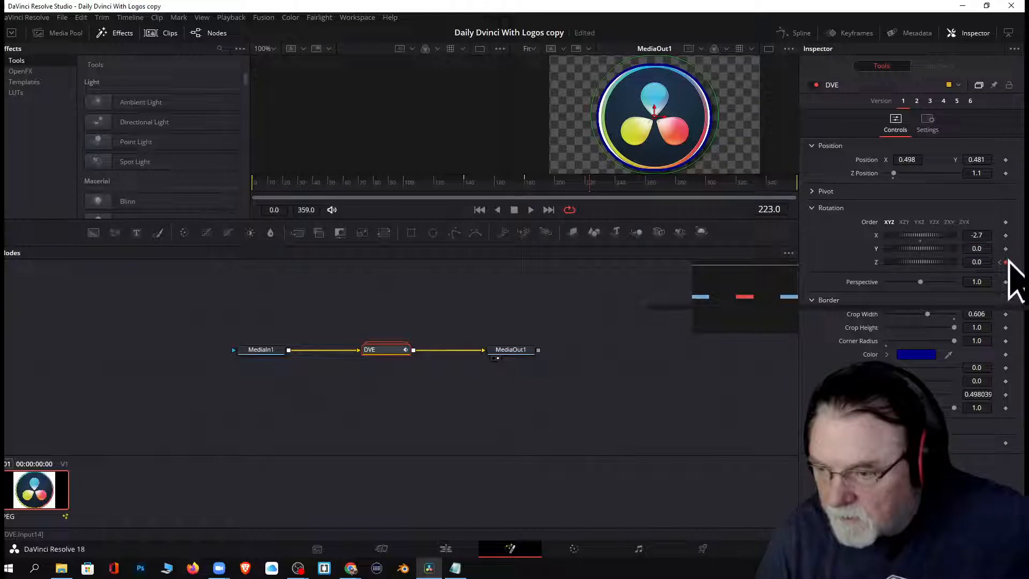
Play the clip from the beginning and remove the DVE's remaining Z rotation keyframes
{"action": "left_click", "coordinate": [480, 210]}
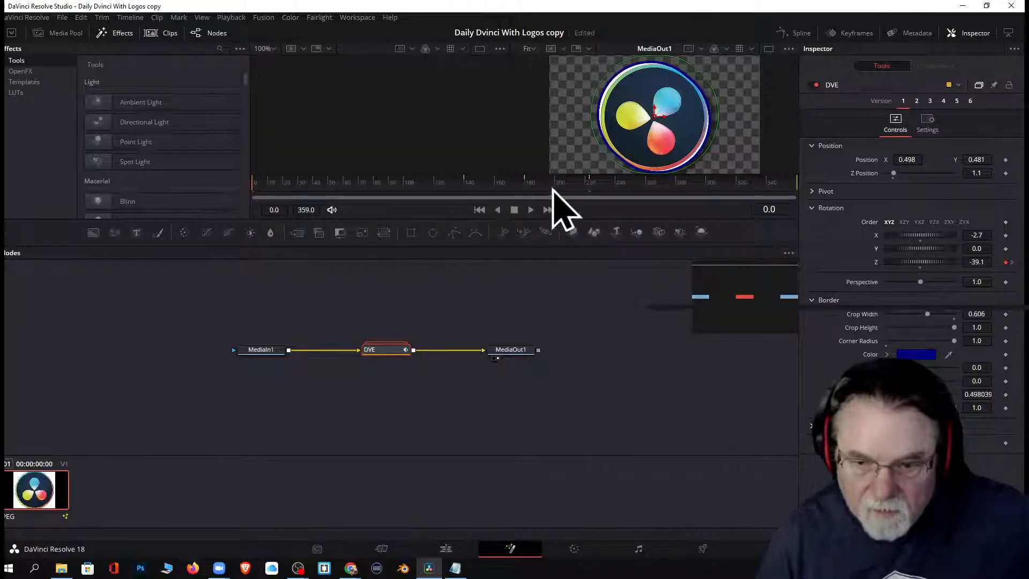
{"action": "left_click", "coordinate": [531, 210]}
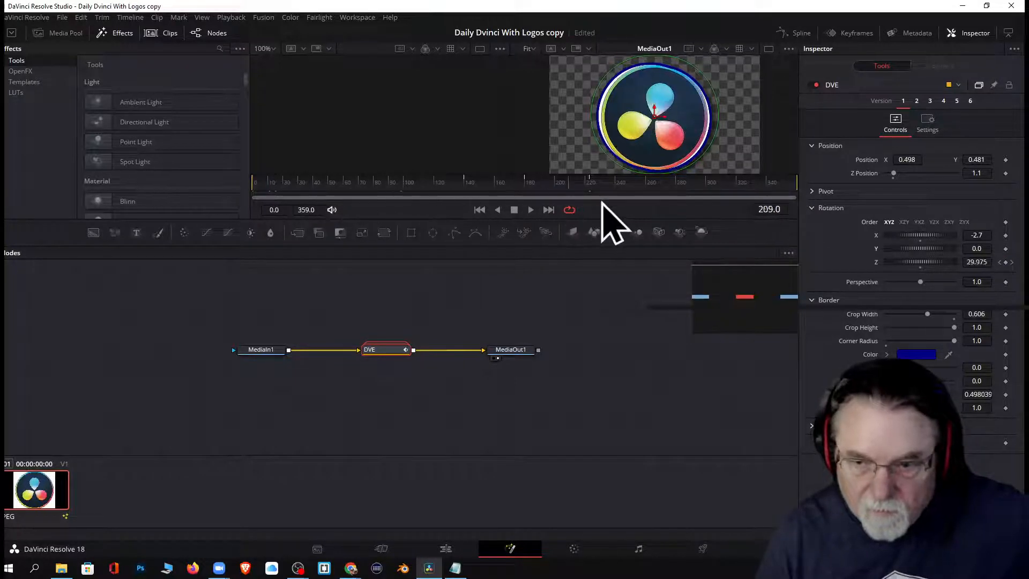
{"action": "left_click", "coordinate": [1011, 262]}
{"action": "left_click", "coordinate": [1011, 262]}
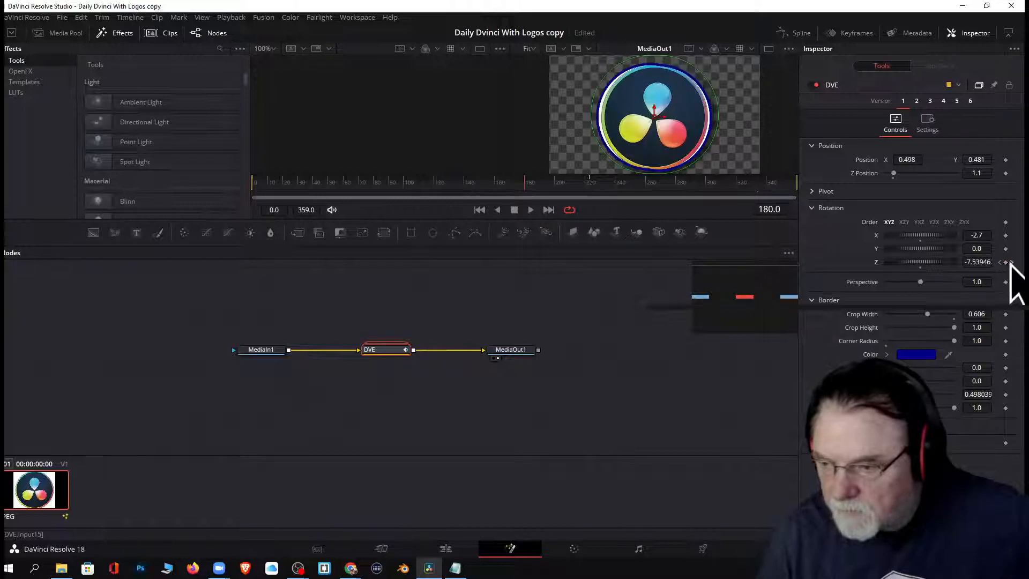
{"action": "left_click", "coordinate": [1006, 263]}
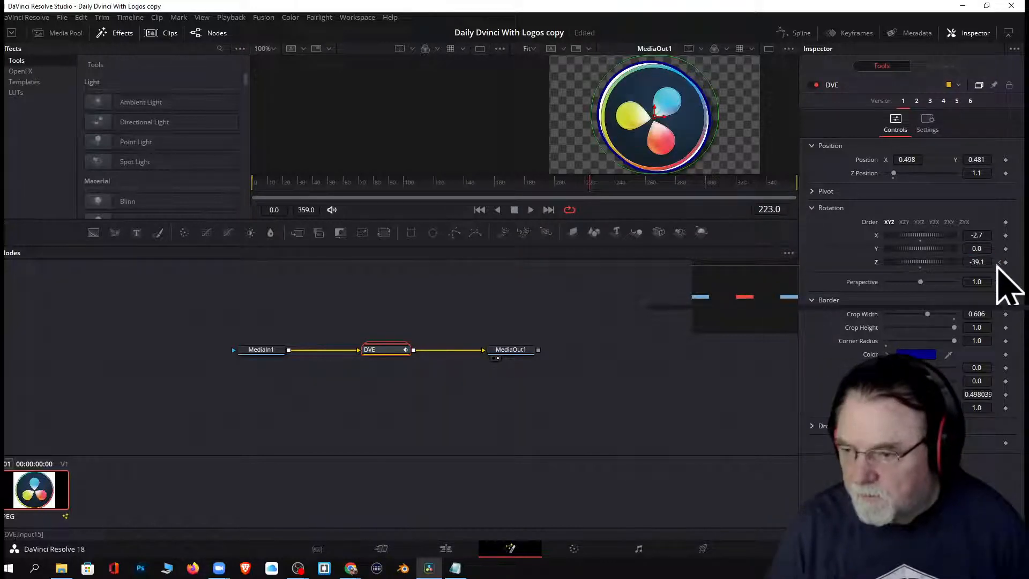
{"action": "left_click", "coordinate": [1005, 262]}
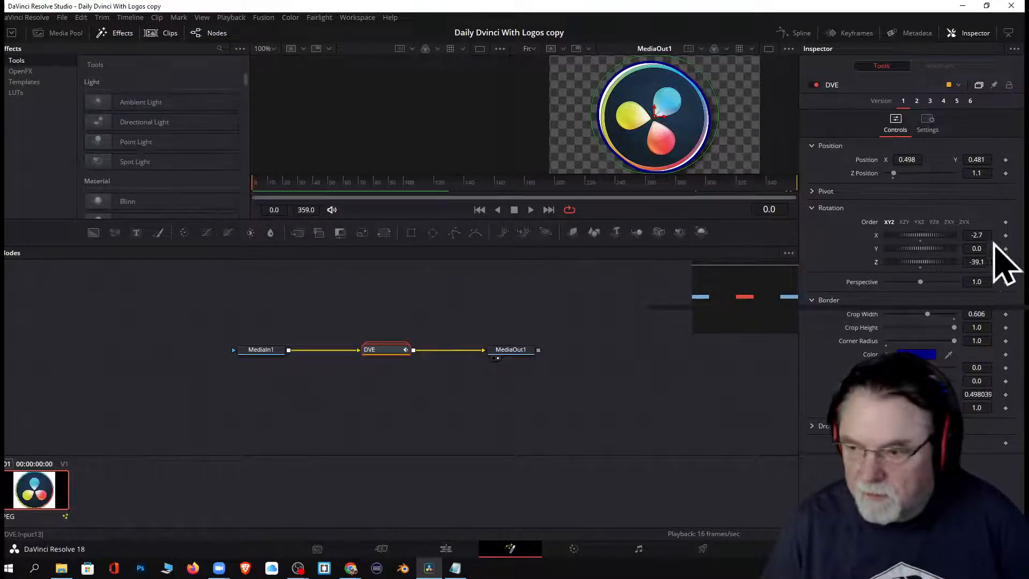
Add keyframes at frame 0 for the DVE's rotation order and its X, Y and Z rotation
{"action": "left_click", "coordinate": [1006, 222]}
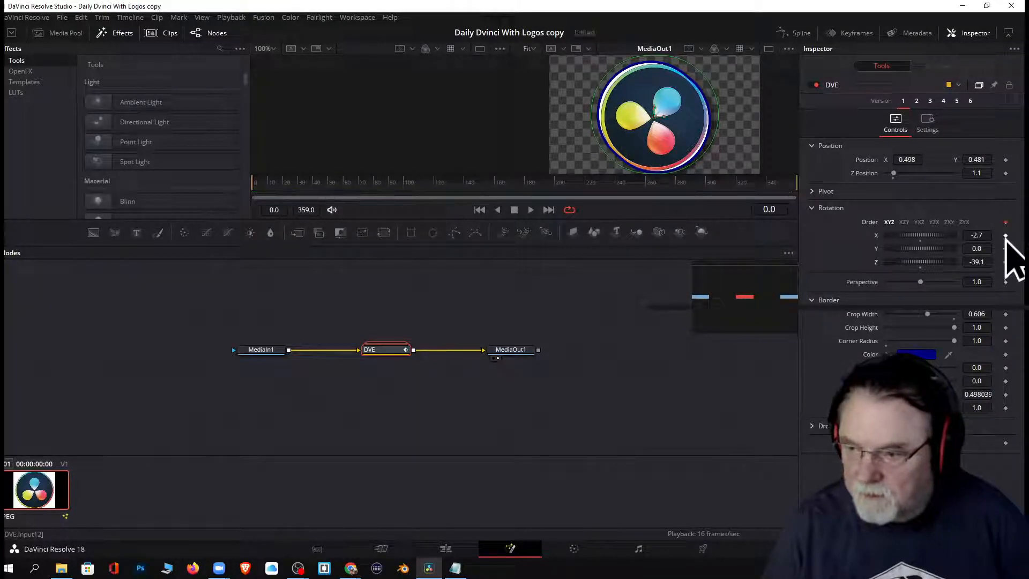
{"action": "left_click", "coordinate": [1006, 236]}
{"action": "left_click", "coordinate": [1005, 248]}
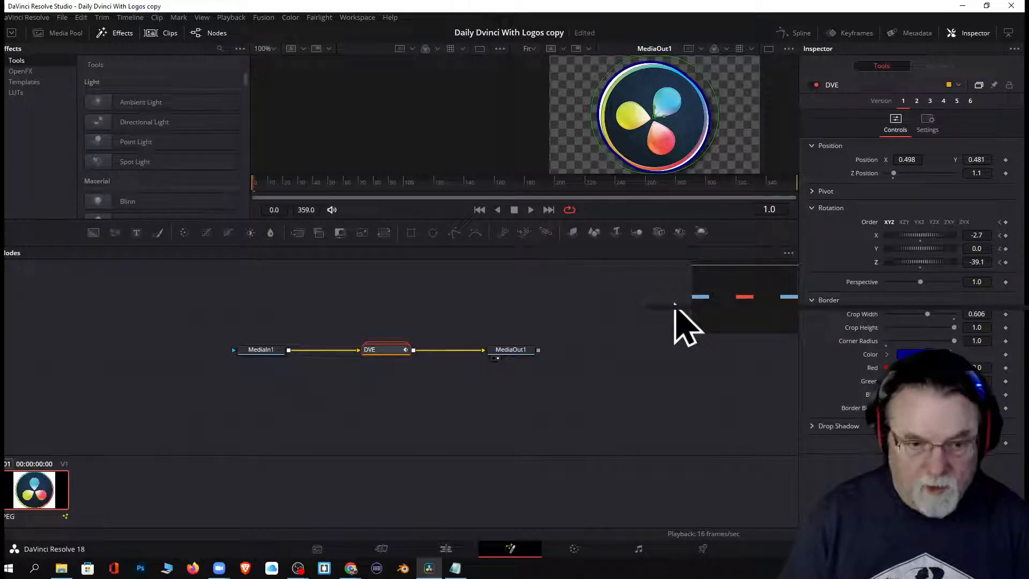
Advance to frame 3 and reset the DVE's X, Y and Z rotation to 0.0 there
{"action": "key", "text": "Right"}
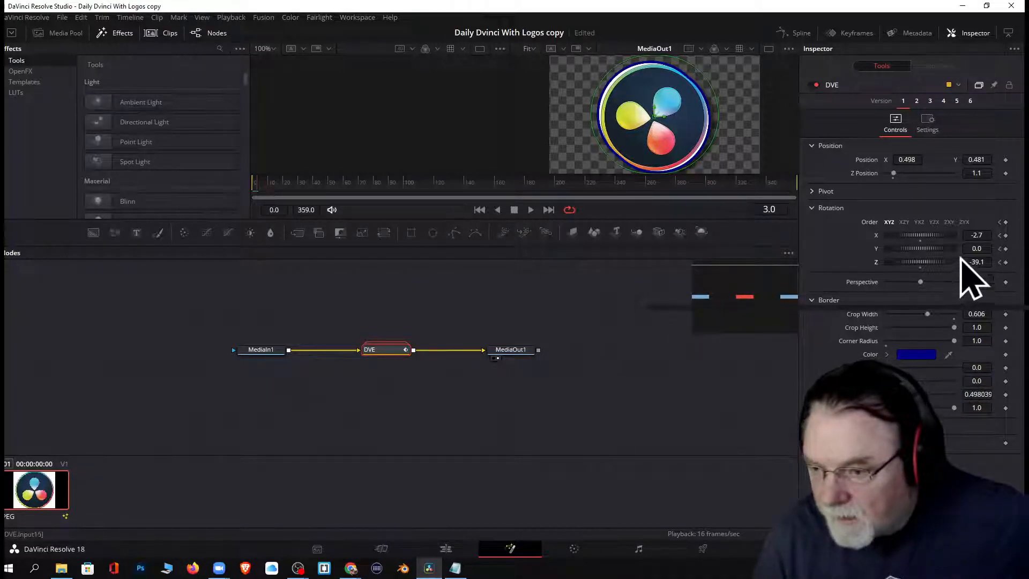
{"action": "mouse_move", "coordinate": [936, 250]}
{"action": "left_mouse_down"}
{"action": "mouse_move", "coordinate": [926, 266]}
{"action": "mouse_move", "coordinate": [930, 256]}
{"action": "mouse_move", "coordinate": [912, 239]}
{"action": "mouse_move", "coordinate": [922, 255]}
{"action": "left_mouse_up"}
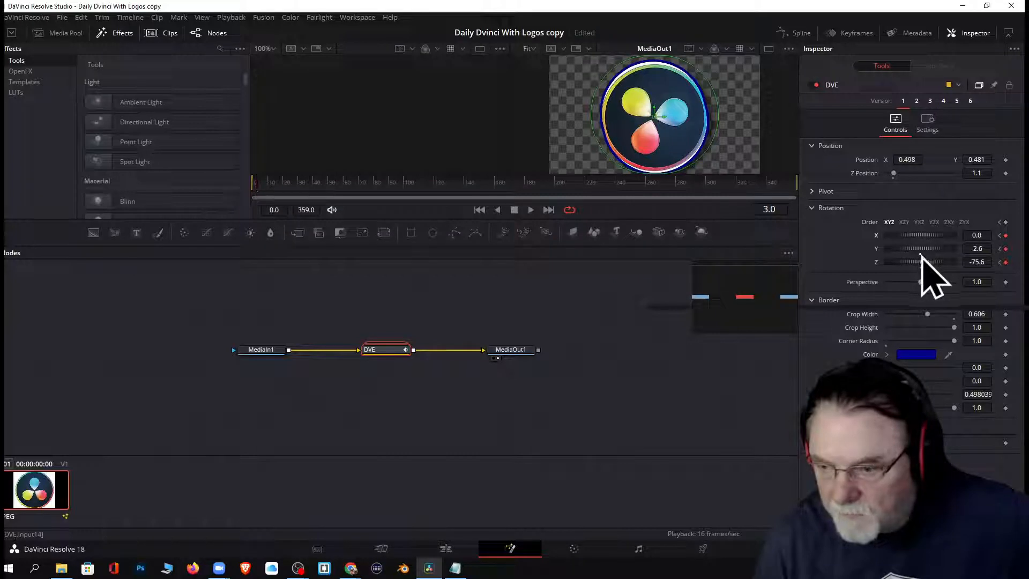
{"action": "left_click", "coordinate": [921, 256]}
{"action": "left_click", "coordinate": [921, 268]}
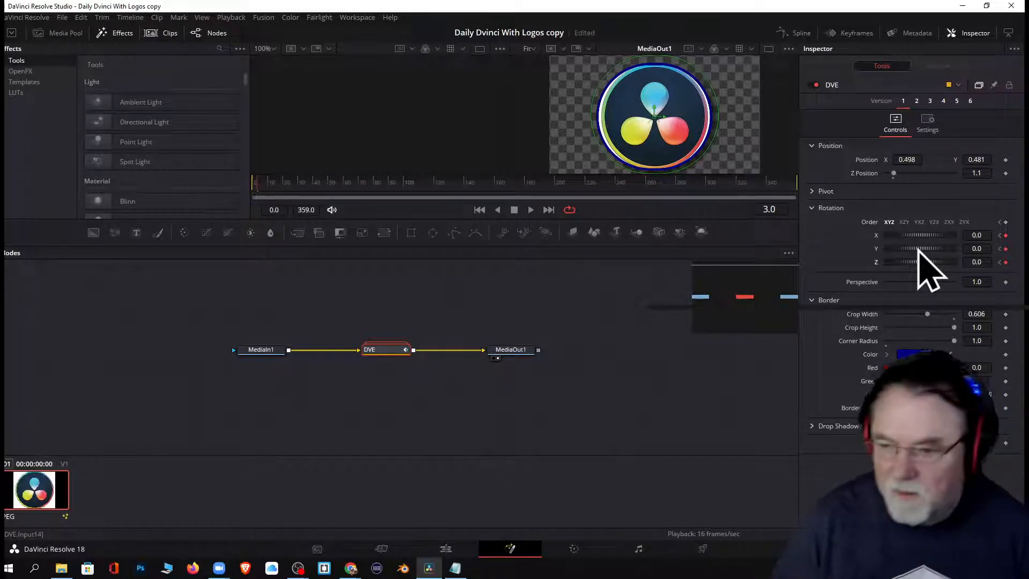
Keyframe the DVE's Y rotation every few frames, with -86.1 at frame 6 and ending at -341.8 at frame 35
{"action": "mouse_move", "coordinate": [918, 248]}
{"action": "left_mouse_down"}
{"action": "mouse_move", "coordinate": [928, 249]}
{"action": "mouse_move", "coordinate": [916, 255]}
{"action": "left_mouse_up"}
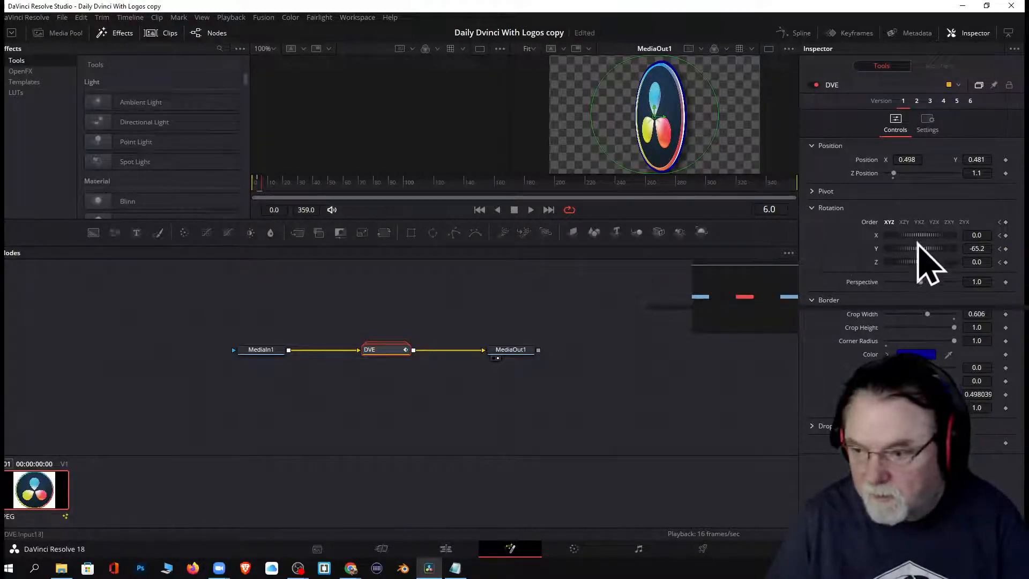
{"action": "mouse_move", "coordinate": [922, 249]}
{"action": "left_mouse_down"}
{"action": "mouse_move", "coordinate": [907, 253]}
{"action": "mouse_move", "coordinate": [924, 252]}
{"action": "left_mouse_up"}
{"action": "key", "text": "Right"}
{"action": "key", "text": "Right"}
{"action": "key", "text": "Right"}
{"action": "key", "text": "Right"}
{"action": "key", "text": "Right"}
{"action": "key", "text": "Right"}
{"action": "key", "text": "Right"}
{"action": "key", "text": "Right"}
{"action": "key", "text": "Right"}
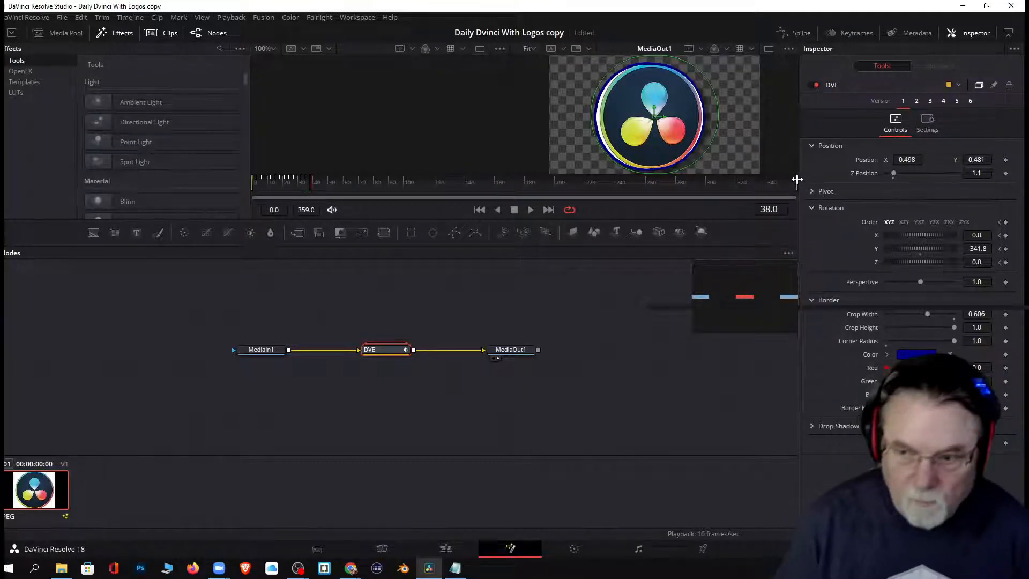
Play back and scrub the logo's rotation animation repeatedly from the start of the clip
{"action": "left_click", "coordinate": [479, 209]}
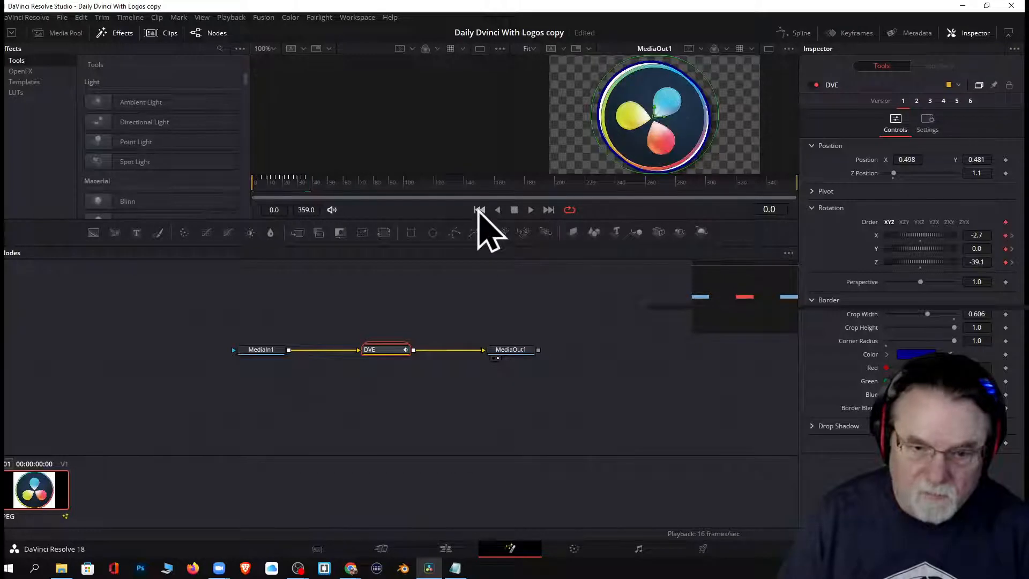
{"action": "key", "text": "space"}
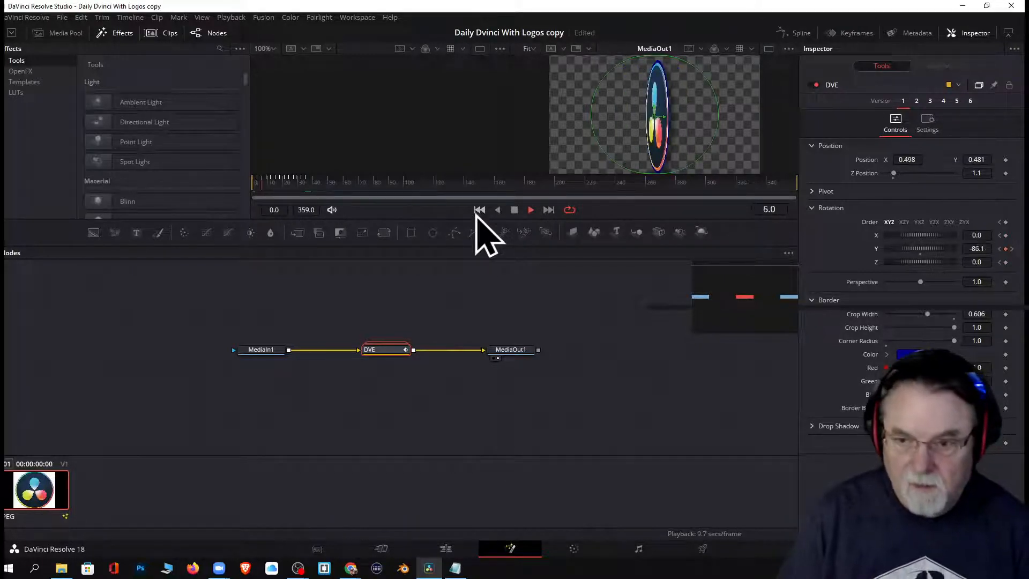
{"action": "left_click", "coordinate": [513, 210]}
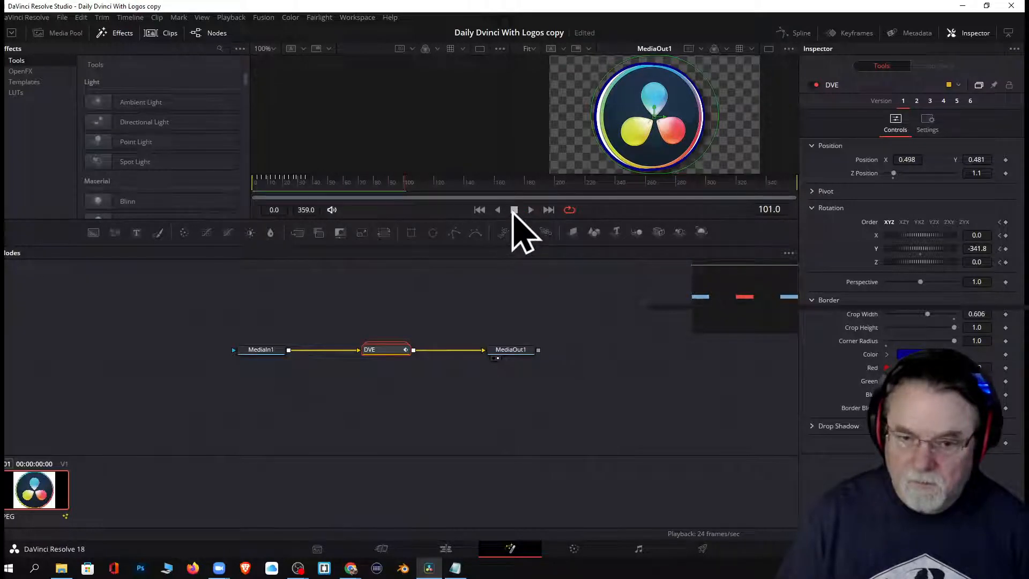
{"action": "left_click", "coordinate": [479, 210]}
{"action": "left_click", "coordinate": [291, 182]}
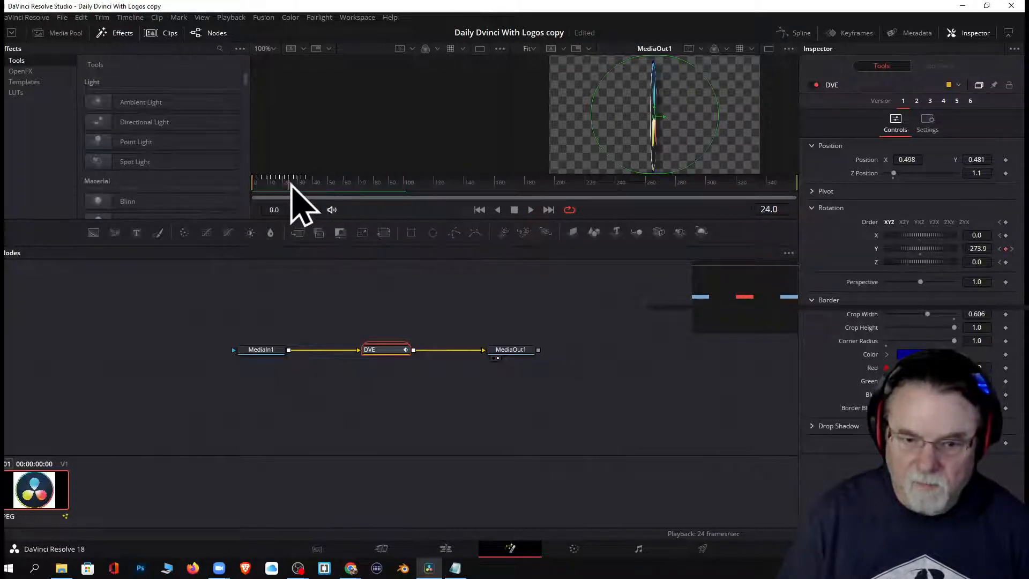
{"action": "left_click_drag", "start_coordinate": [290, 183], "coordinate": [268, 182]}
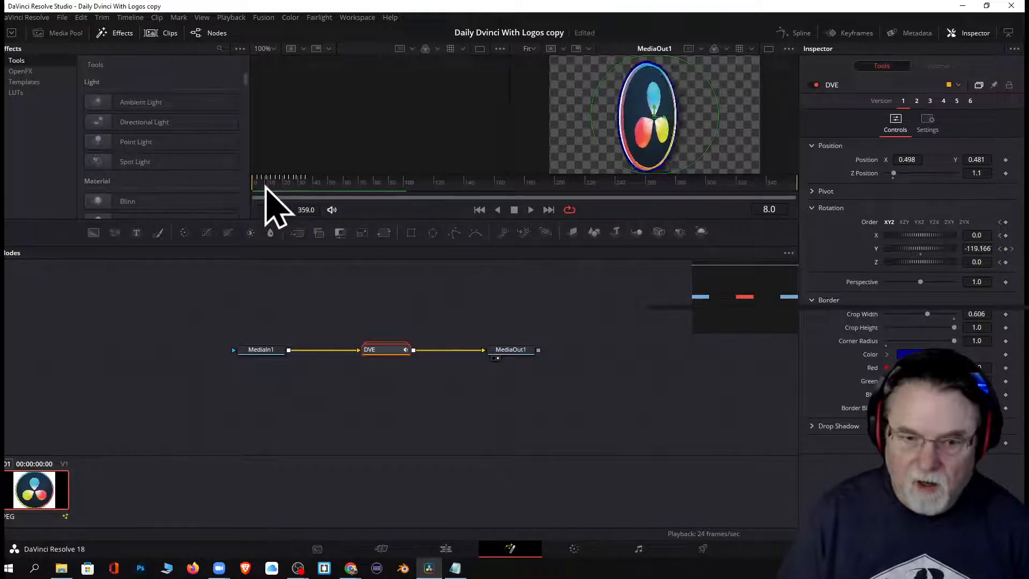
{"action": "key", "text": "space"}
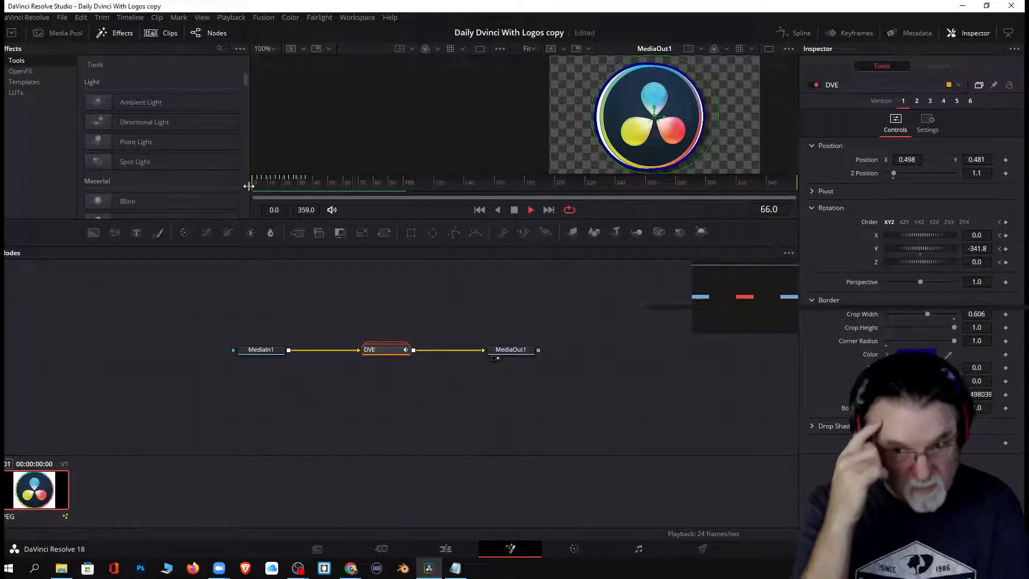
{"action": "key", "text": "space"}
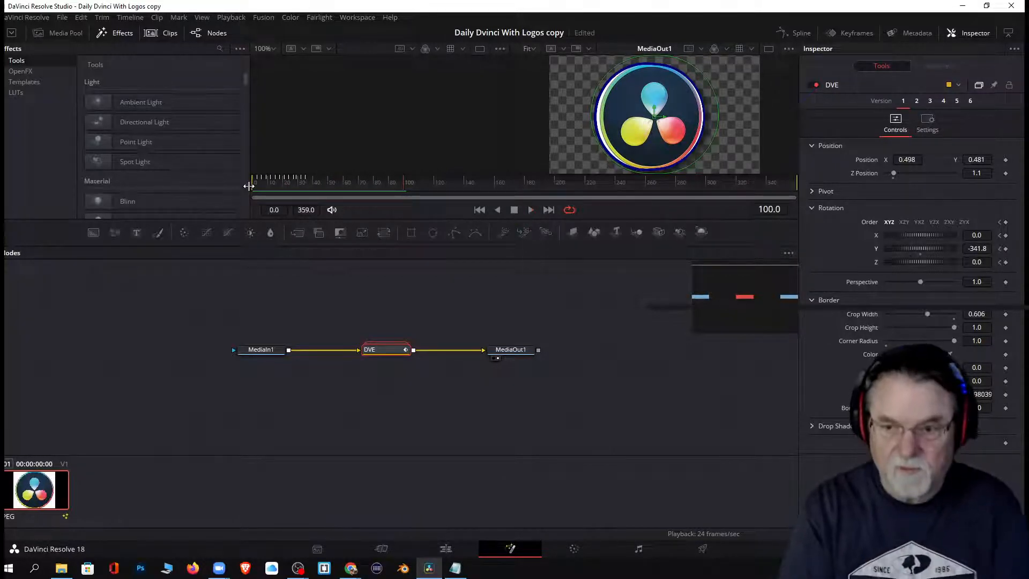
{"action": "left_click", "coordinate": [480, 210]}
{"action": "key", "text": "space"}
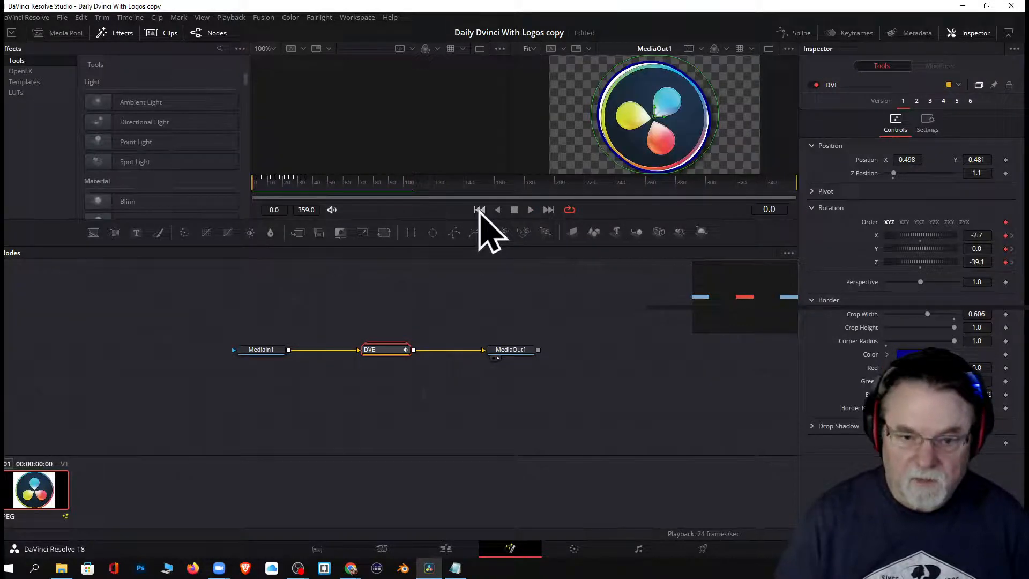
{"action": "key", "text": "space"}
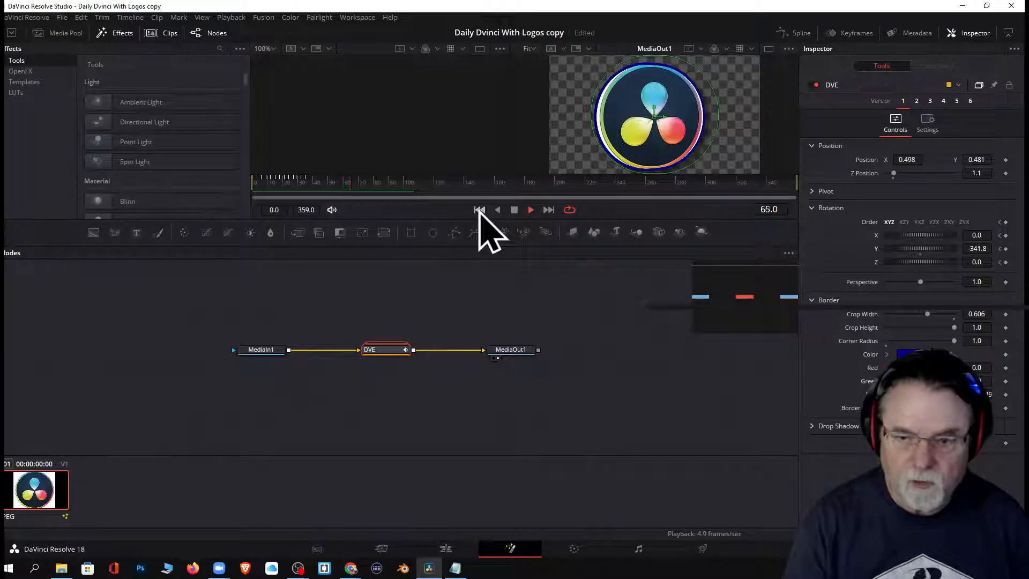
{"action": "left_click", "coordinate": [515, 209]}
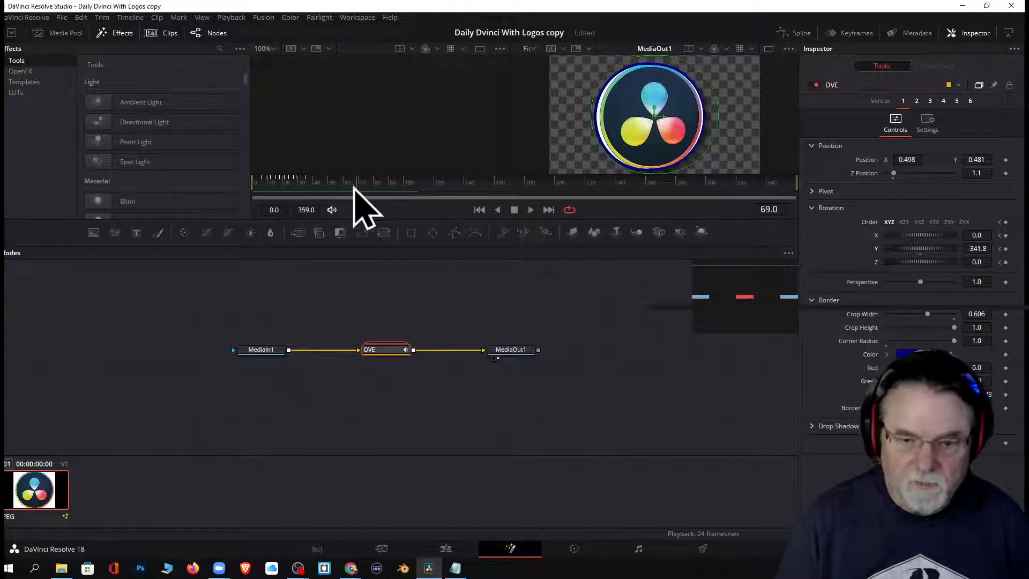
Add DVE rotation keyframes from X -39.1 at frame 35 to a final X -60.0 and Y -315.7, and play the animation from the start
{"action": "left_click_drag", "start_coordinate": [352, 185], "coordinate": [308, 186]}
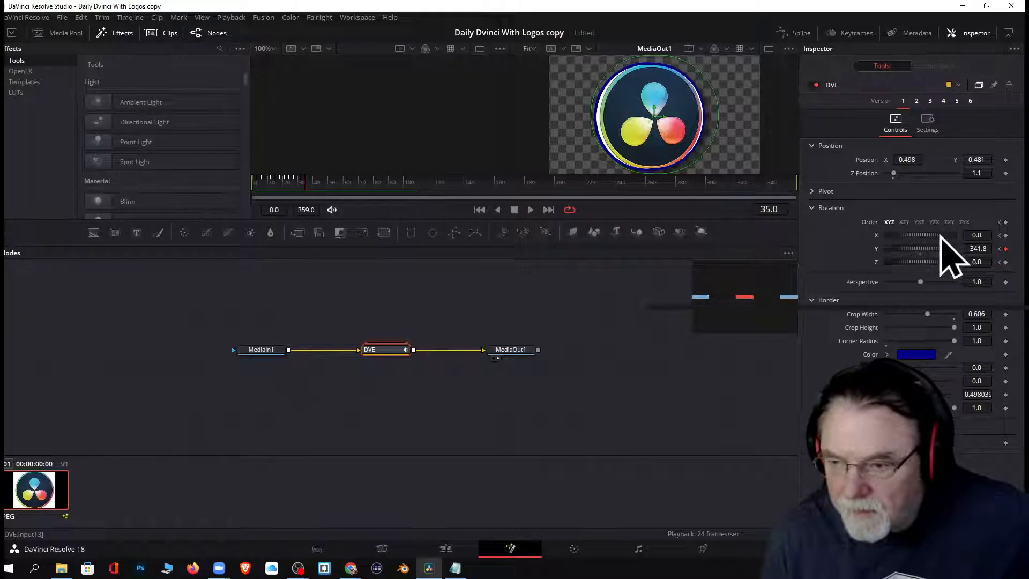
{"action": "left_click_drag", "start_coordinate": [940, 236], "coordinate": [934, 238]}
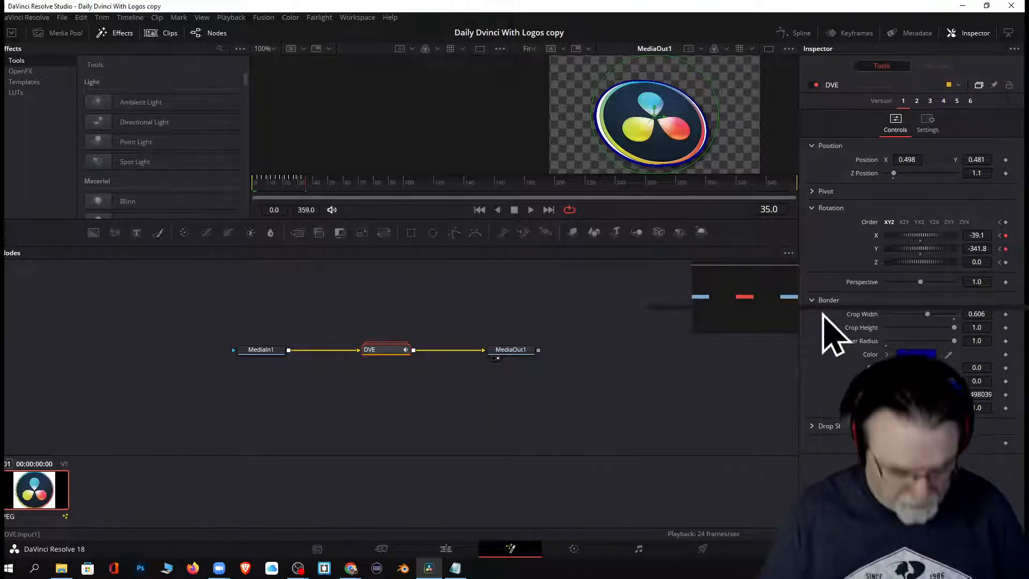
{"action": "key", "text": "space"}
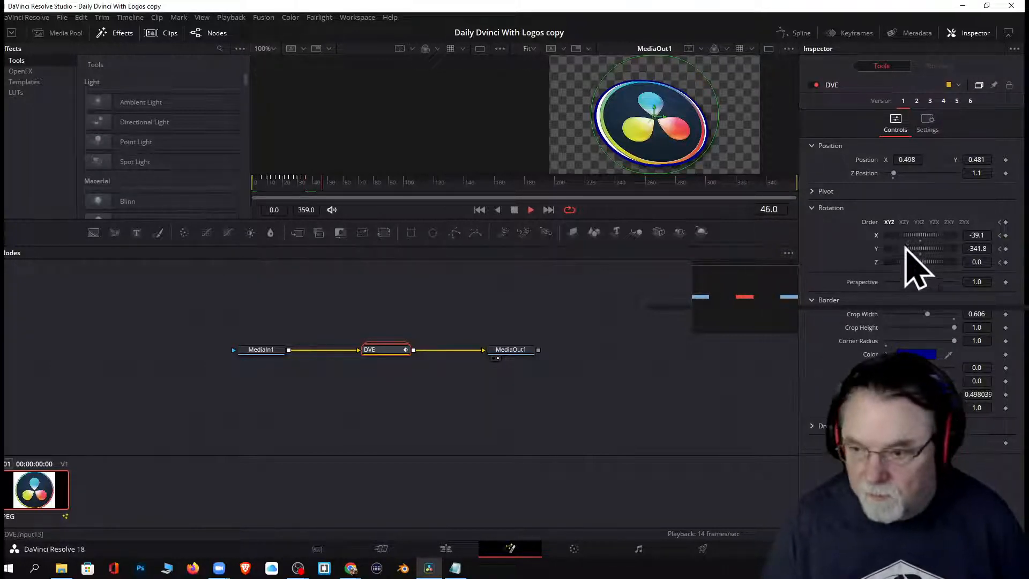
{"action": "left_click_drag", "start_coordinate": [931, 234], "coordinate": [932, 250]}
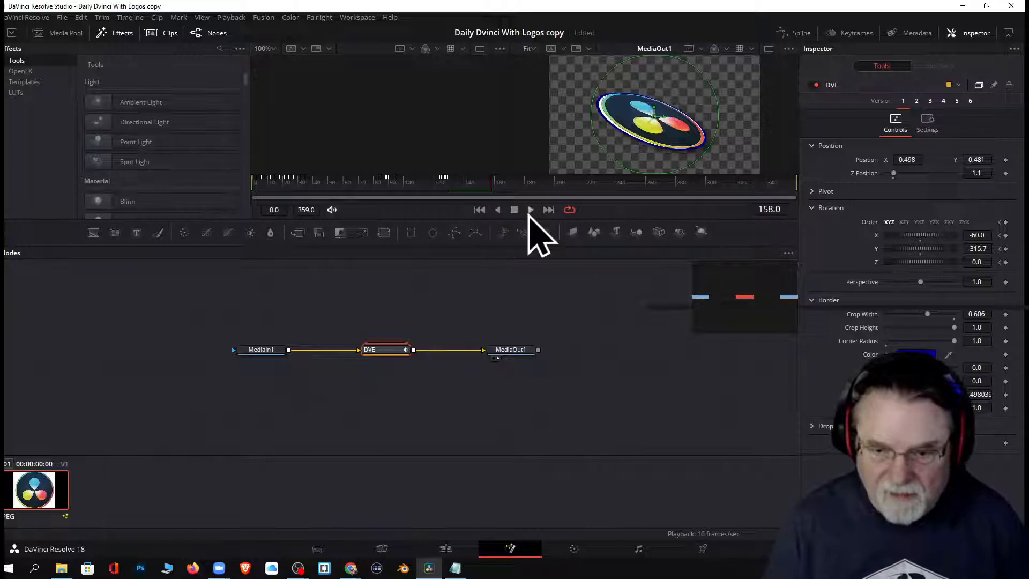
{"action": "left_click", "coordinate": [480, 209]}
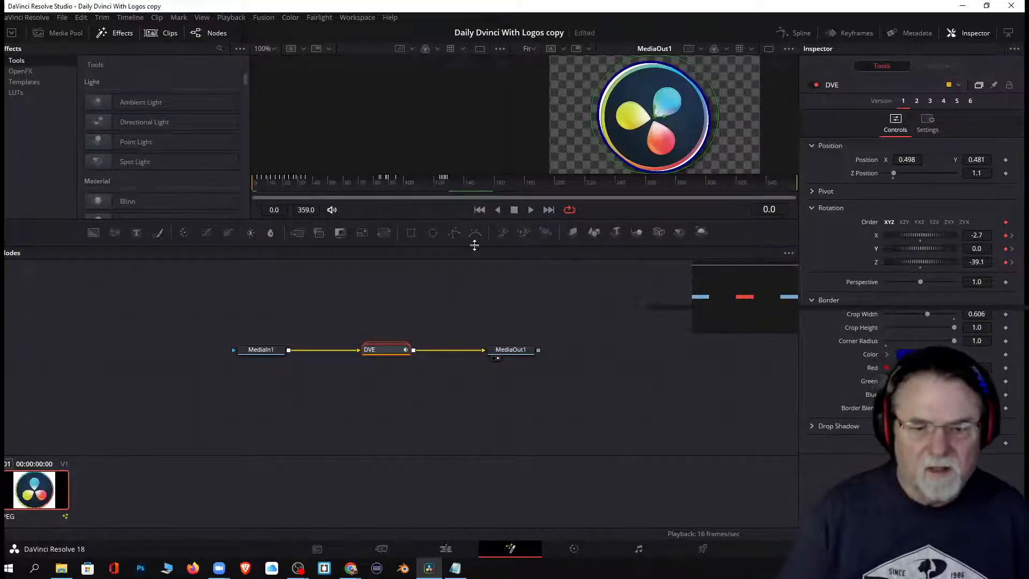
{"action": "key", "text": "space"}
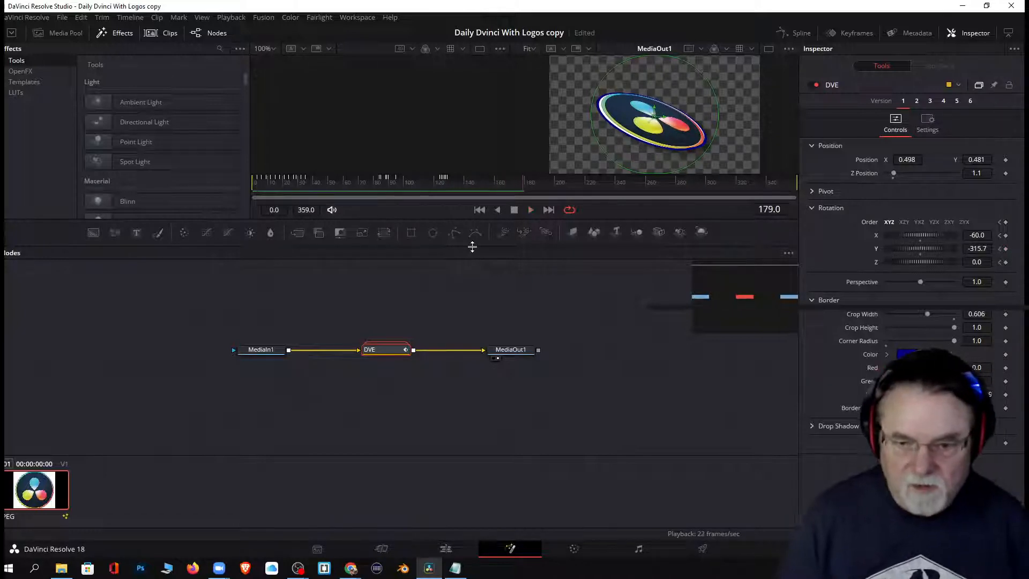
Delete the DVE's Y rotation keyframes one after another from frame 129 back to frame 125
{"action": "left_click", "coordinate": [448, 183]}
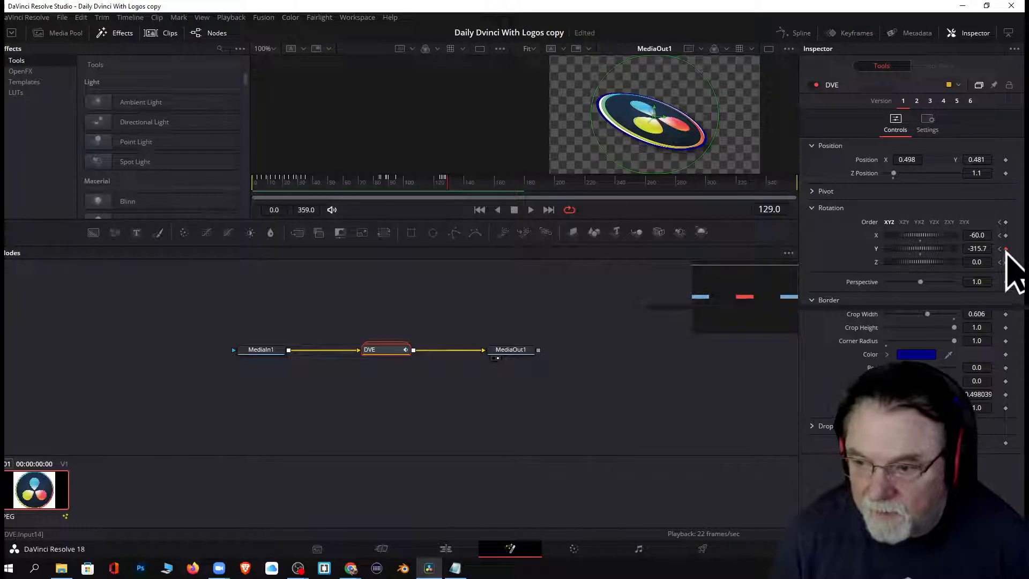
{"action": "left_click", "coordinate": [1005, 250]}
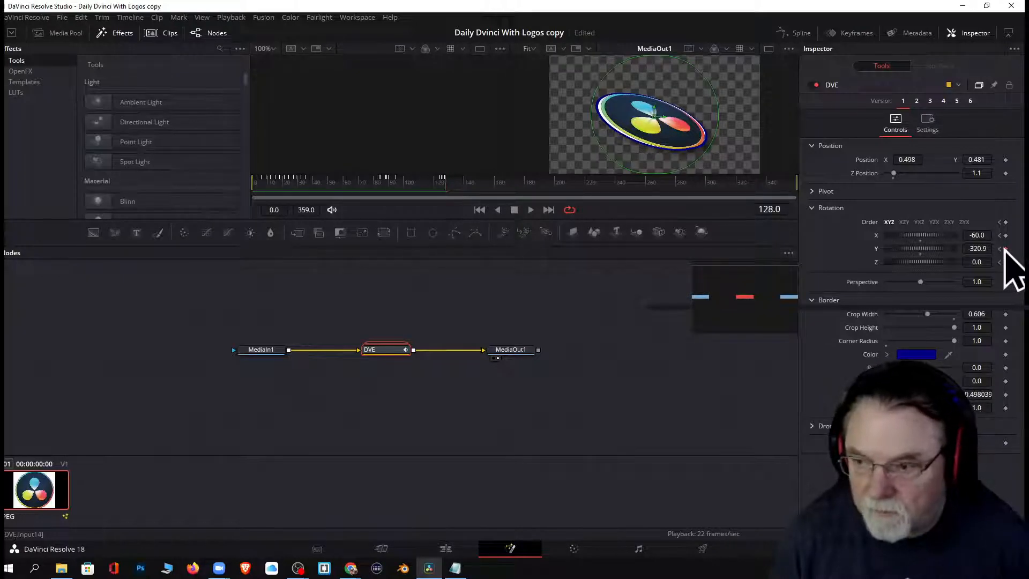
{"action": "left_click", "coordinate": [1001, 249]}
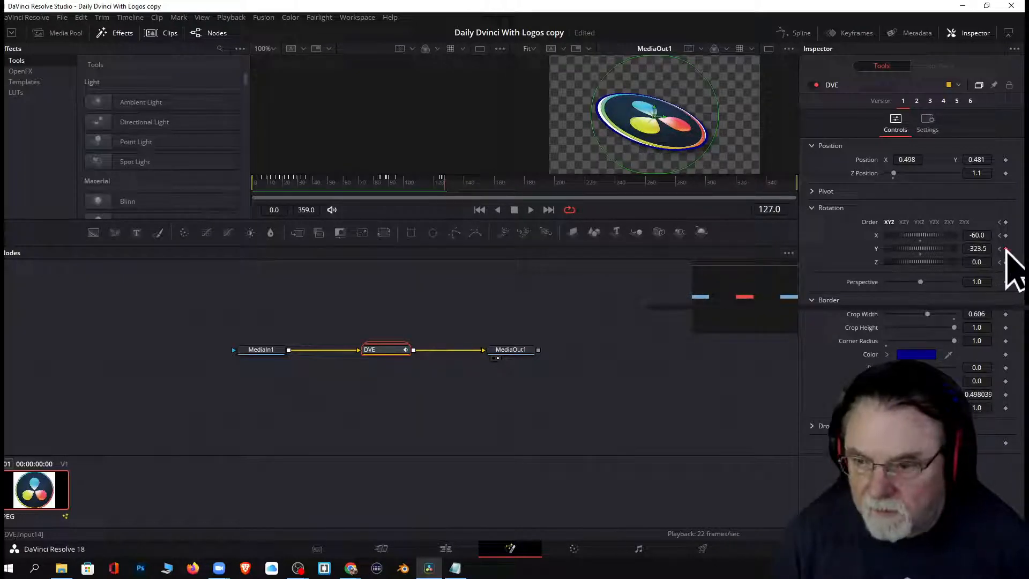
{"action": "left_click", "coordinate": [1000, 248]}
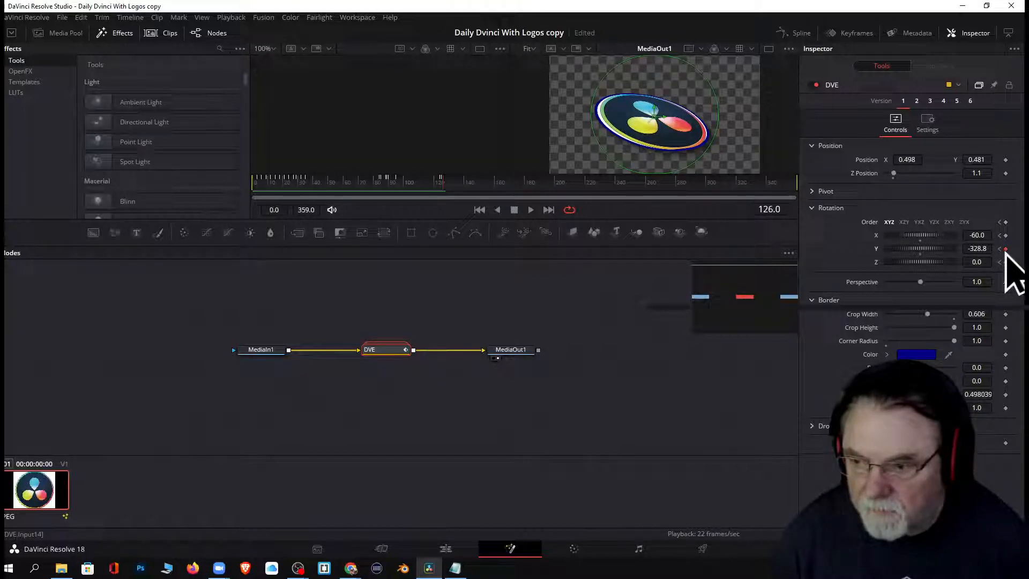
{"action": "left_click", "coordinate": [1005, 249]}
{"action": "left_click", "coordinate": [1000, 249]}
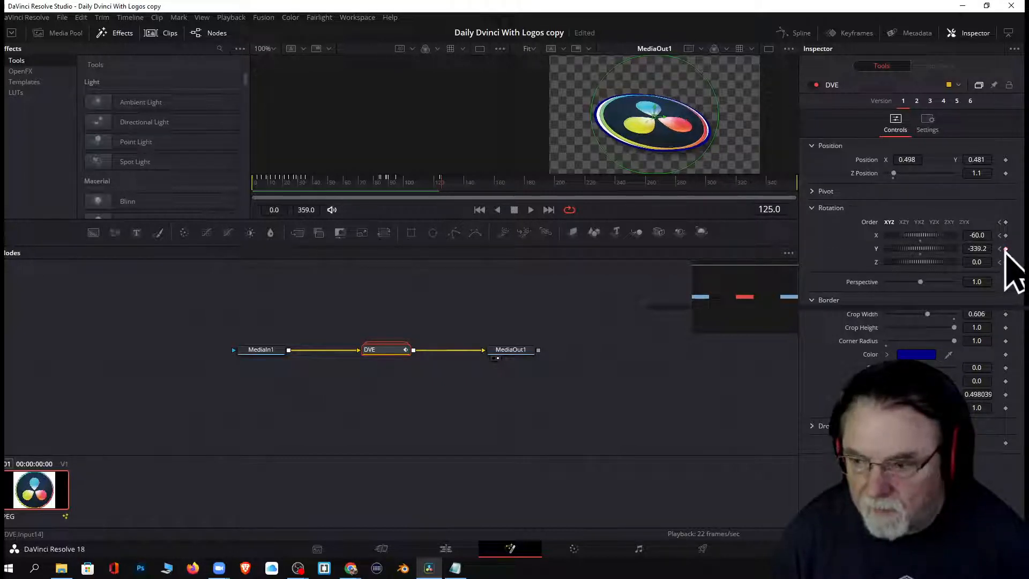
{"action": "key", "text": "Left"}
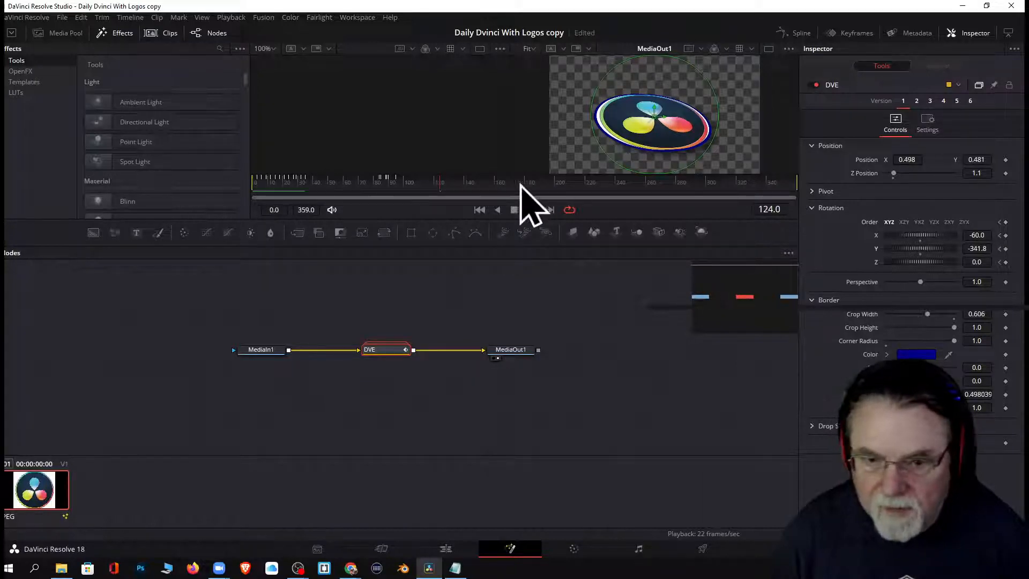
Delete the DVE's X rotation keyframes one after another from frame 95 back to frame 84
{"action": "left_click_drag", "start_coordinate": [443, 185], "coordinate": [397, 190]}
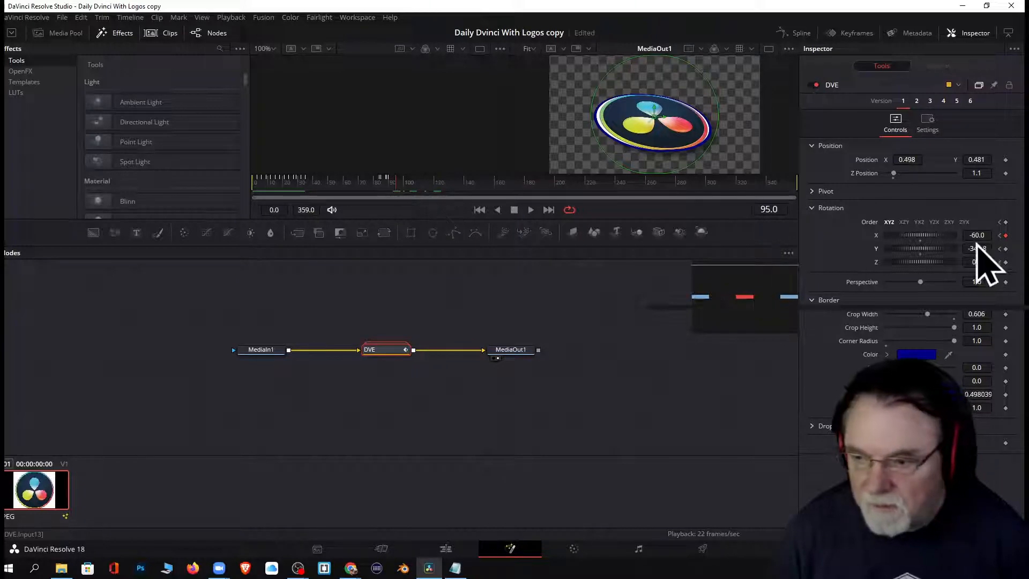
{"action": "left_click", "coordinate": [999, 236]}
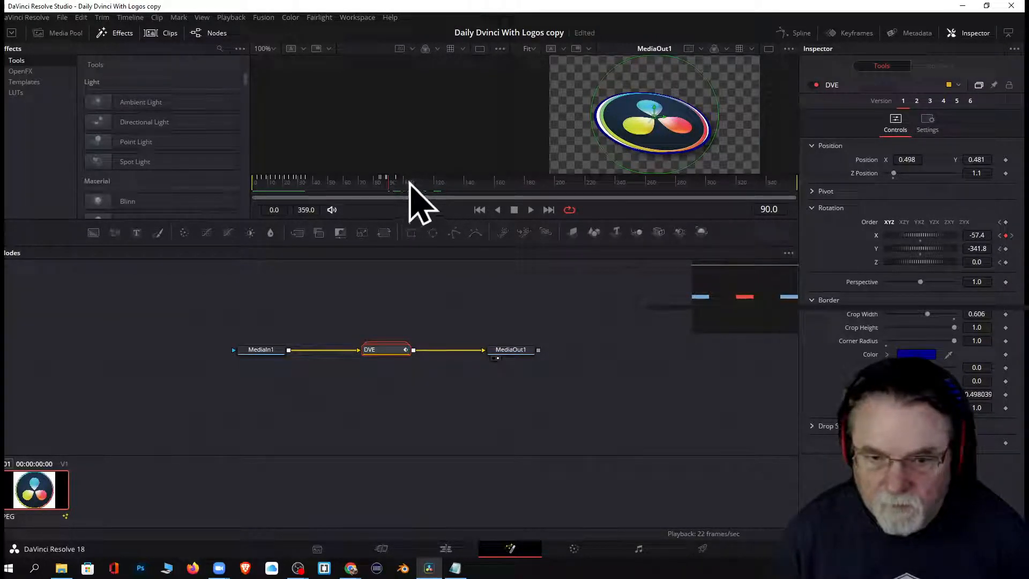
{"action": "left_click", "coordinate": [409, 184]}
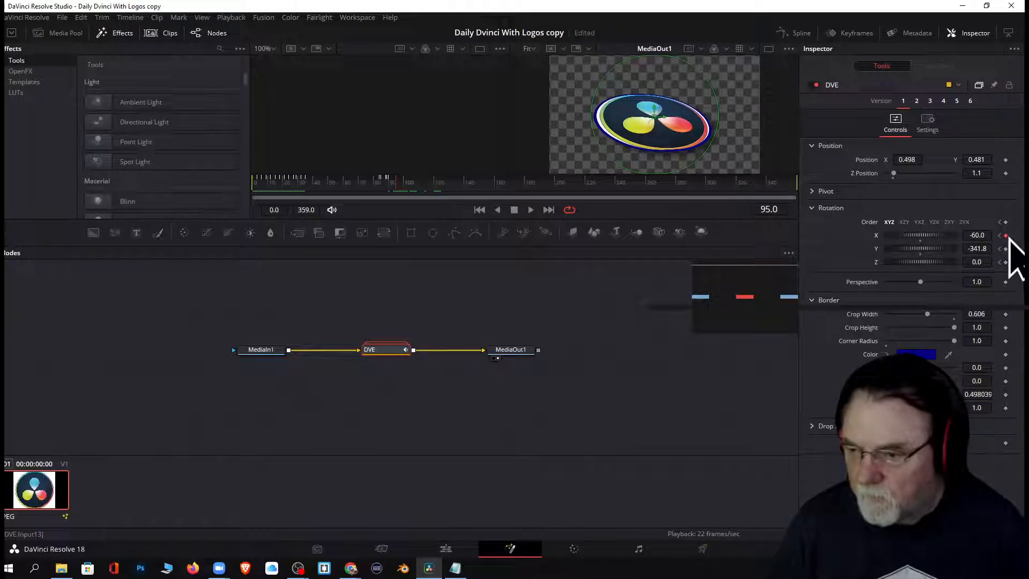
{"action": "left_click", "coordinate": [1006, 236]}
{"action": "left_click", "coordinate": [1000, 236]}
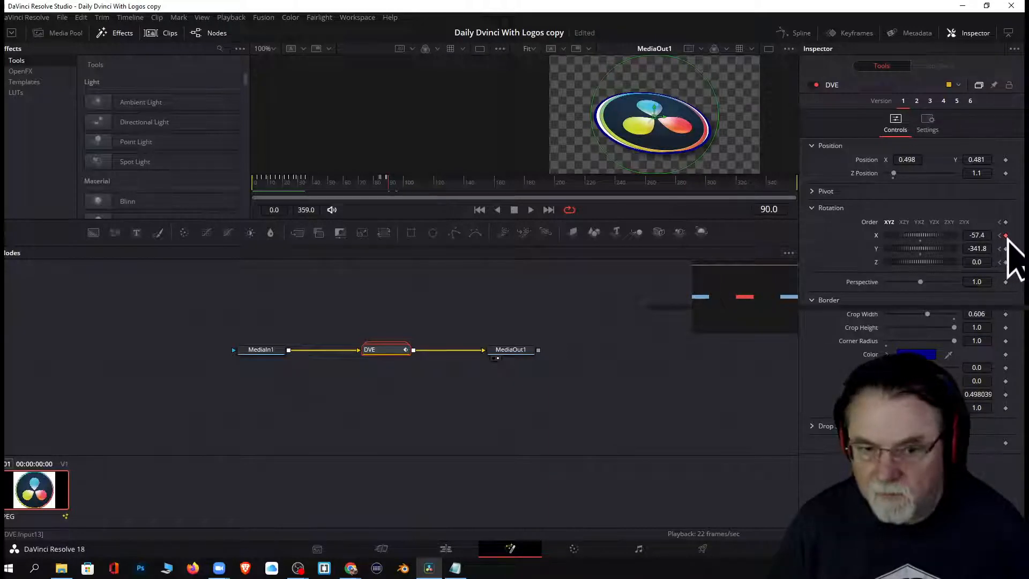
{"action": "left_click", "coordinate": [1007, 237]}
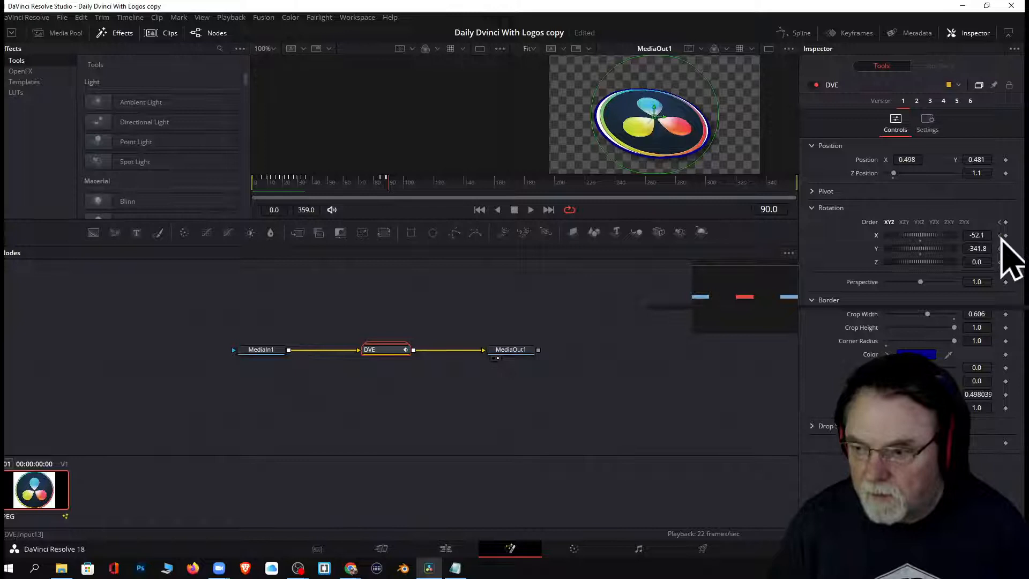
{"action": "left_click", "coordinate": [1000, 236]}
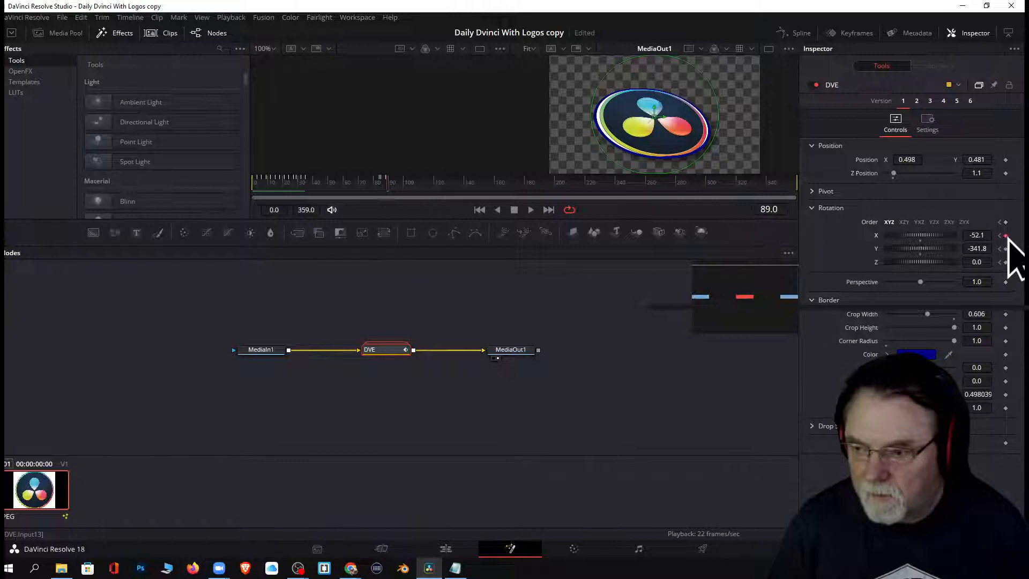
{"action": "left_click", "coordinate": [1006, 237]}
{"action": "left_click", "coordinate": [1000, 236]}
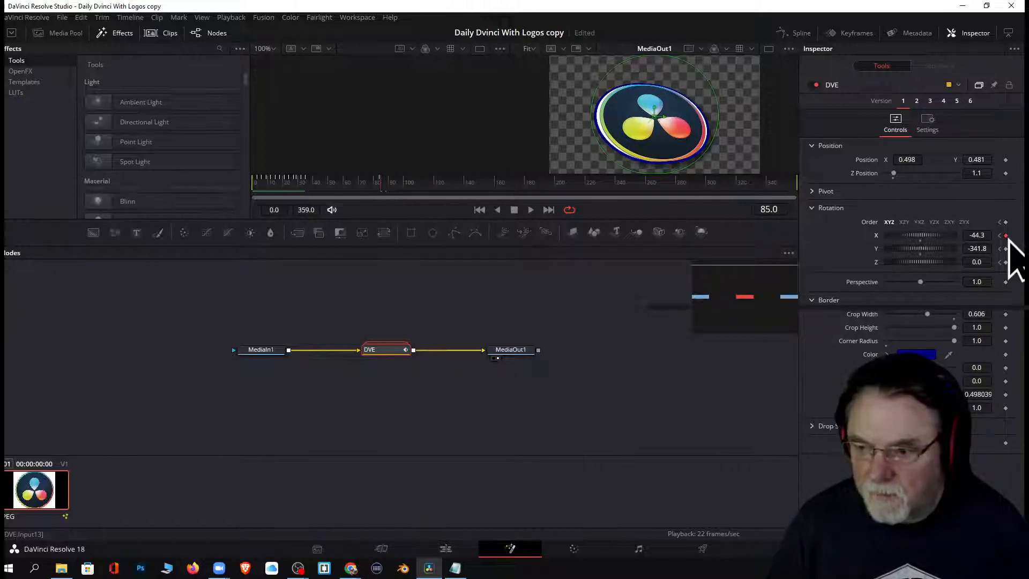
{"action": "left_click", "coordinate": [1005, 236]}
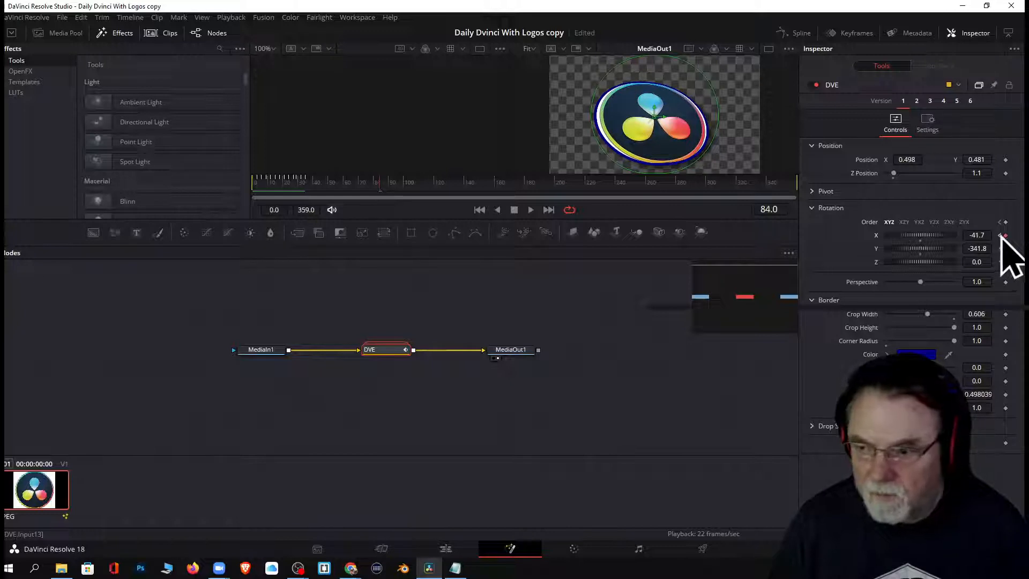
{"action": "left_click", "coordinate": [1006, 235]}
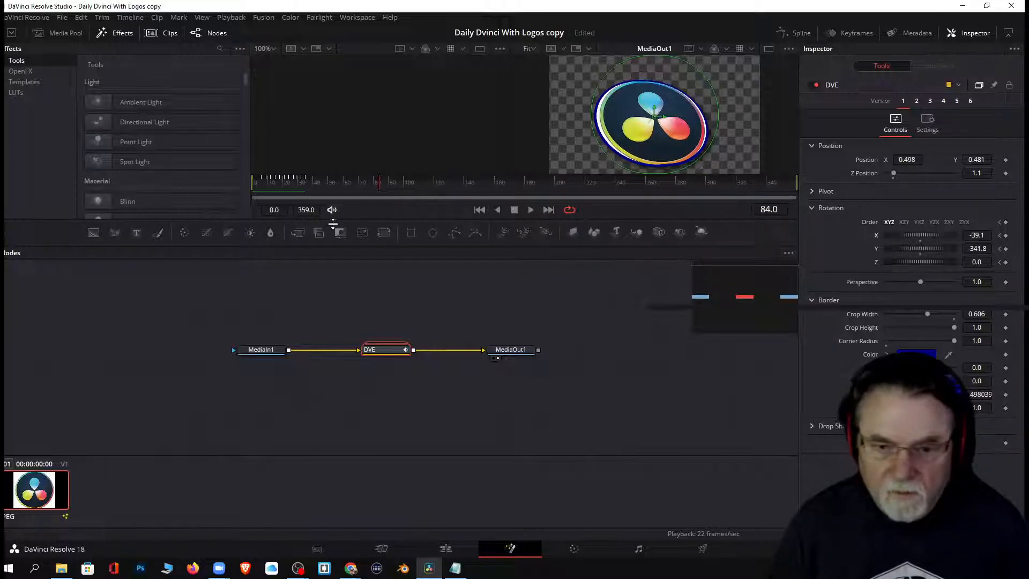
Play the logo's rotation animation in Fusion from frame 0 and stop the playback
{"action": "left_click", "coordinate": [479, 210]}
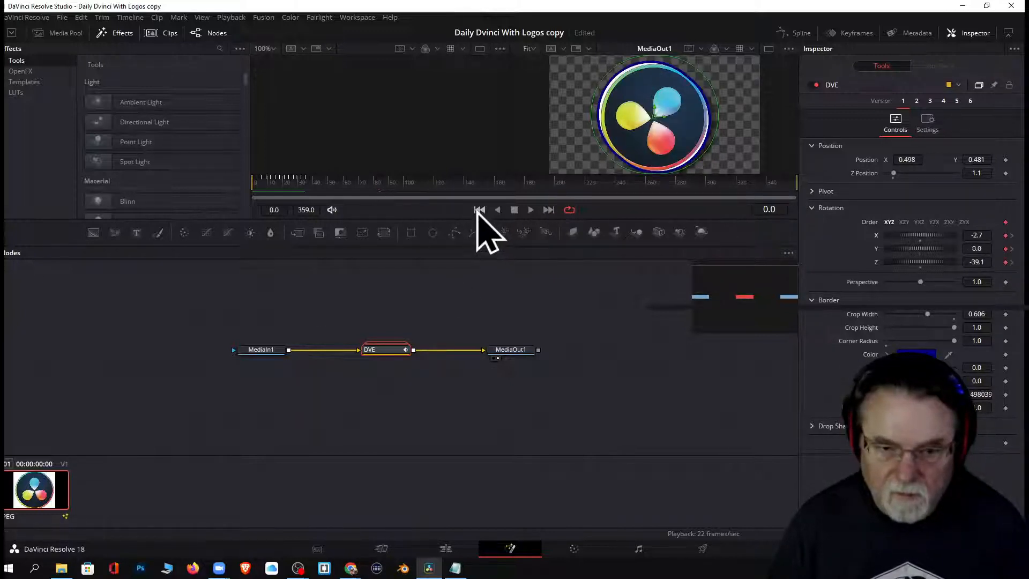
{"action": "key", "text": "space"}
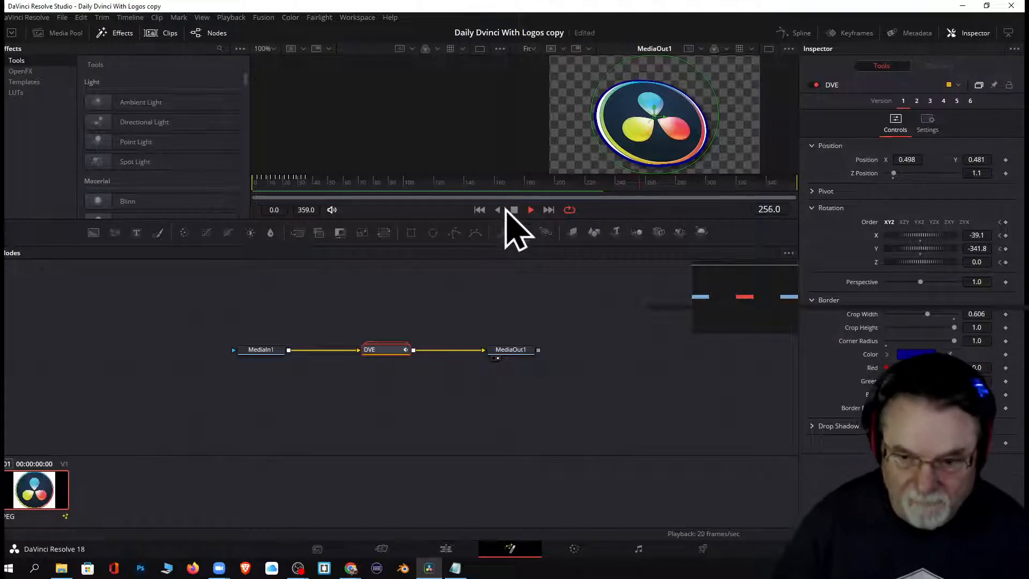
{"action": "left_click", "coordinate": [515, 210]}
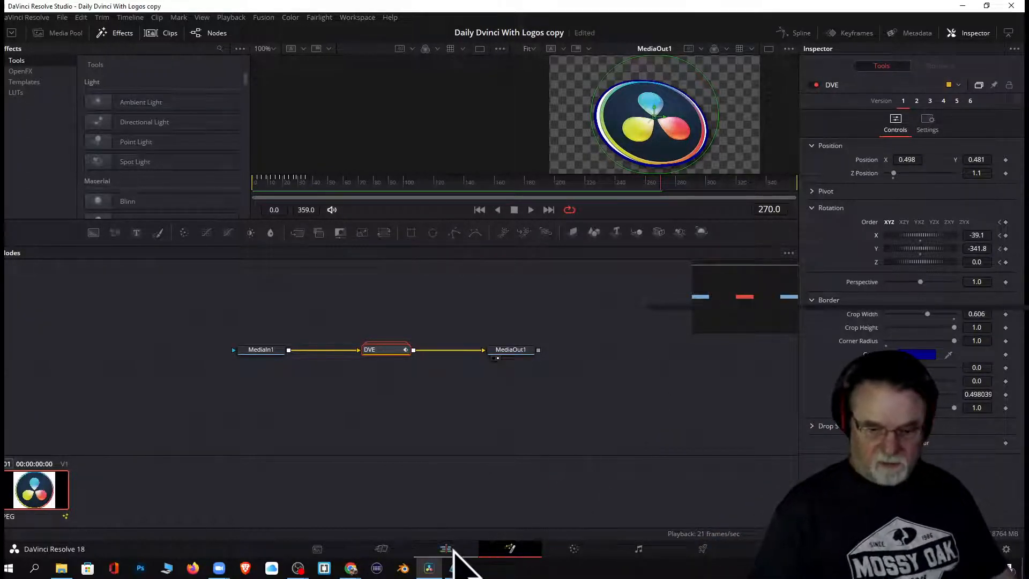
Switch to the Edit page, play the logo animation from the start of the timeline twice, and return the playhead to the start
{"action": "left_click", "coordinate": [446, 549]}
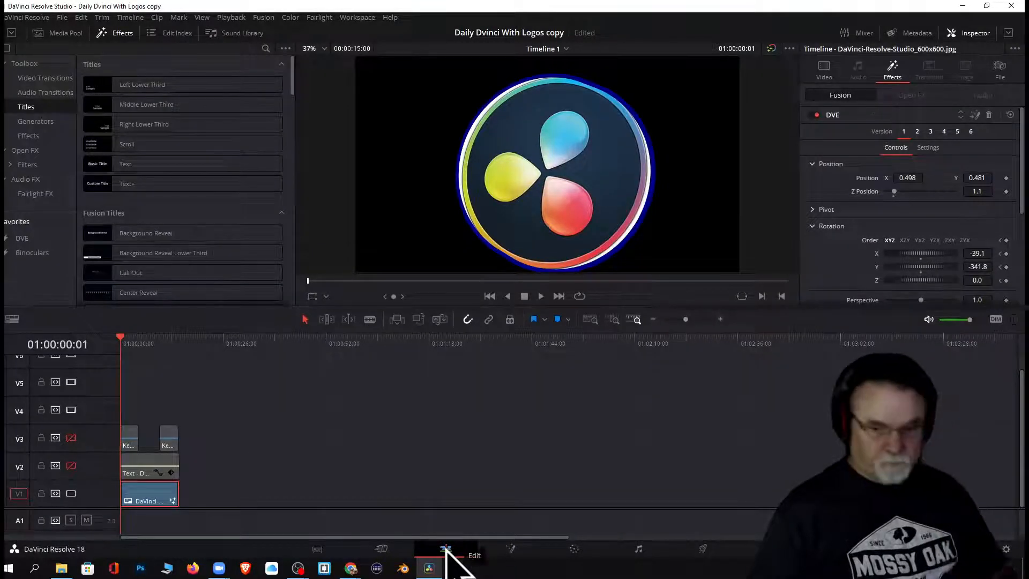
{"action": "key", "text": "space"}
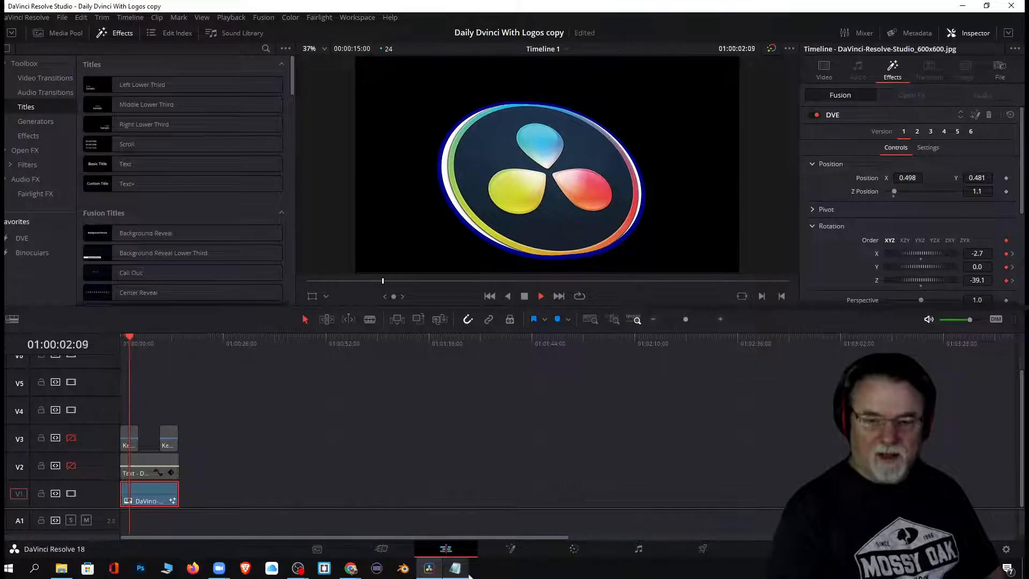
{"action": "key", "text": "space"}
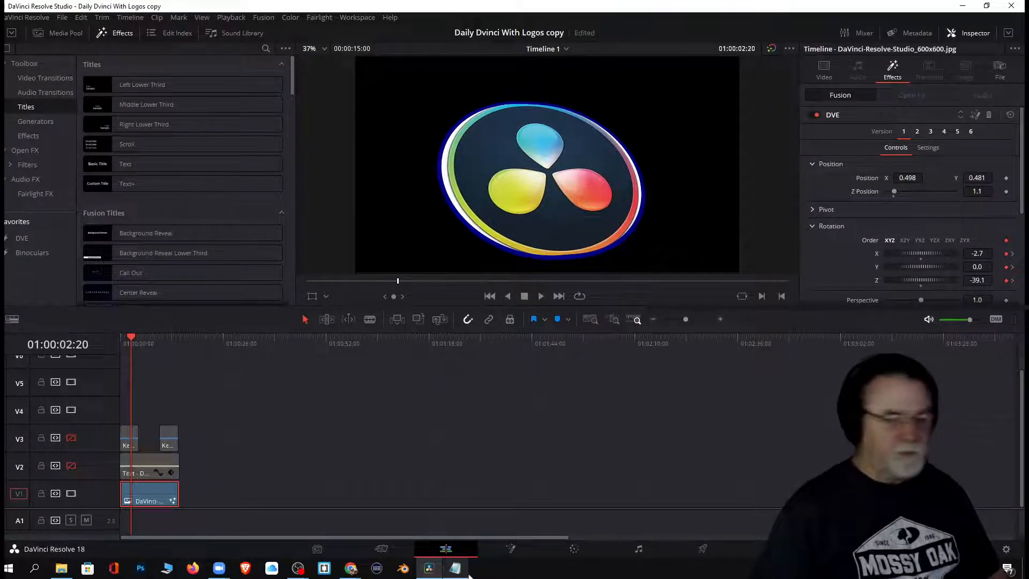
{"action": "left_click", "coordinate": [121, 338]}
{"action": "mouse_move", "coordinate": [120, 340]}
{"action": "left_mouse_down"}
{"action": "mouse_move", "coordinate": [186, 349]}
{"action": "mouse_move", "coordinate": [102, 343]}
{"action": "mouse_move", "coordinate": [156, 354]}
{"action": "mouse_move", "coordinate": [120, 351]}
{"action": "left_mouse_up"}
{"action": "key", "text": "space"}
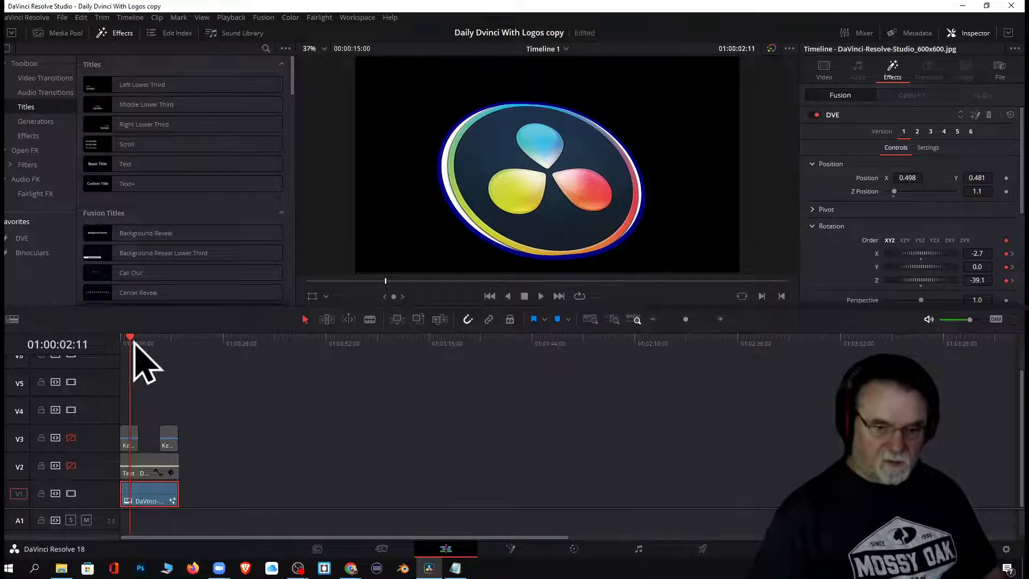
{"action": "left_click", "coordinate": [118, 339]}
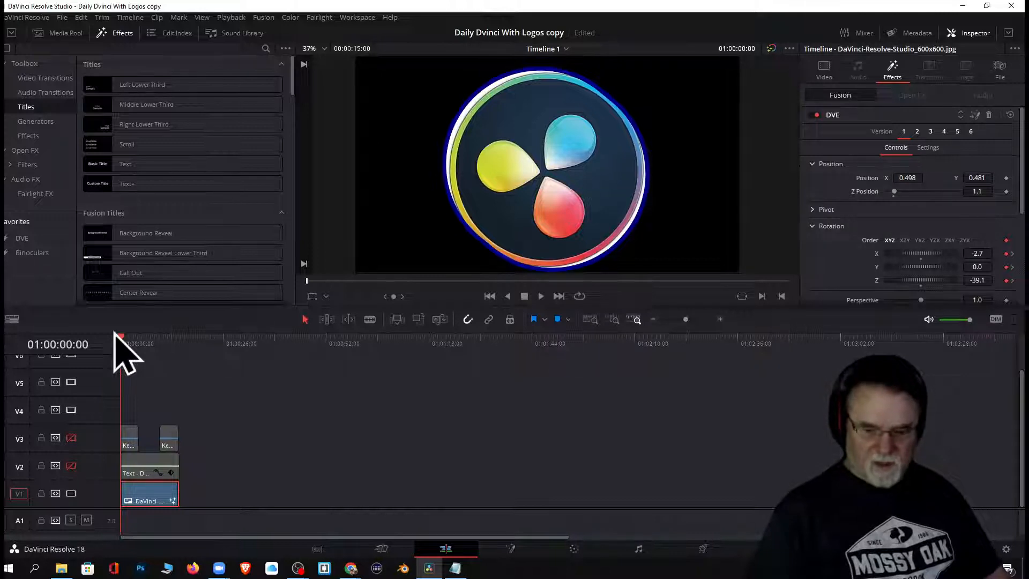
Name the export Spinning Logo on the Deliver page, add it to the render queue and render it
{"action": "left_click", "coordinate": [702, 549]}
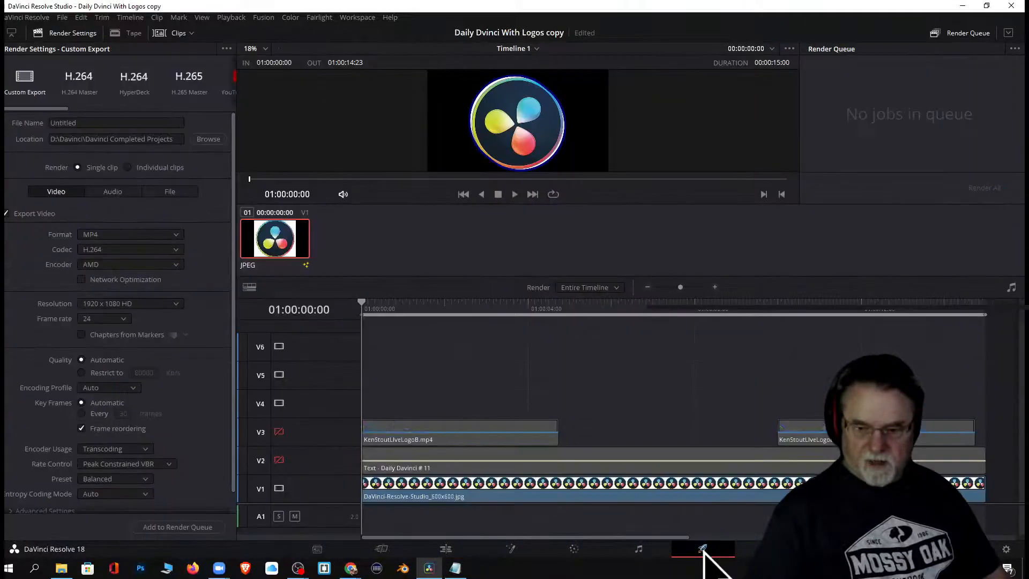
{"action": "double_click", "coordinate": [91, 123]}
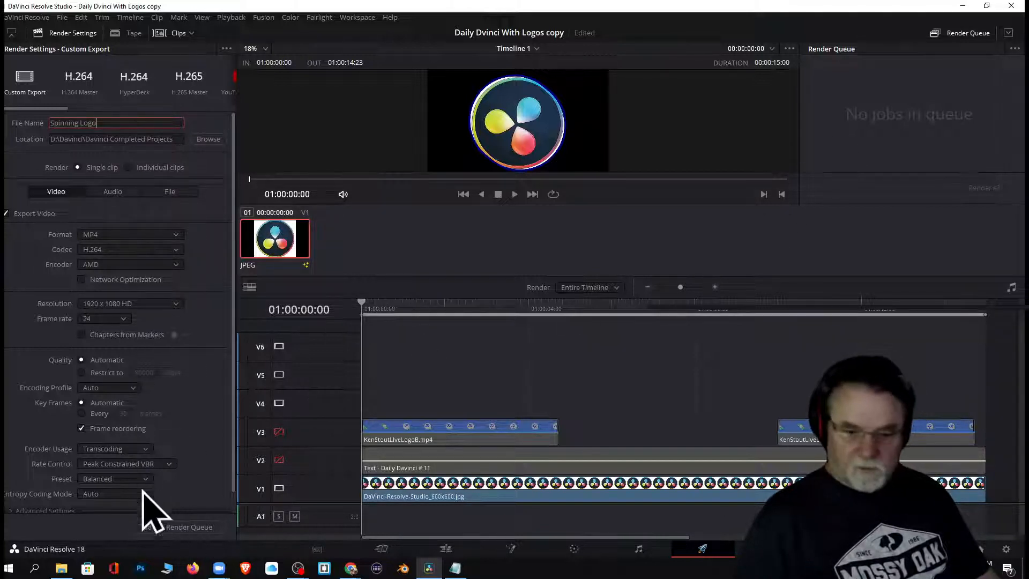
{"action": "left_click", "coordinate": [185, 528]}
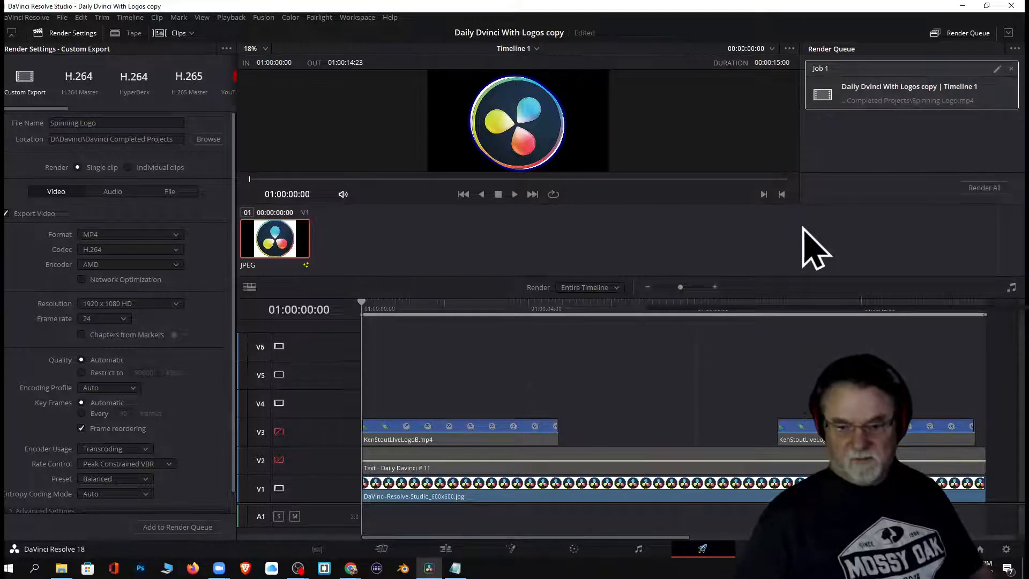
{"action": "left_click", "coordinate": [987, 188]}
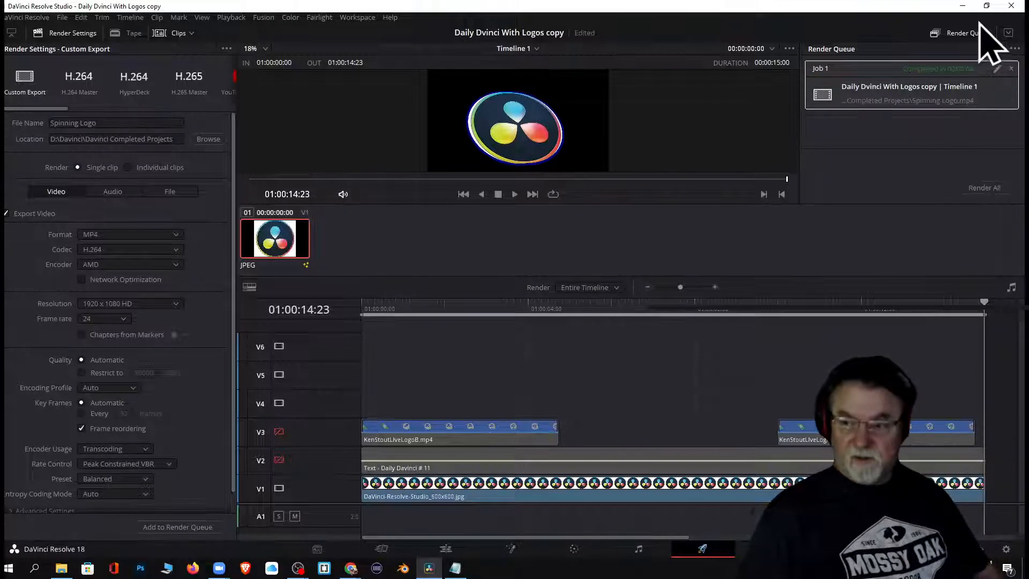
Switch to File Explorer and check the properties of Data Drive (D:)
{"action": "left_click", "coordinate": [963, 6]}
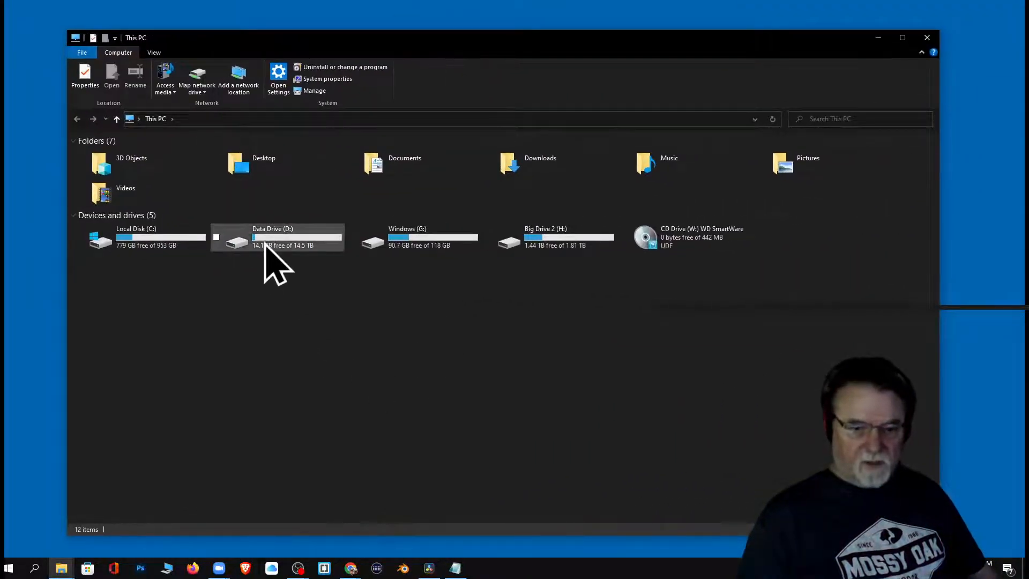
{"action": "right_click", "coordinate": [265, 245]}
{"action": "left_click", "coordinate": [300, 469]}
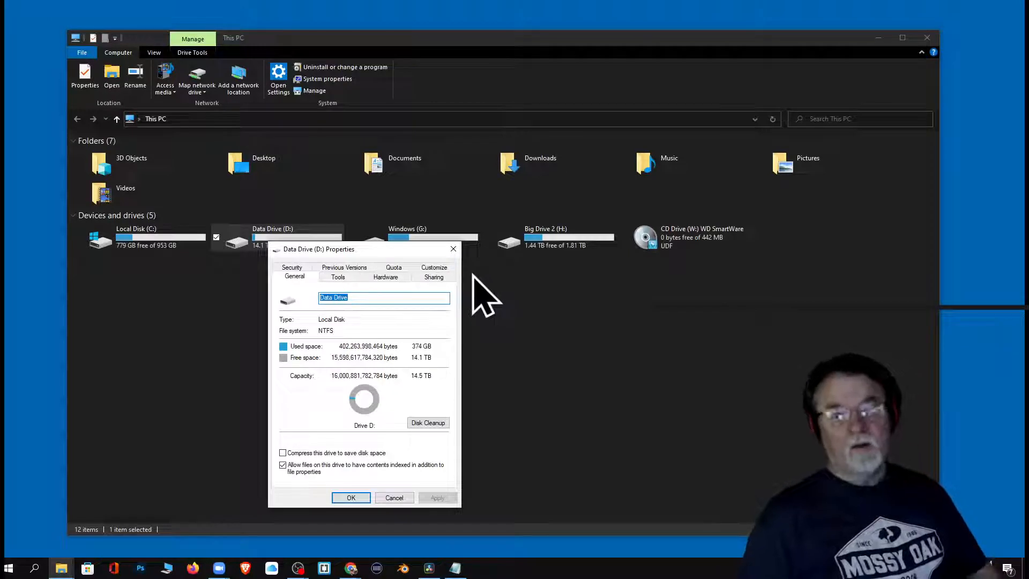
{"action": "left_click", "coordinate": [453, 250]}
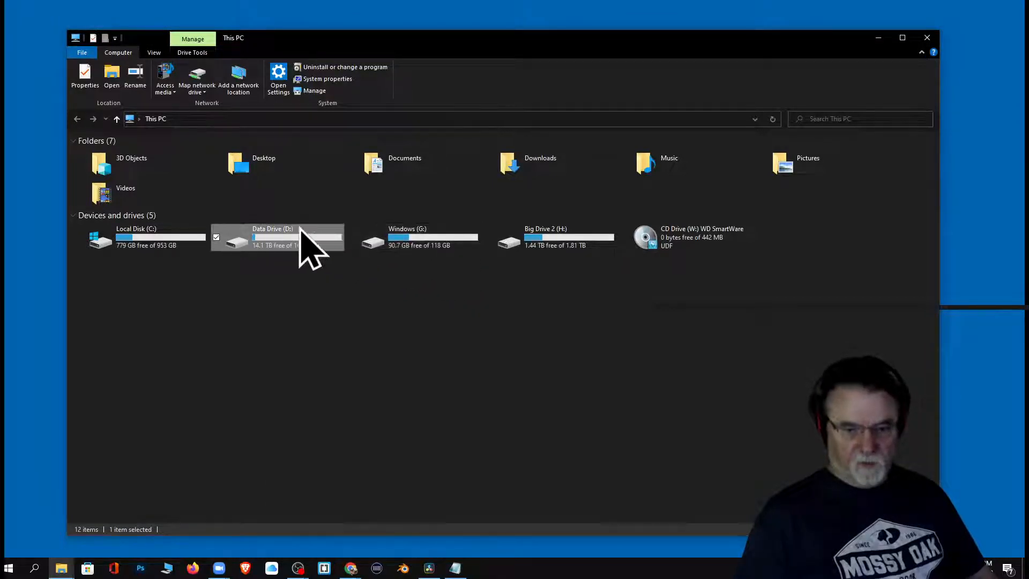
Play Spinning Logo.mp4 from the Davinci Completed Projects folder on Data Drive (D:), then close the player and File Explorer
{"action": "double_click", "coordinate": [274, 236]}
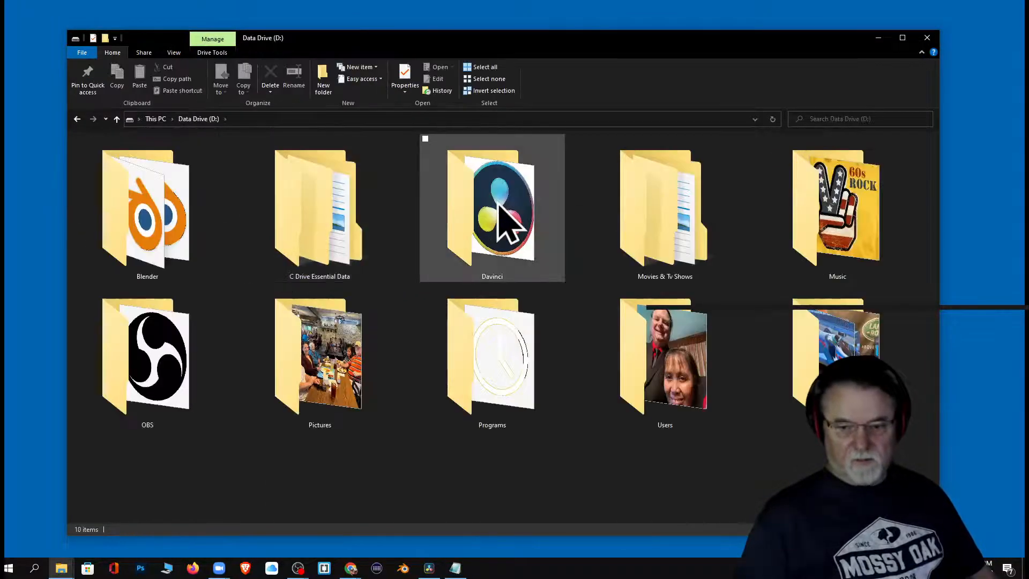
{"action": "double_click", "coordinate": [503, 223]}
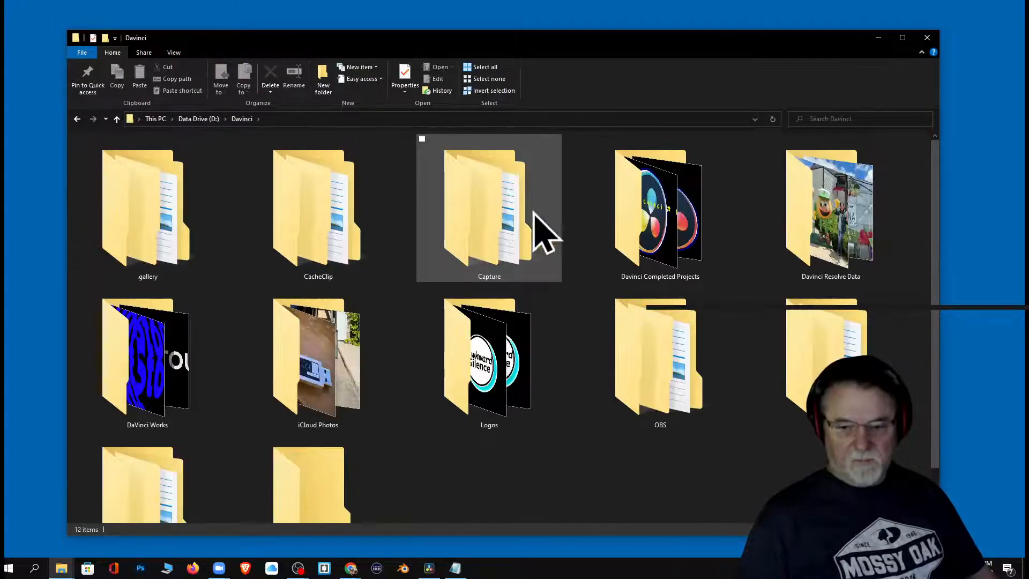
{"action": "double_click", "coordinate": [639, 214]}
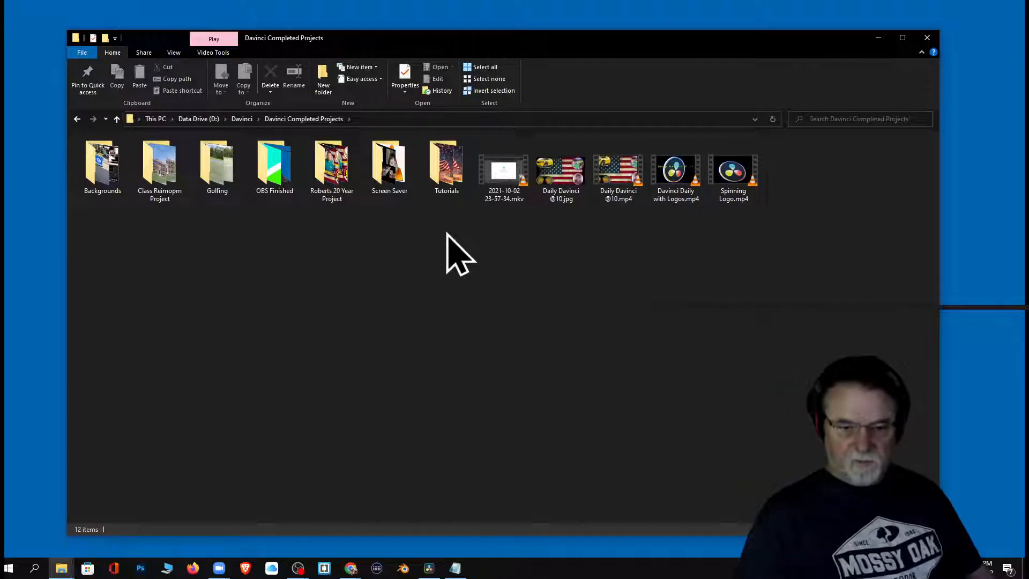
{"action": "left_click", "coordinate": [730, 179]}
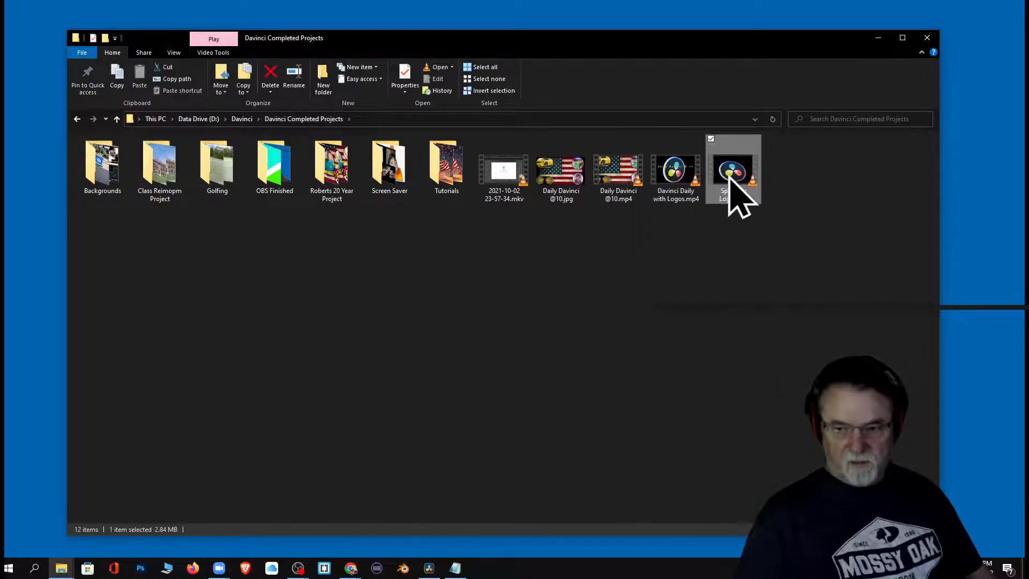
{"action": "double_click", "coordinate": [730, 178]}
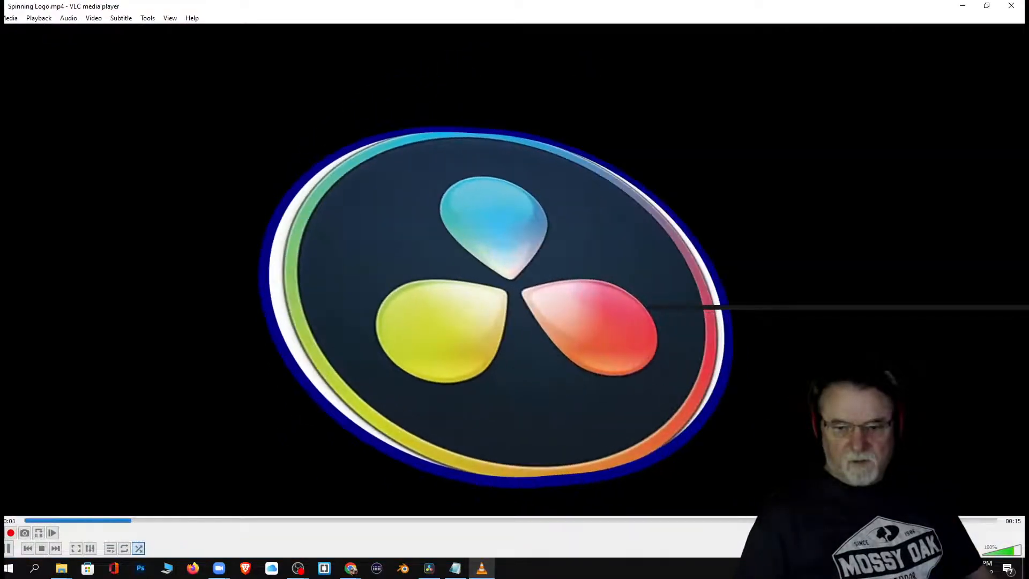
{"action": "left_click", "coordinate": [1009, 7]}
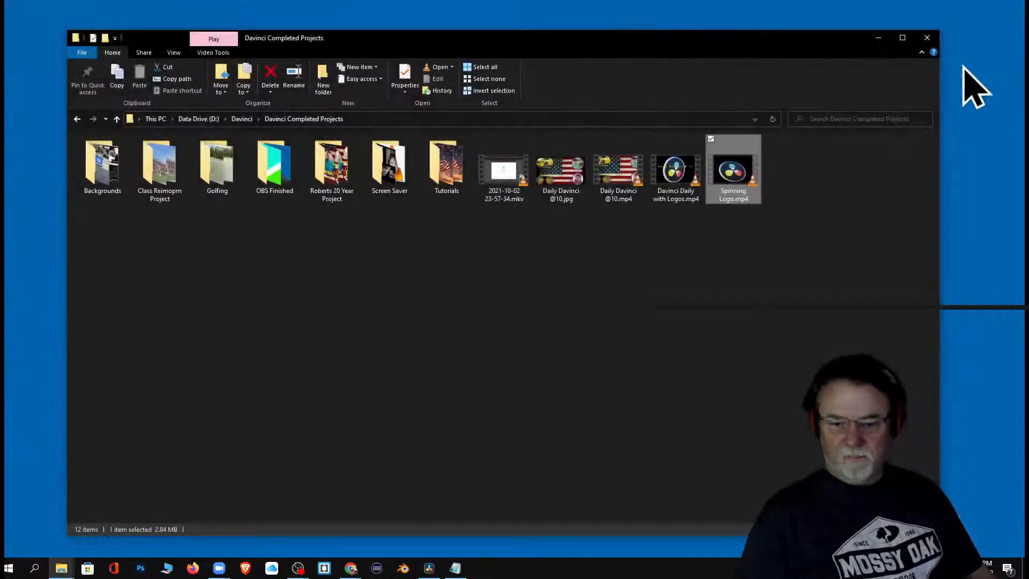
{"action": "left_click", "coordinate": [927, 37]}
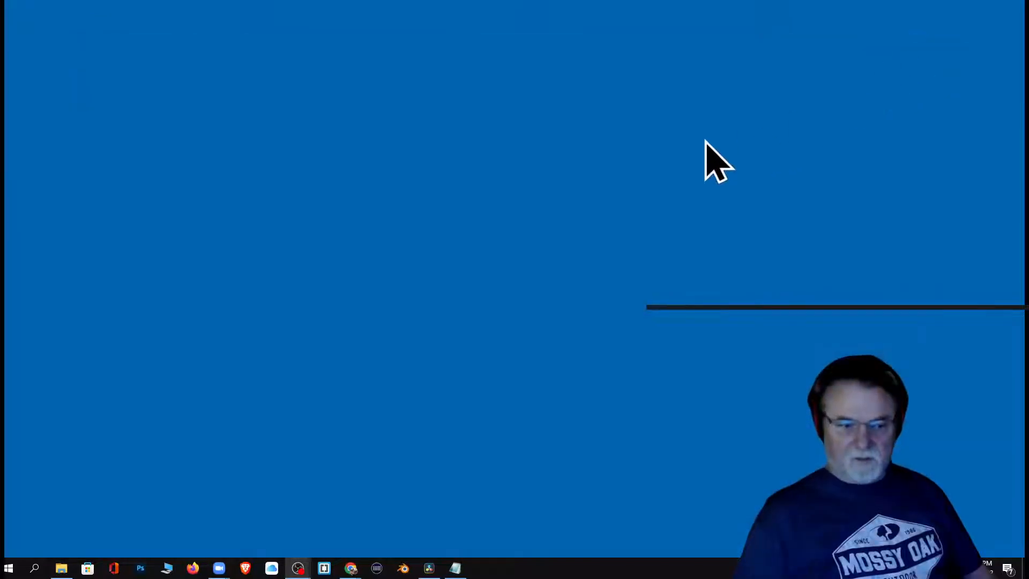